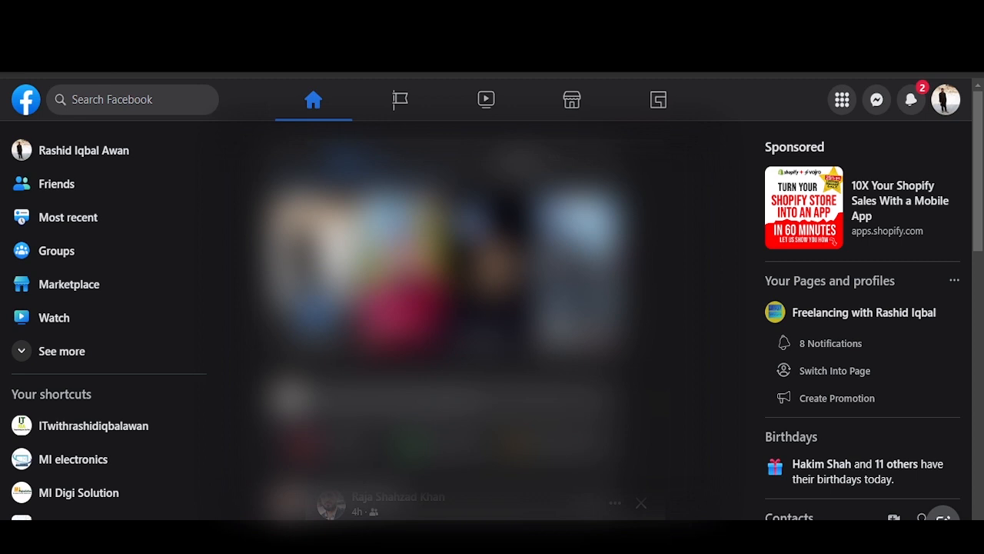
Open the first page under Your shortcuts and launch Meta Business Suite for it
click(93, 425)
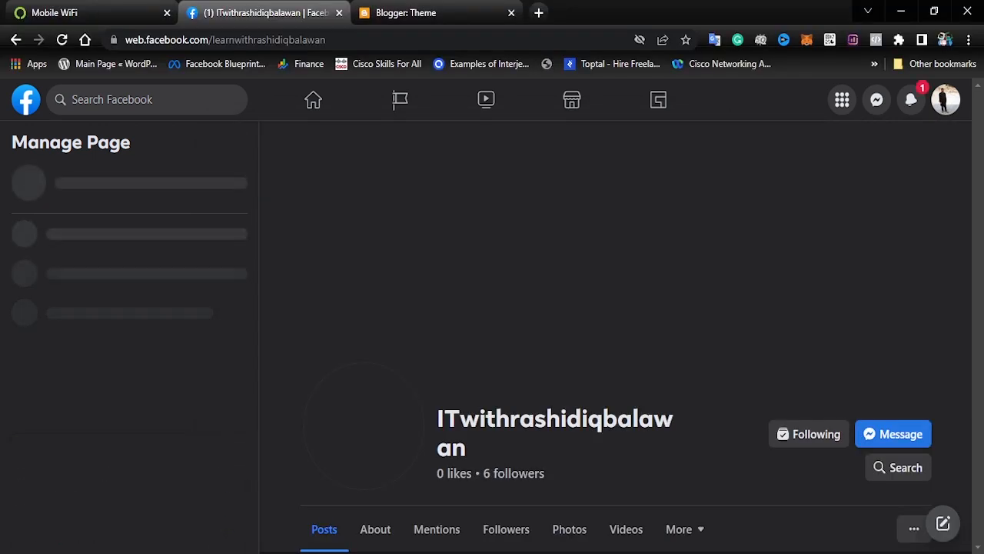
scroll(130, 400, down, 3)
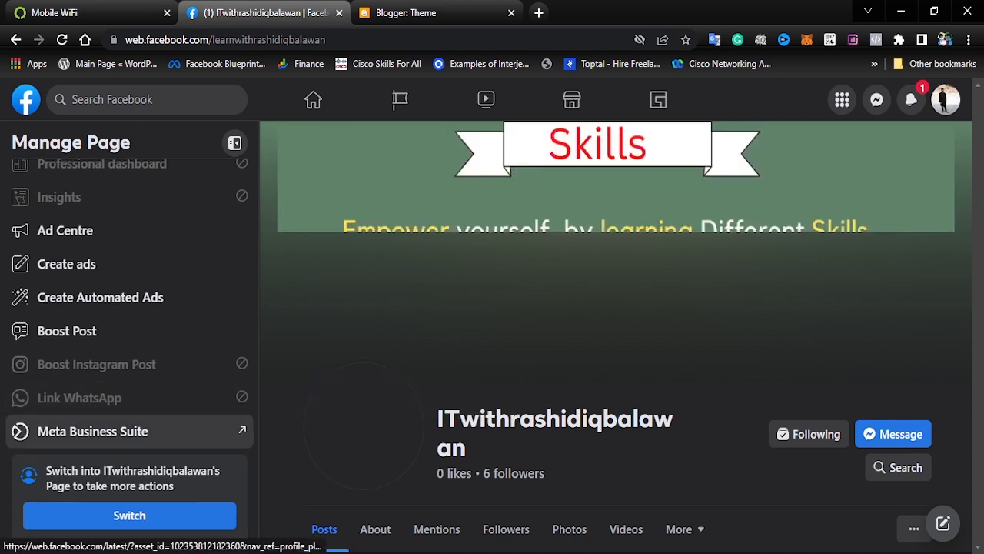
click(92, 432)
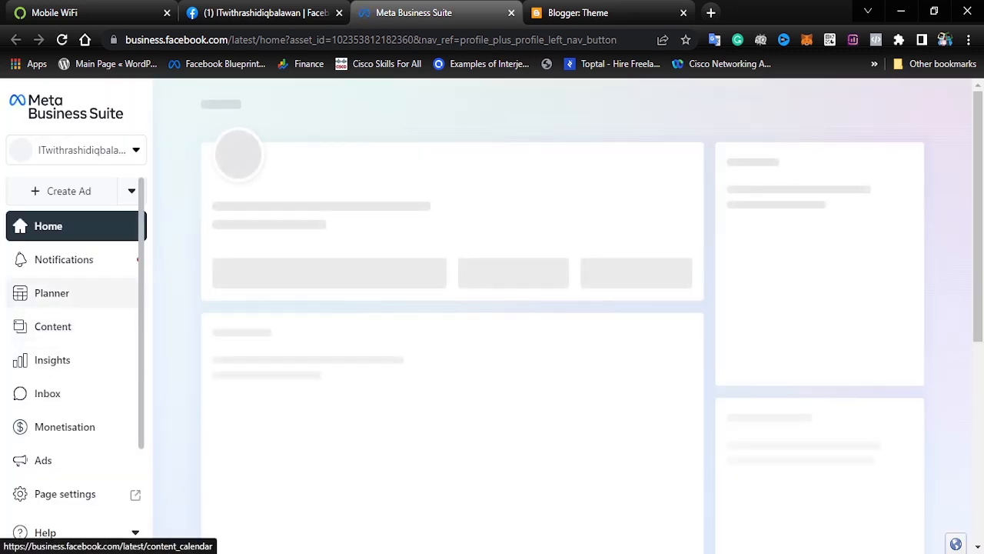
Show all Meta Business Suite tools and open Ads Manager from the Advertise group
scroll(69, 308, down, 1)
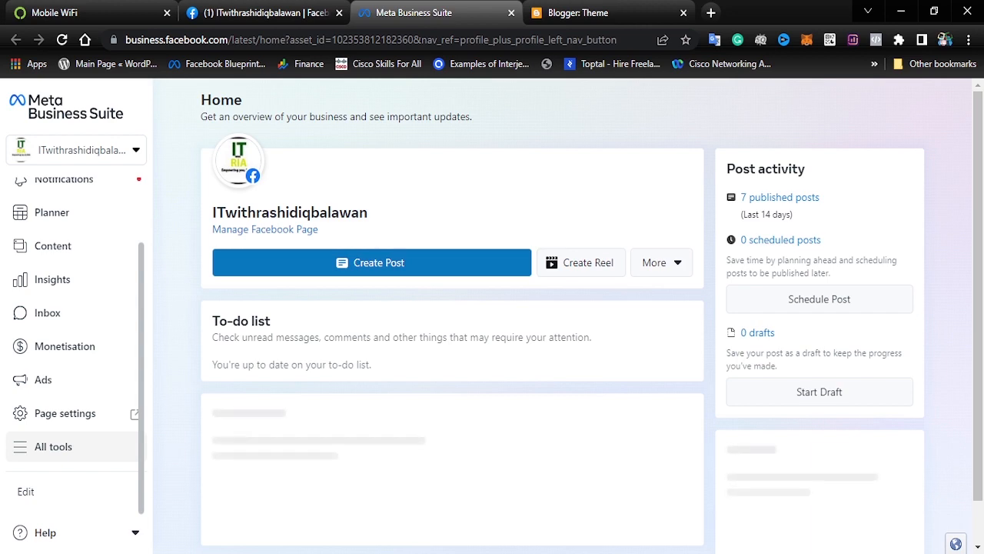
click(53, 446)
scroll(661, 392, down, 5)
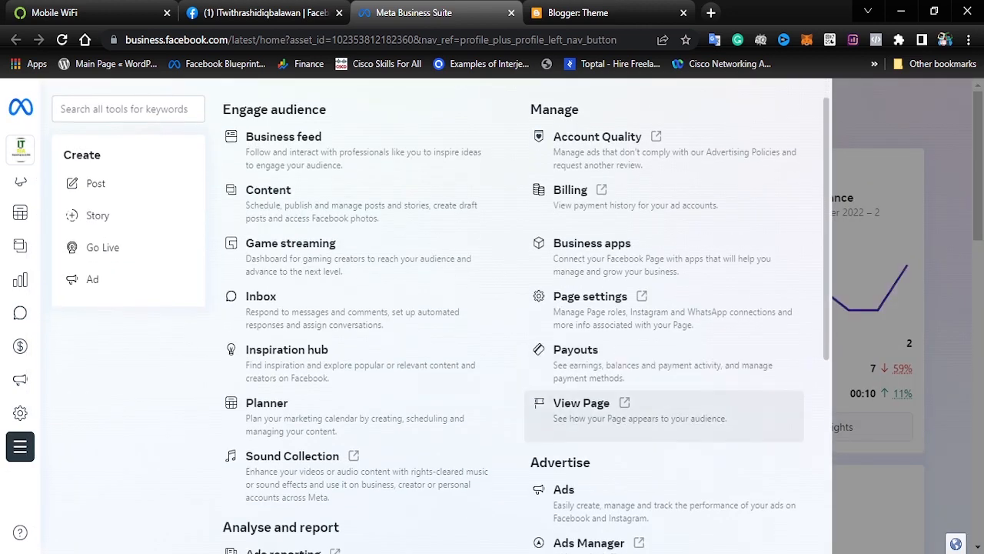
scroll(661, 392, down, 1)
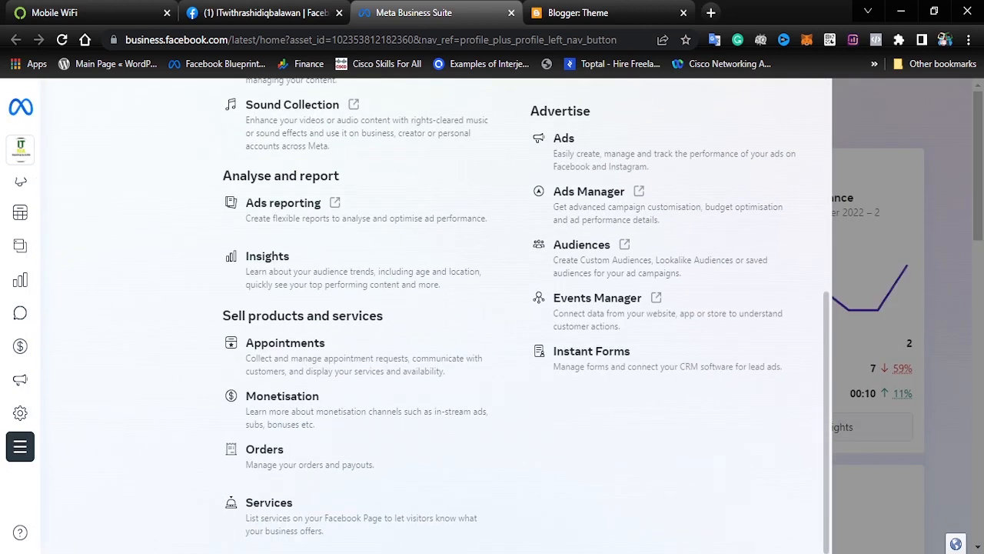
scroll(661, 392, up, 3)
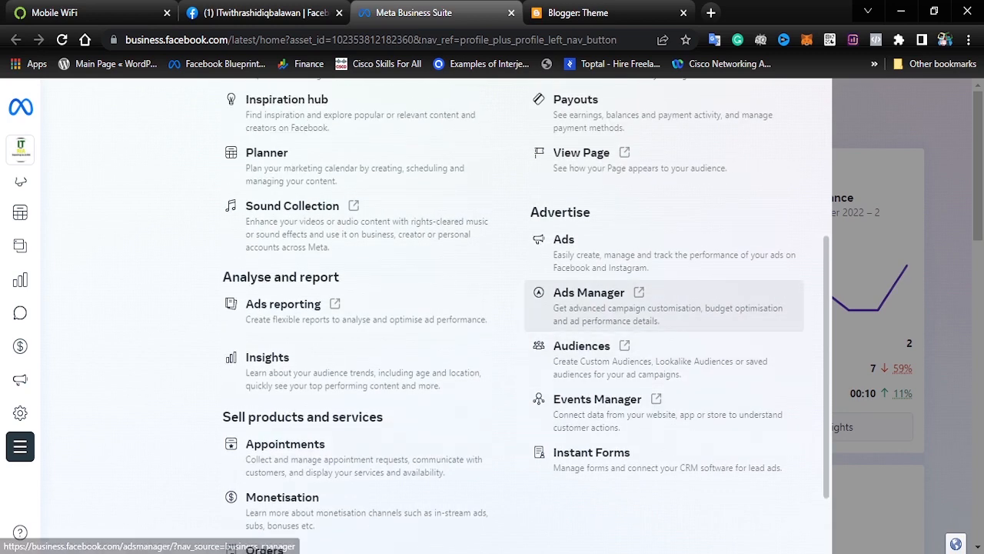
click(589, 300)
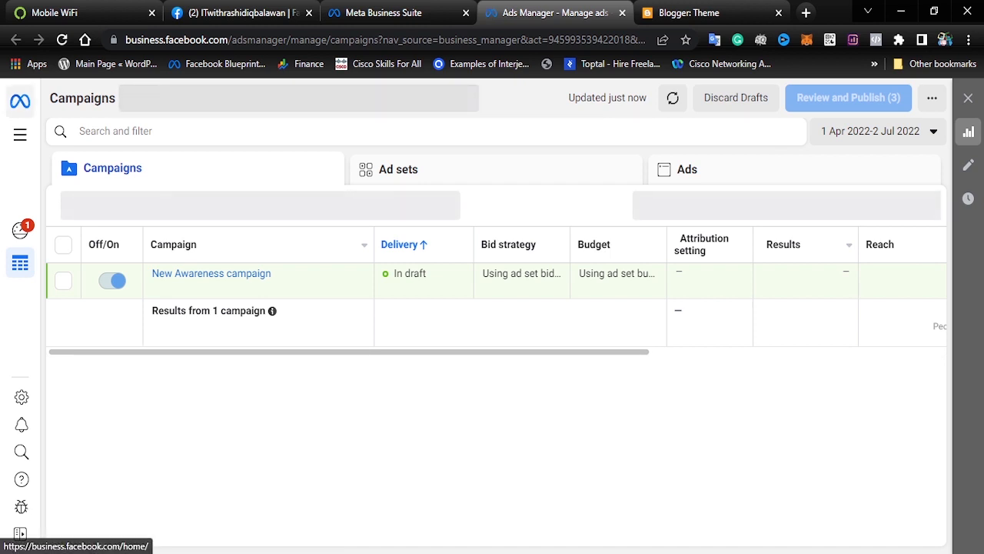
Go to Business settings and open the Pixels section under Data sources
click(20, 134)
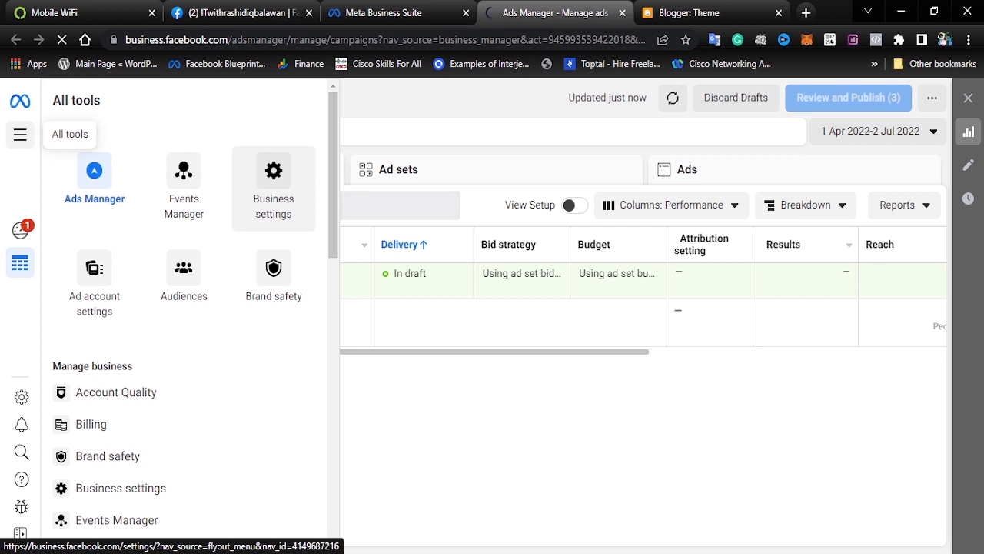
click(273, 189)
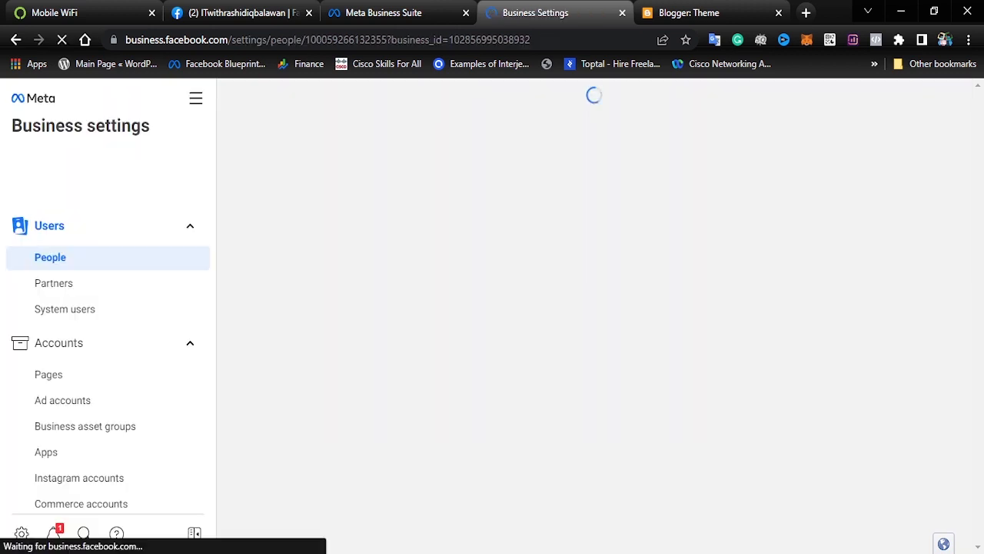
scroll(108, 324, down, 3)
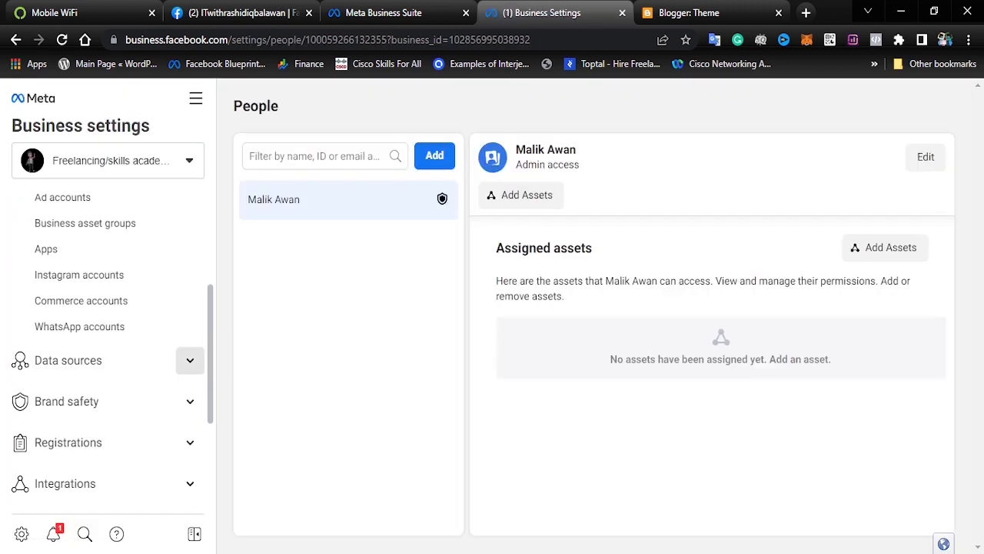
click(189, 361)
scroll(185, 346, down, 2)
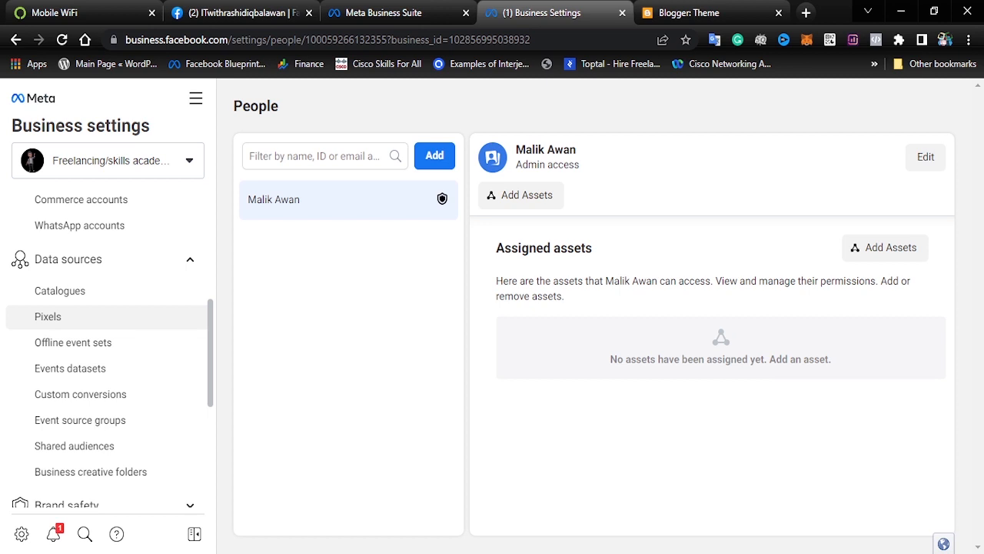
click(47, 315)
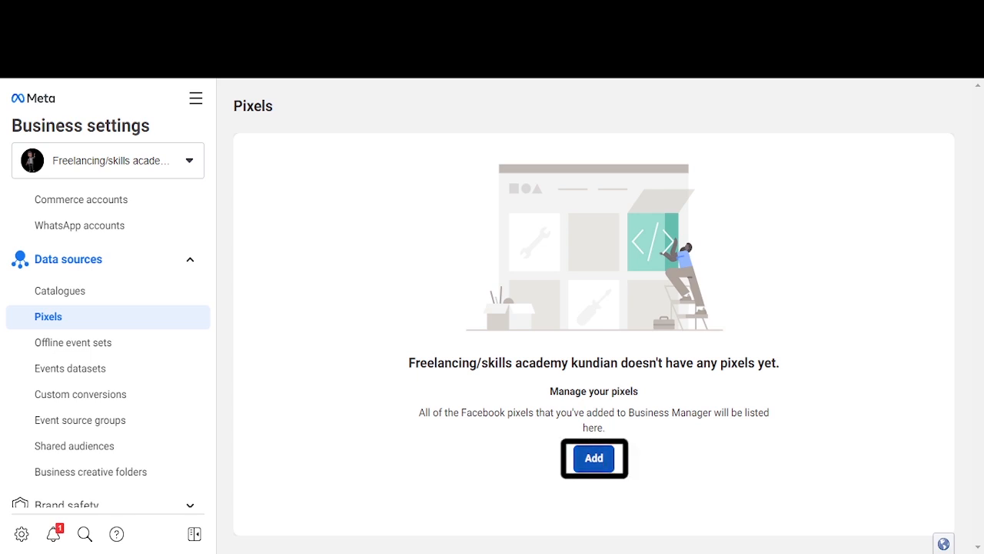
Start adding a new pixel and replace its default name with "for blogger"
click(594, 457)
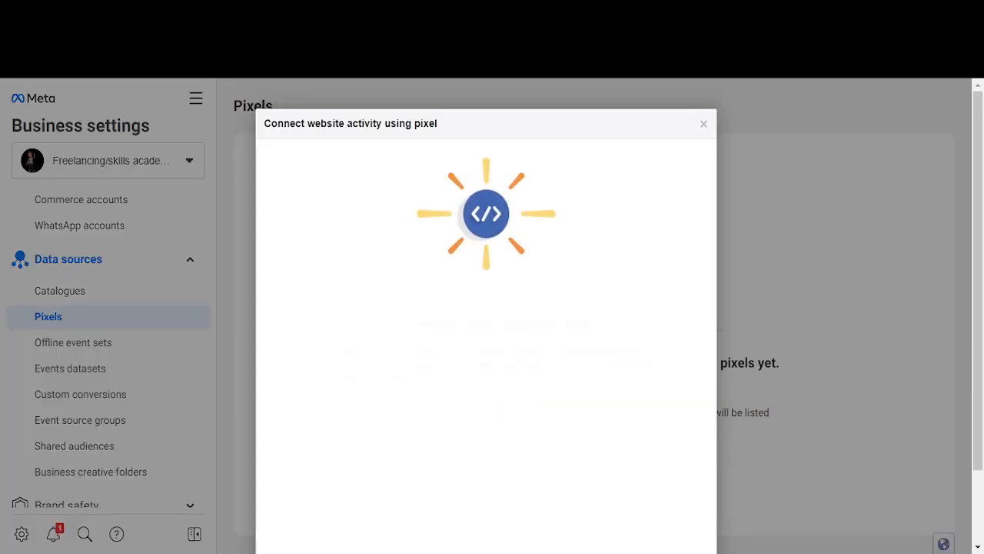
mouse_move(505, 438)
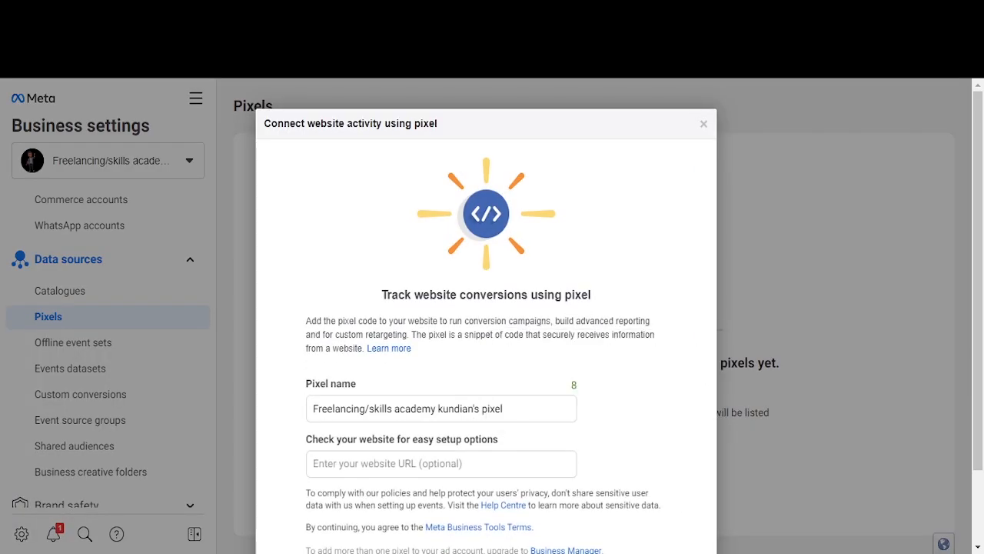
click(505, 409)
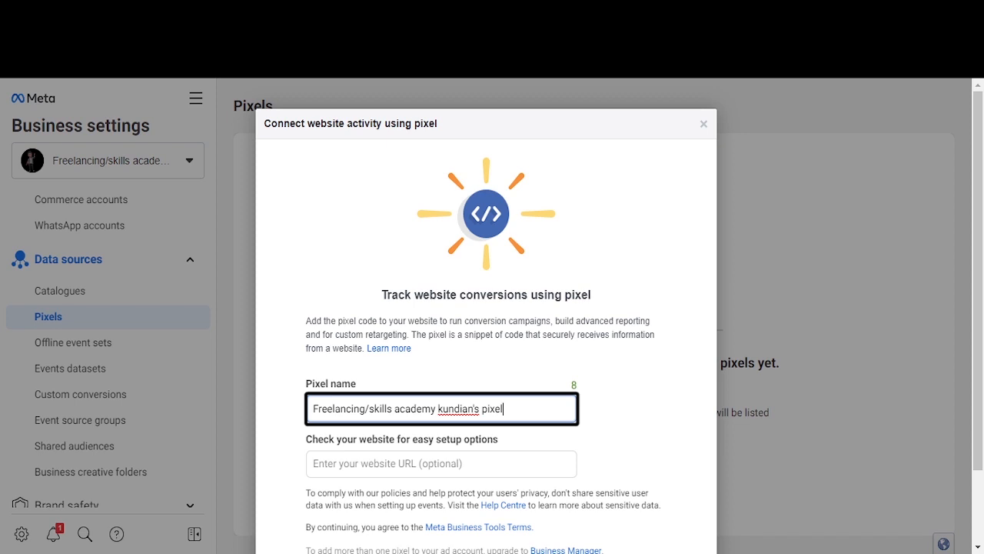
text(for)
key(BackSpace)
key(BackSpace)
key(BackSpace)
key(BackSpace)
key(BackSpace)
key(BackSpace)
key(BackSpace)
key(BackSpace)
key(BackSpace)
key(BackSpace)
key(BackSpace)
key(BackSpace)
key(BackSpace)
key(BackSpace)
key(BackSpace)
key(BackSpace)
key(BackSpace)
key(BackSpace)
key(BackSpace)
key(BackSpace)
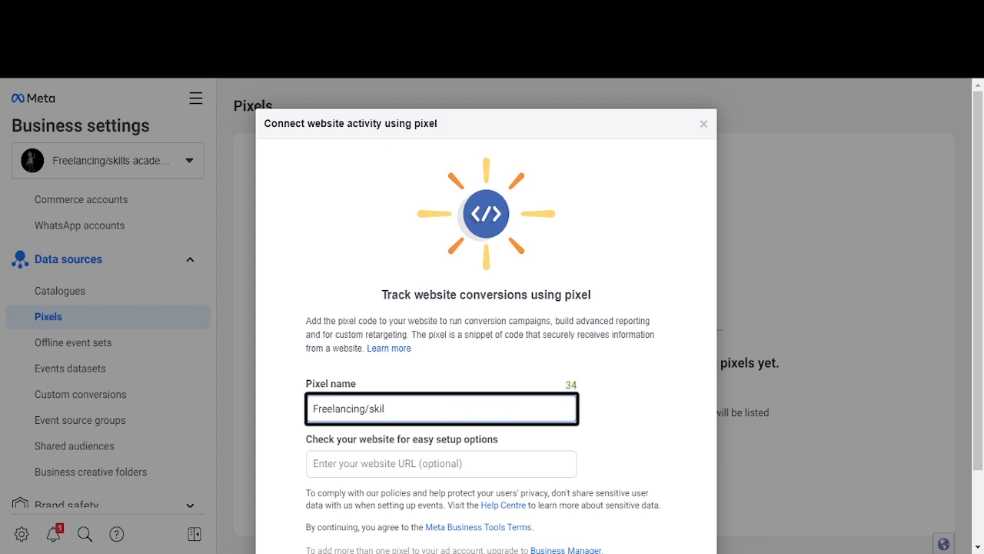
key(BackSpace)
key(BackSpace)
key(BackSpace)
key(BackSpace)
key(BackSpace)
key(BackSpace)
key(BackSpace)
key(BackSpace)
key(BackSpace)
key(BackSpace)
key(BackSpace)
key(BackSpace)
key(BackSpace)
key(BackSpace)
key(BackSpace)
key(BackSpace)
text(for )
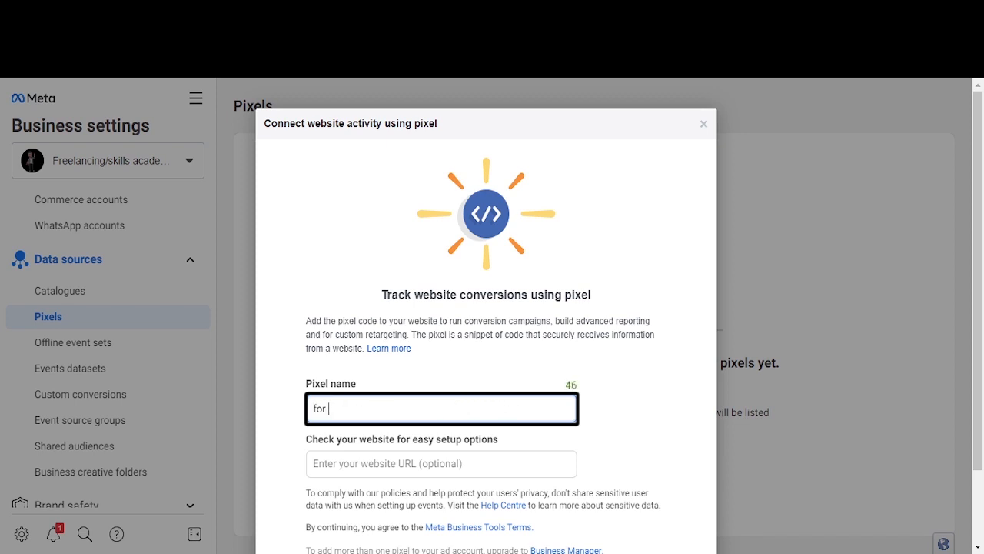
text(blogger)
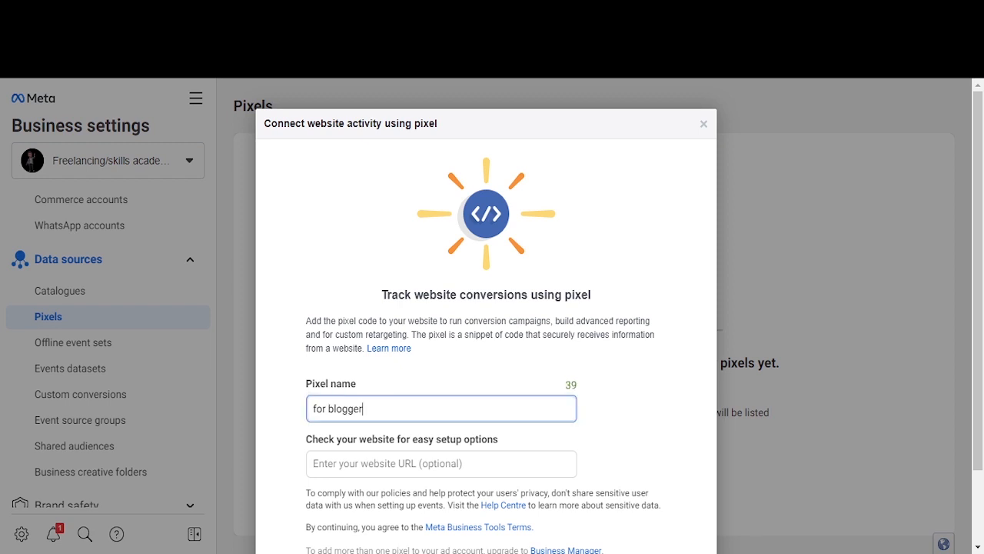
Switch to Blogger and open the live Bhoot Nagri blog to get its web address
click(416, 463)
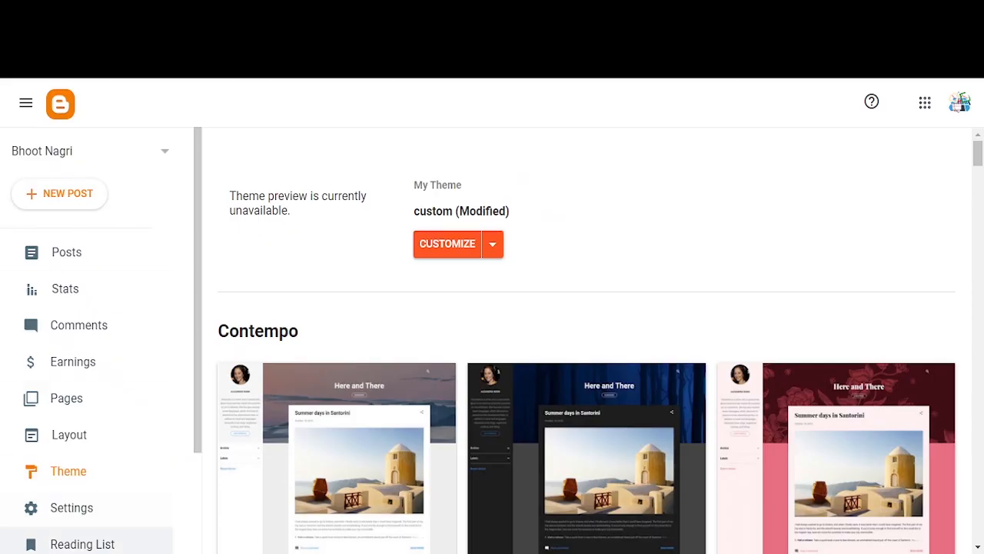
scroll(96, 338, down, 2)
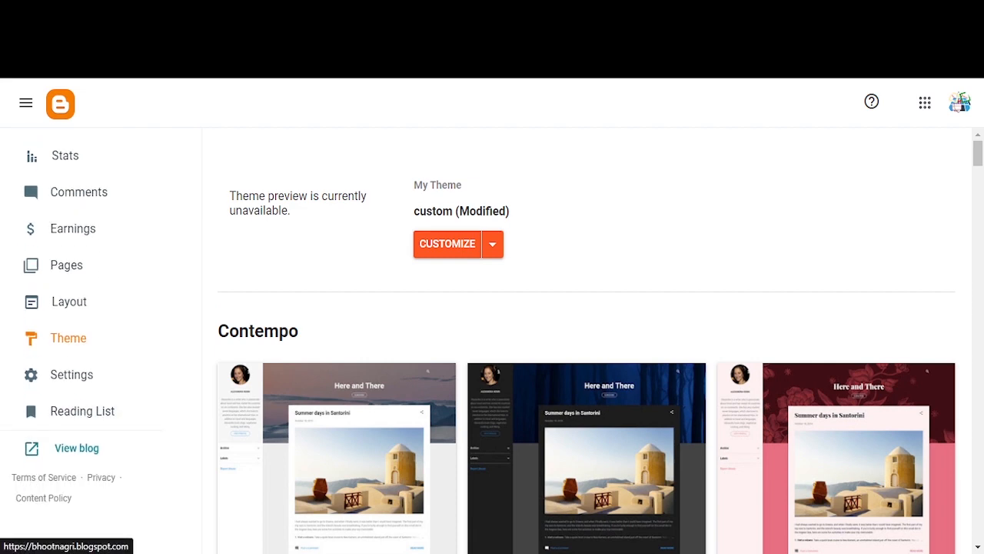
click(76, 447)
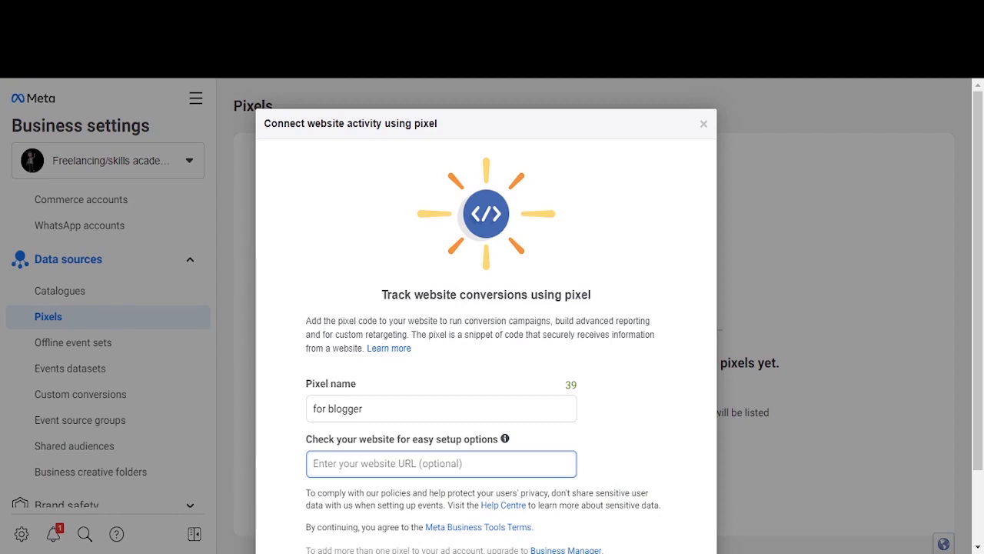
click(442, 464)
text(https://bhootnagri.blogspot.com/)
scroll(486, 307, down, 1)
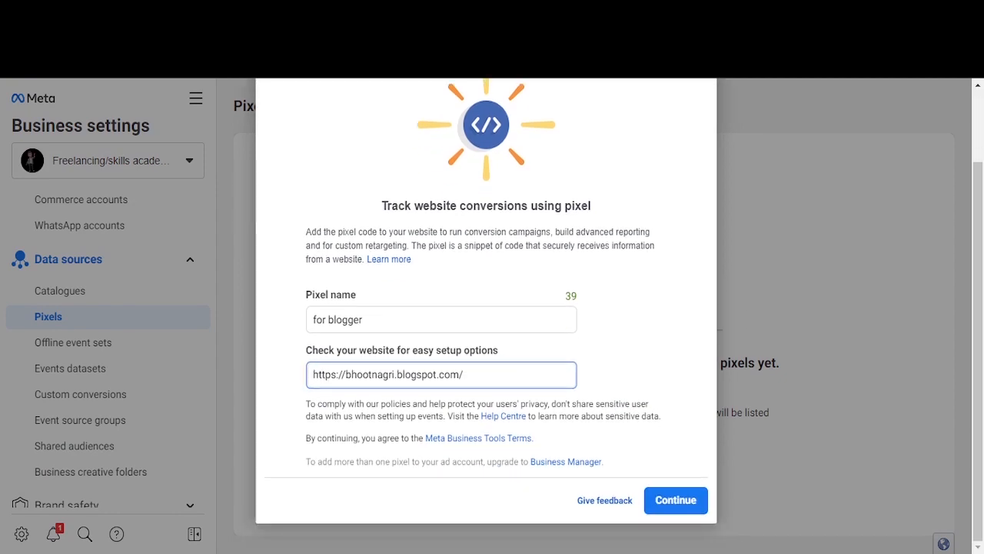
key(BackSpace)
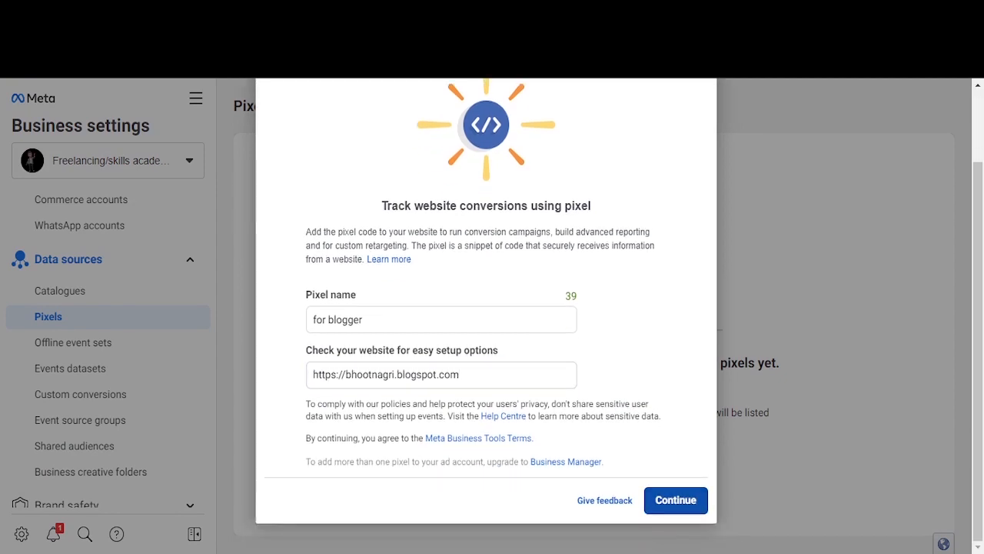
click(675, 500)
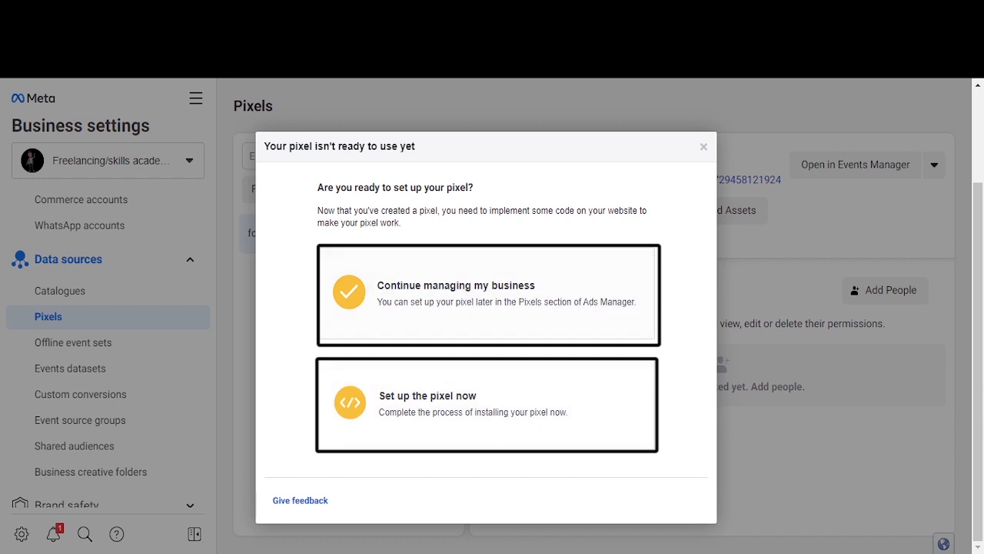
Choose to set up the pixel now by manually adding its code to the website
click(486, 404)
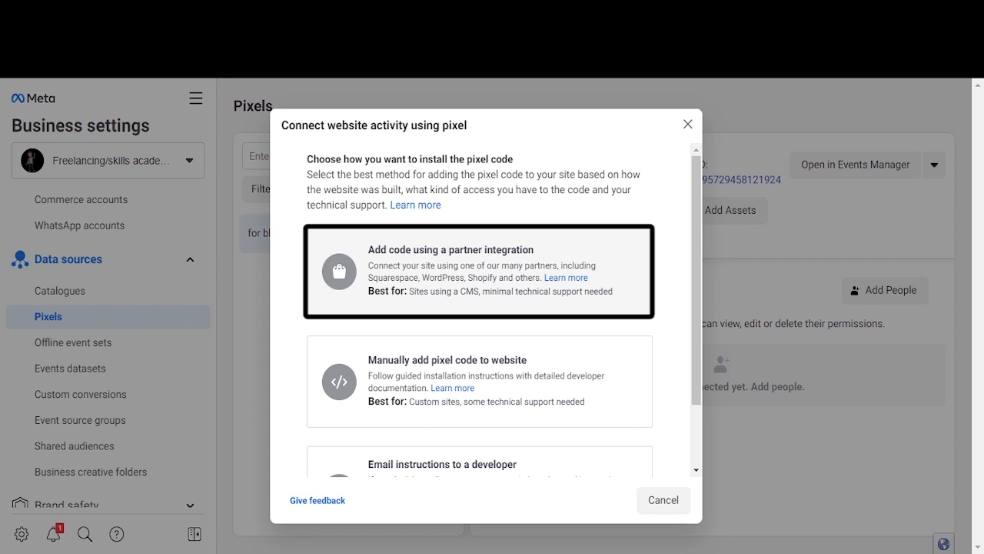
scroll(480, 280, down, 2)
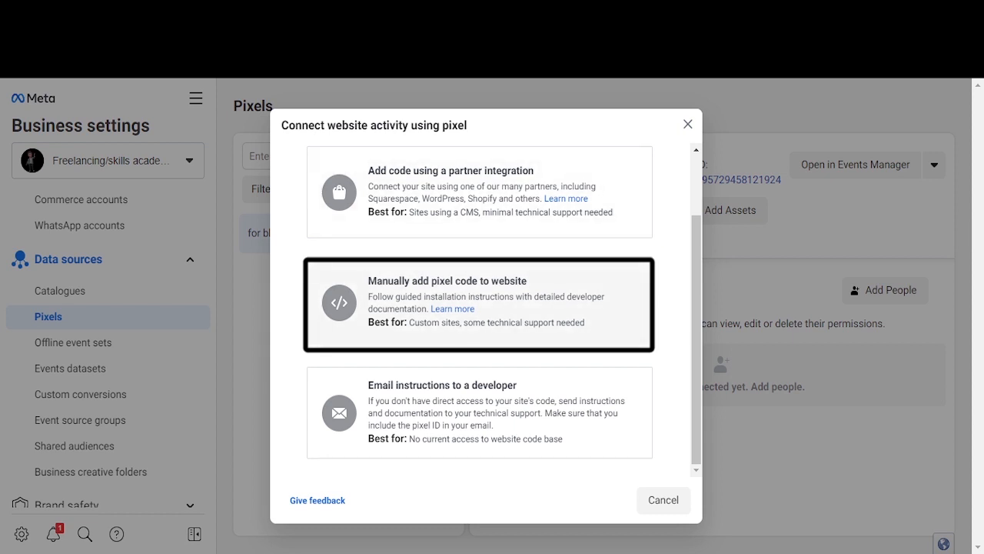
click(478, 303)
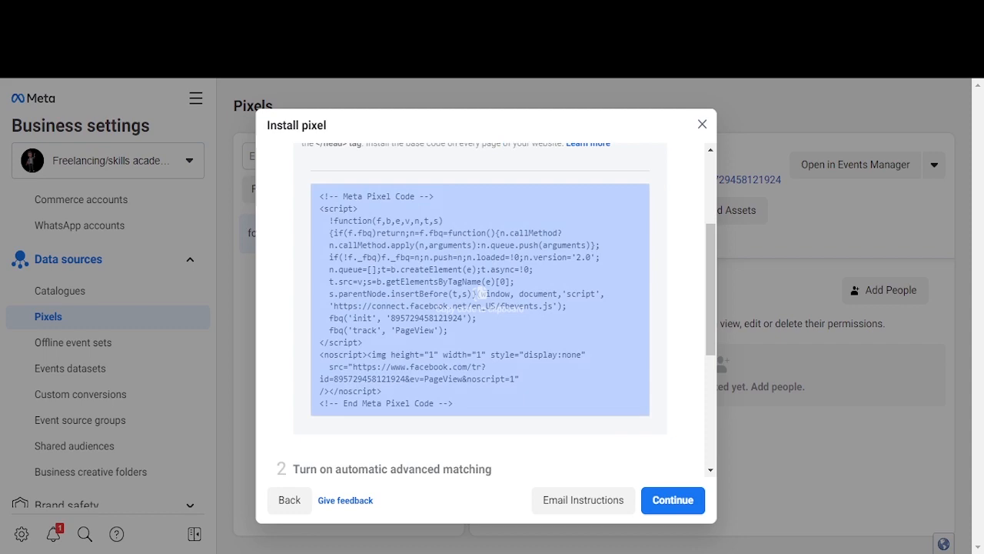
Review the base code installation instructions and copy the Meta Pixel code to the clipboard
scroll(486, 308, down, 1)
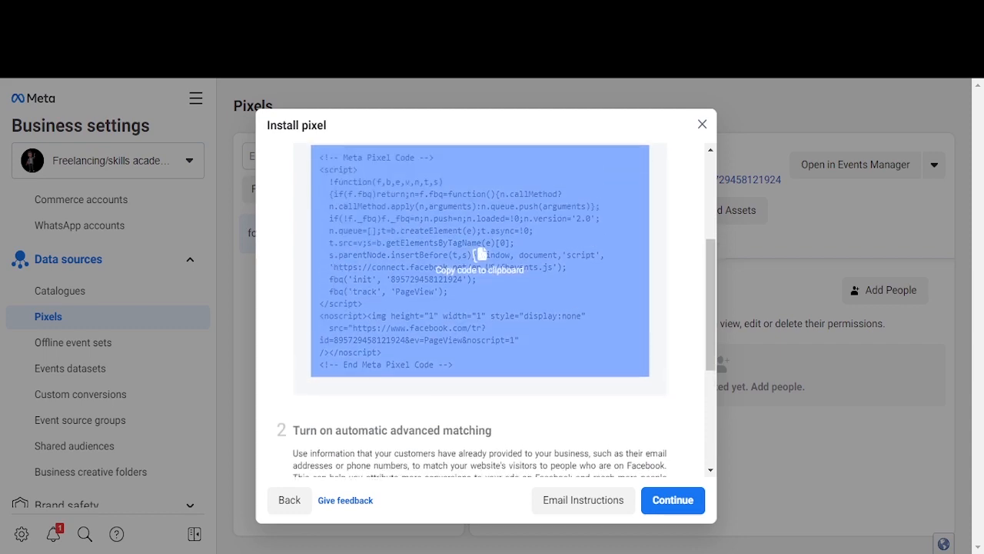
scroll(485, 307, up, 5)
mouse_move(480, 415)
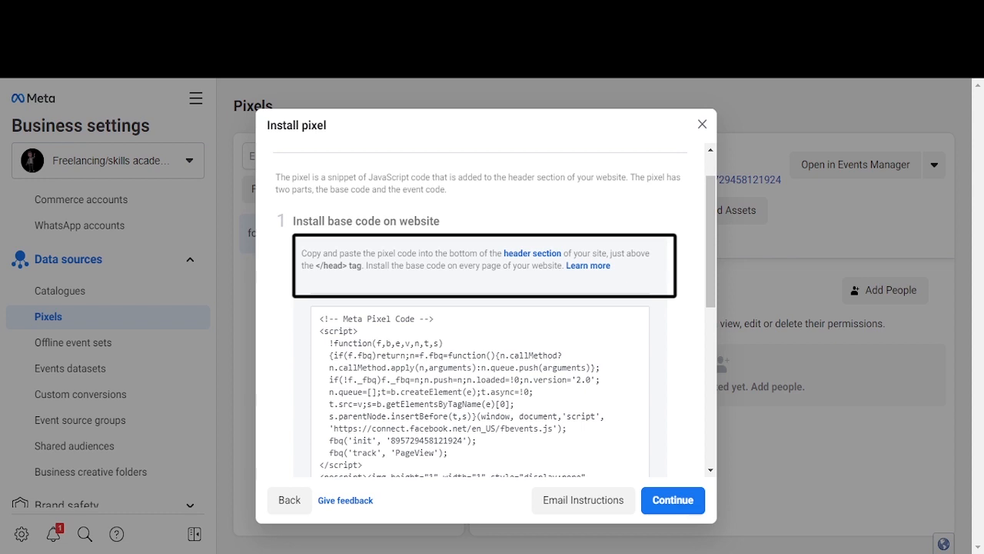
scroll(480, 365, down, 1)
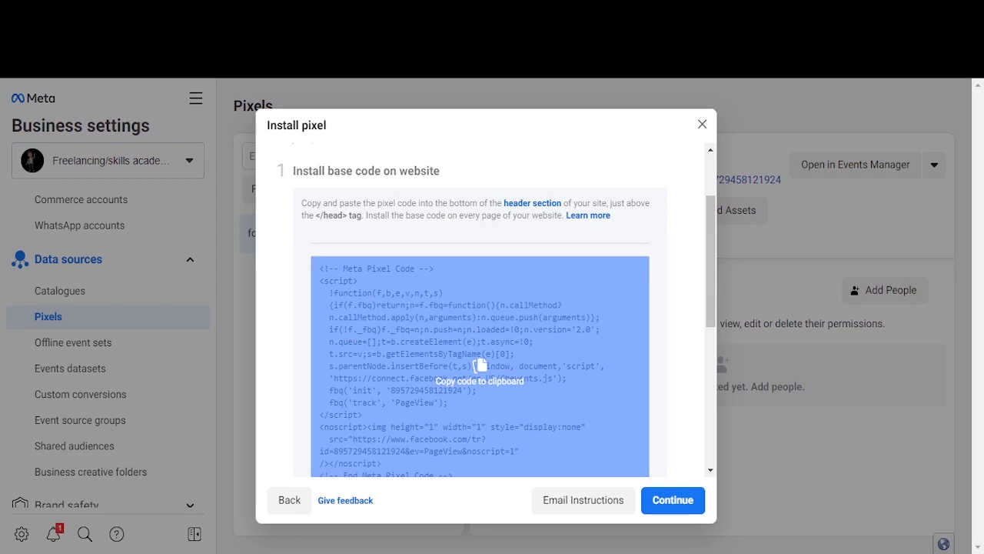
click(480, 365)
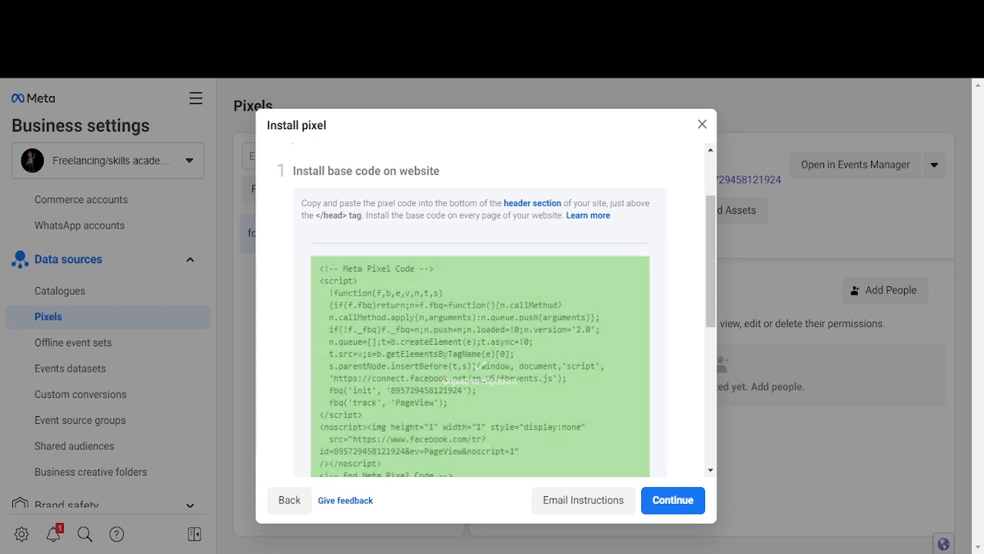
scroll(480, 364, down, 5)
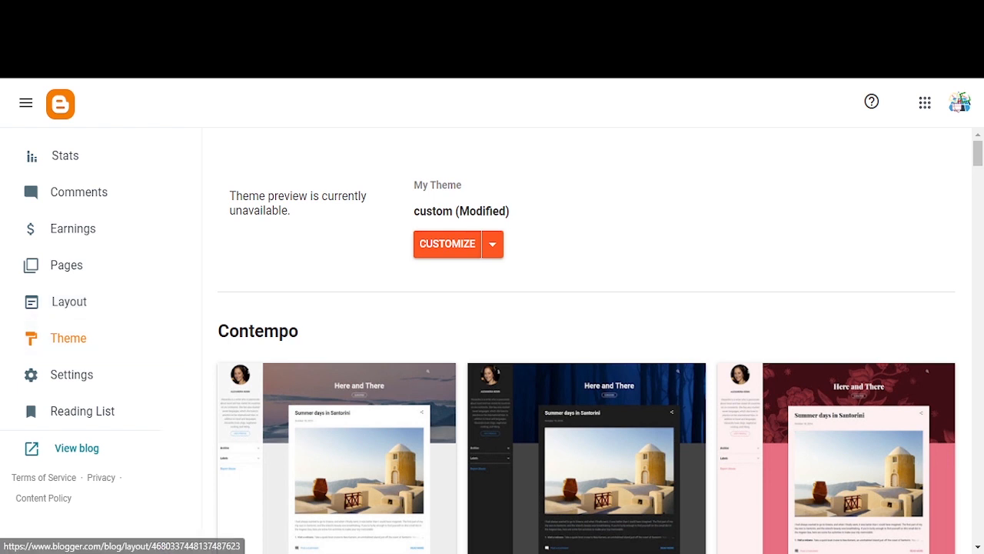
Switch to Blogger and open the Bhoot Nagri blog's custom theme for HTML editing
click(492, 244)
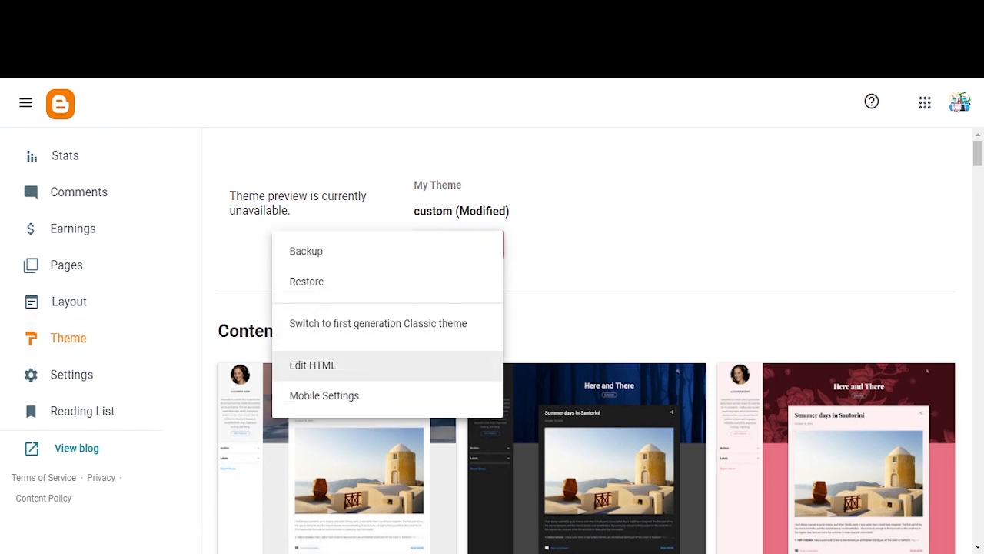
click(354, 366)
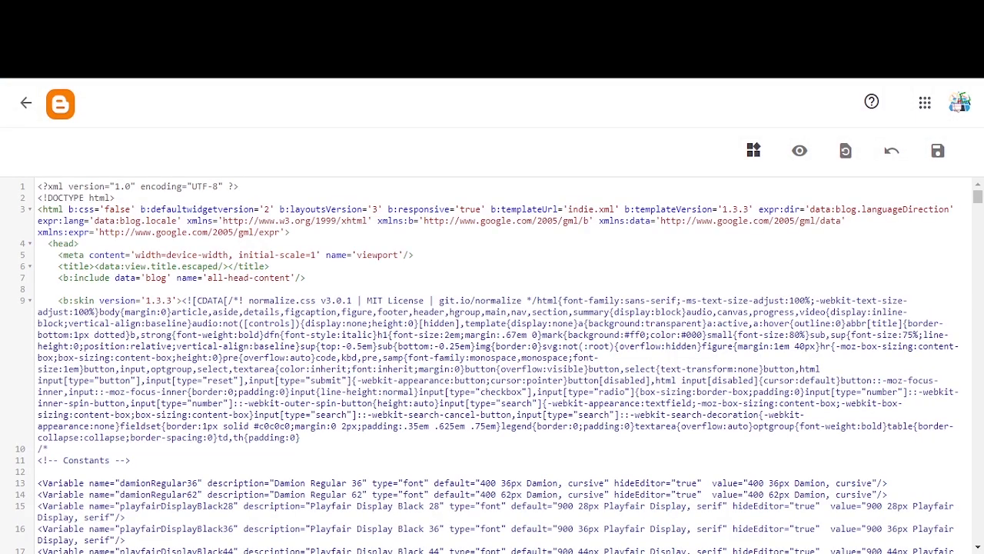
Paste the Meta Pixel code on a new line directly below the theme's opening <head> tag and try to save the theme
key(Return)
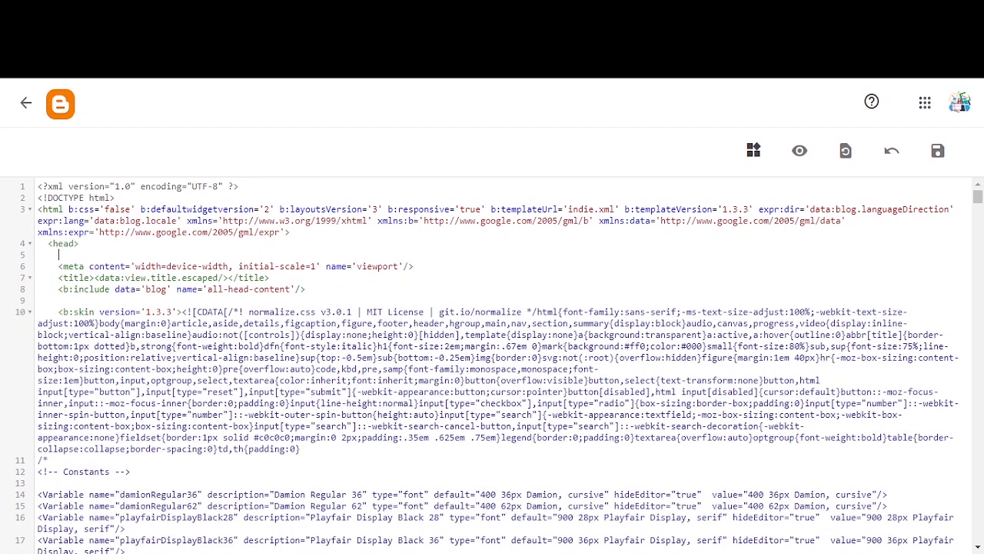
key(ctrl+v)
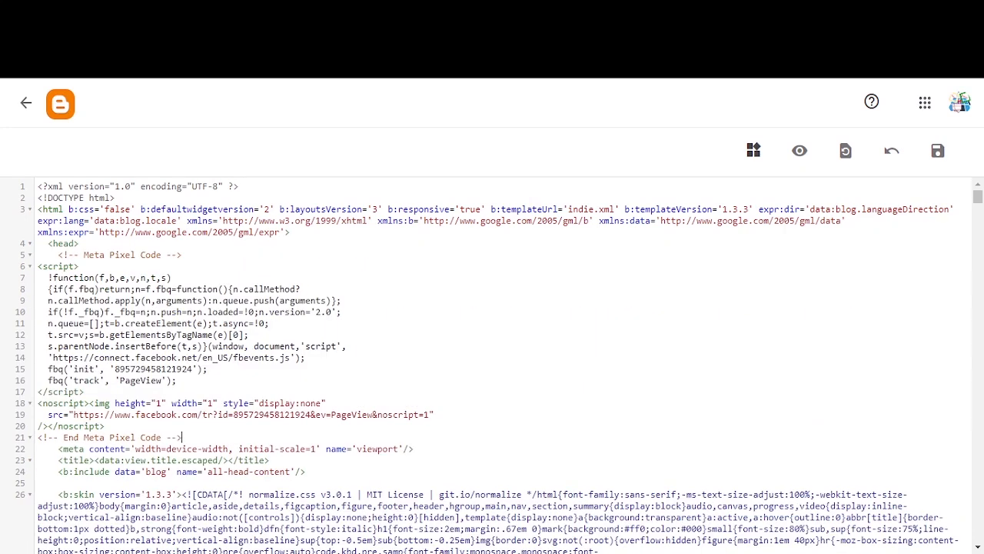
click(937, 150)
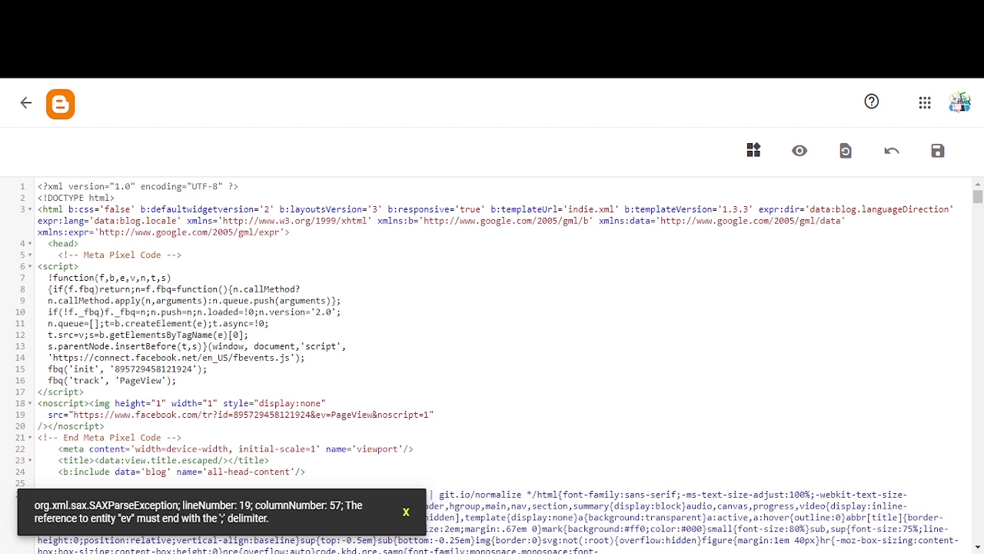
Insert "amp;" after both ampersands in the noscript image URL on line 19, before ev and noscript, and save the theme
drag(252, 505, 233, 505)
click(316, 415)
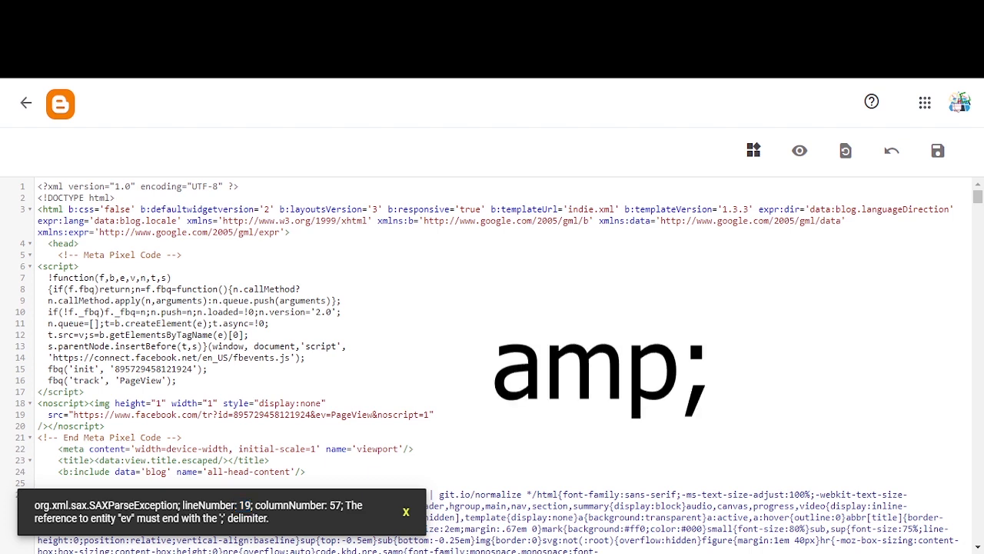
text(amp)
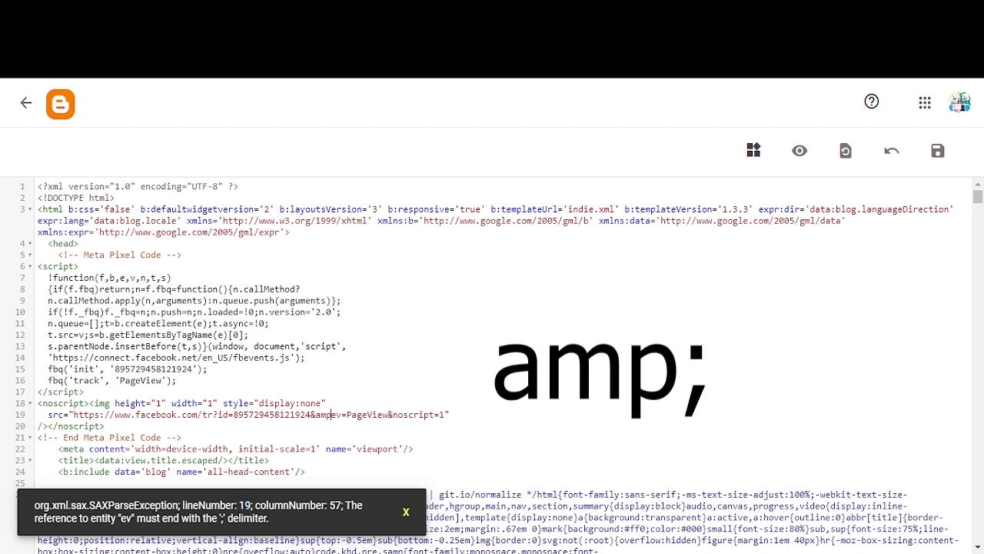
text(;)
click(397, 414)
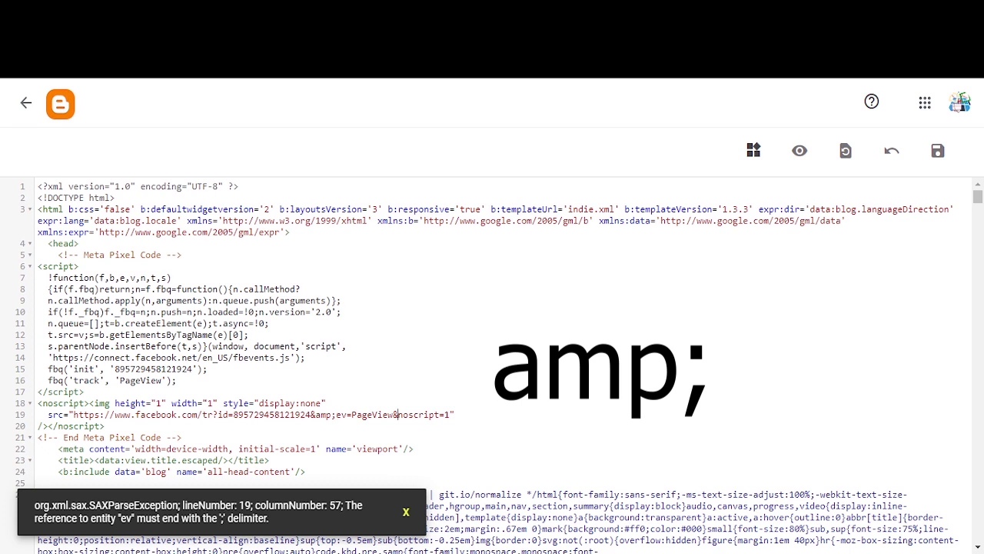
text(amp;)
key(BackSpace)
text(;)
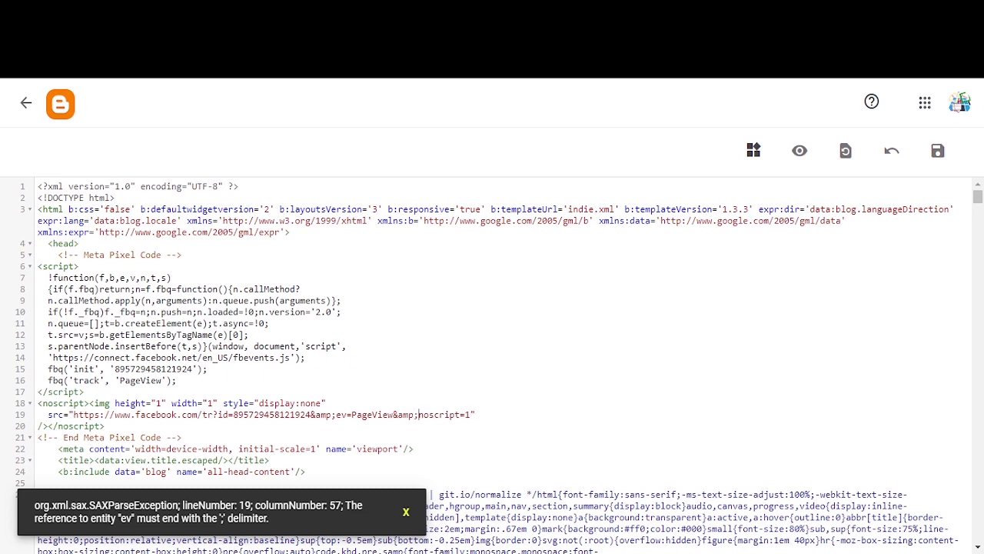
click(937, 150)
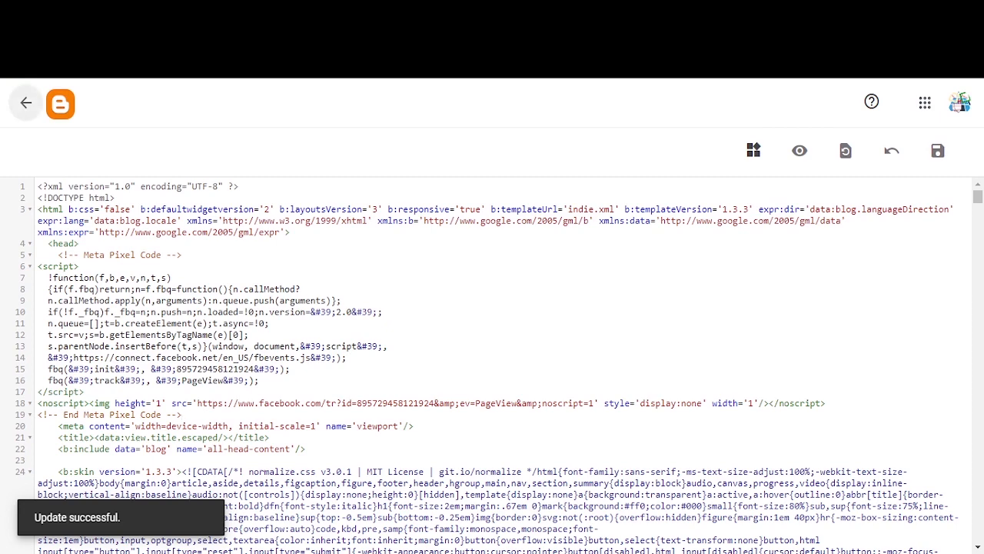
click(25, 103)
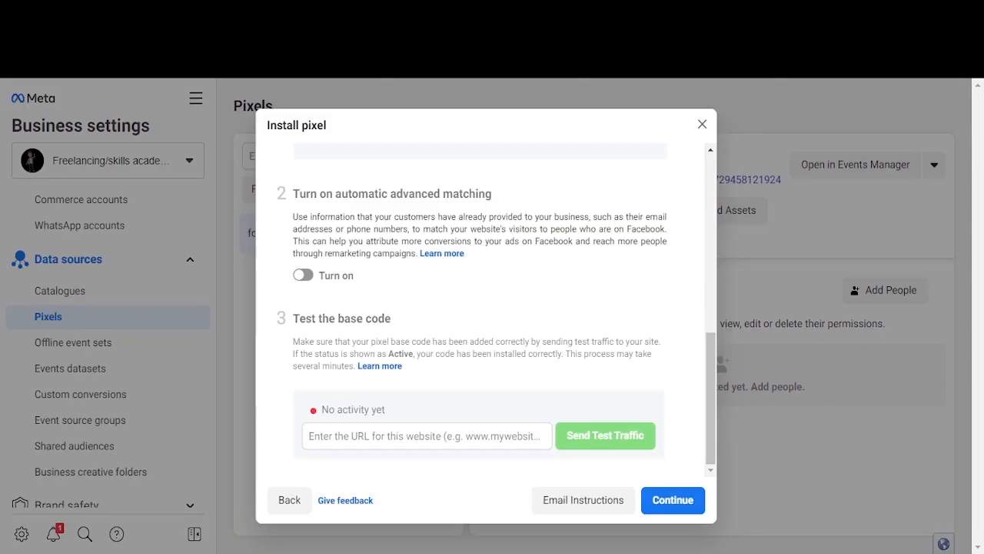
click(426, 436)
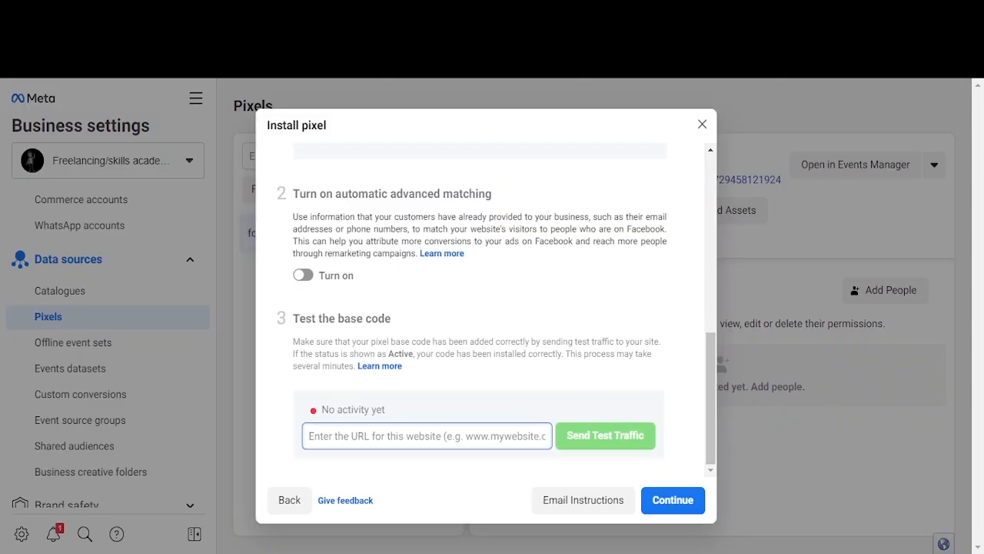
key(ctrl+v)
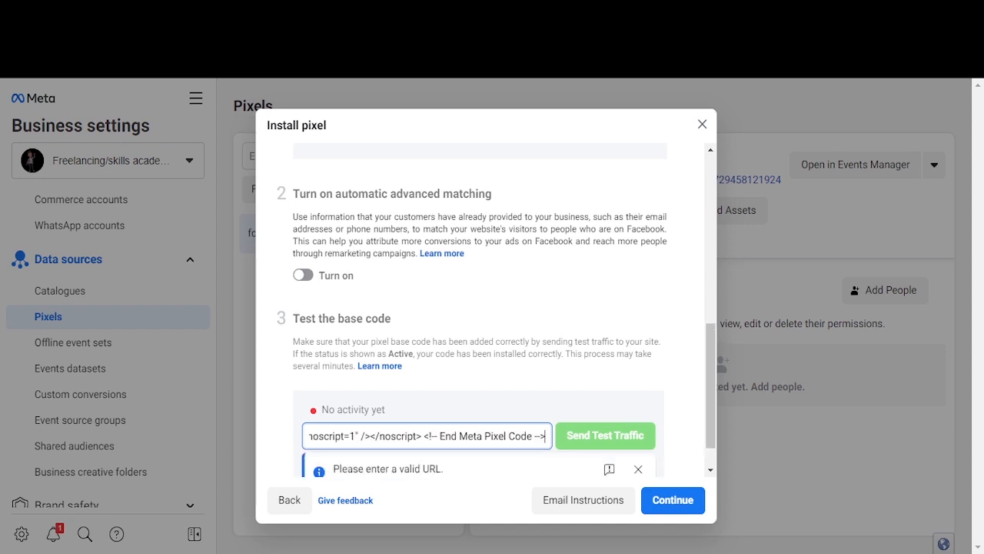
key(ctrl+z)
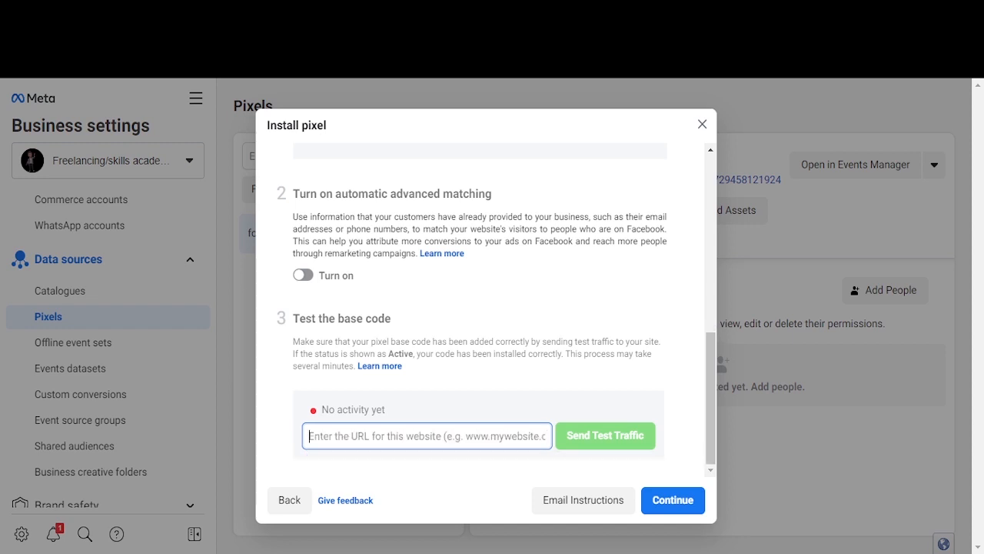
key(super+v)
click(413, 246)
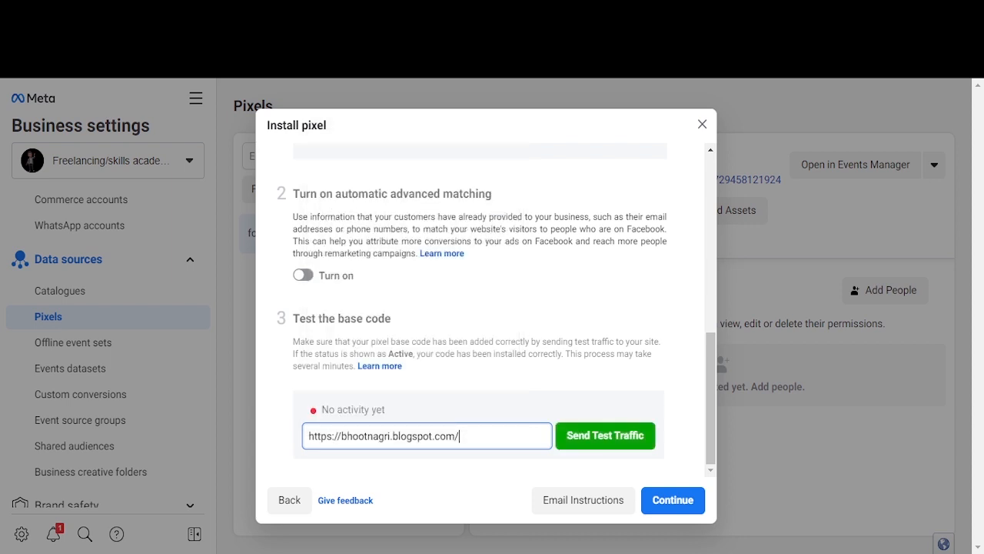
key(BackSpace)
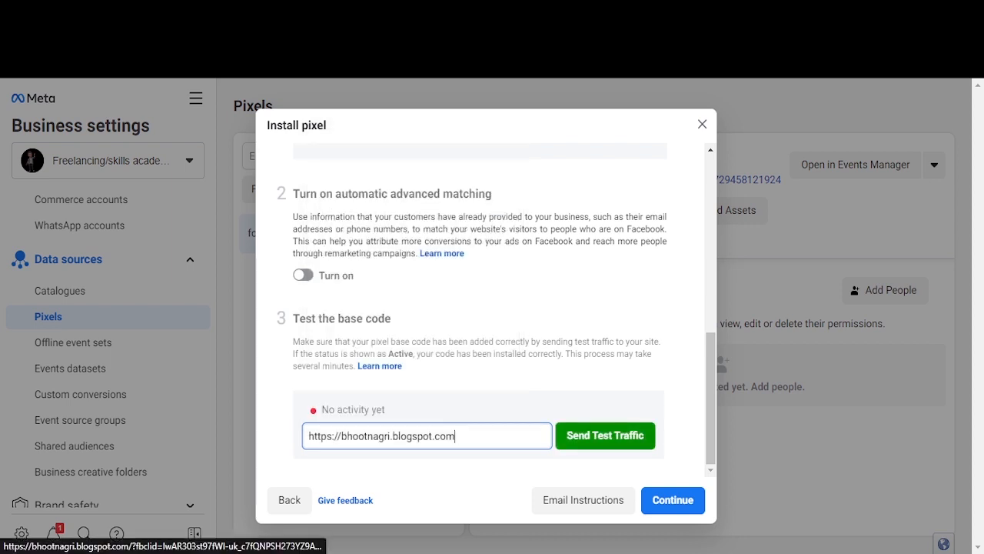
click(605, 435)
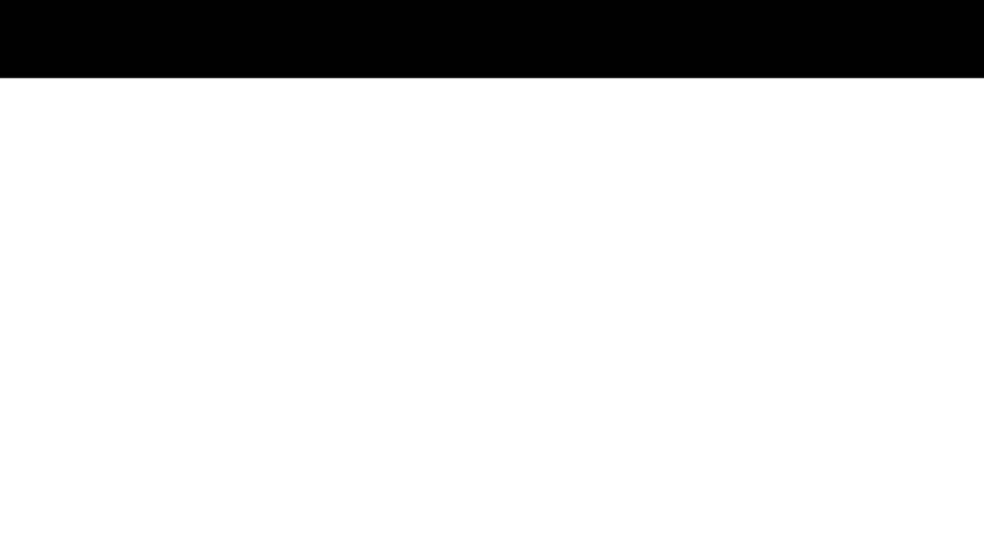
Look through the opened blog page and check the base code test status in the pixel installation dialog
scroll(492, 315, down, 6)
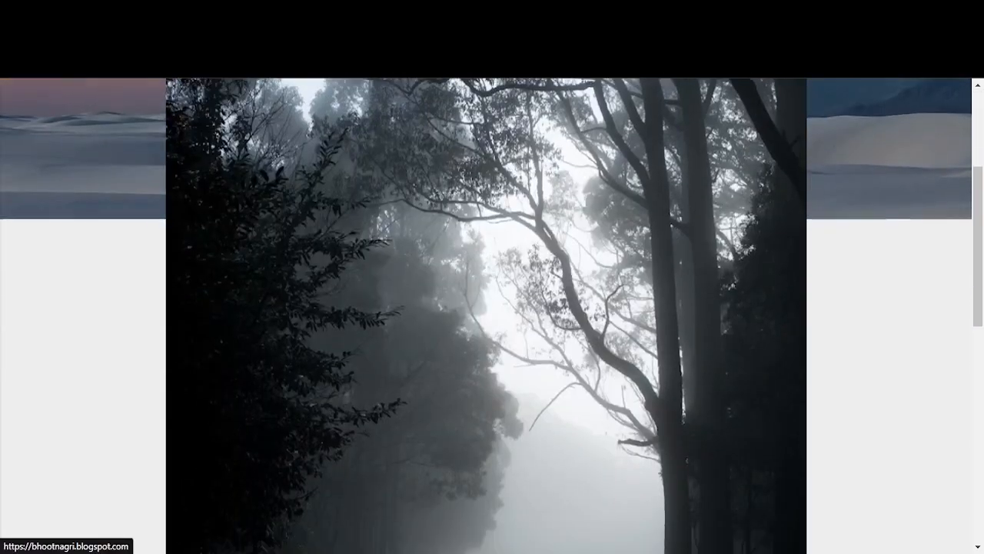
scroll(492, 315, up, 6)
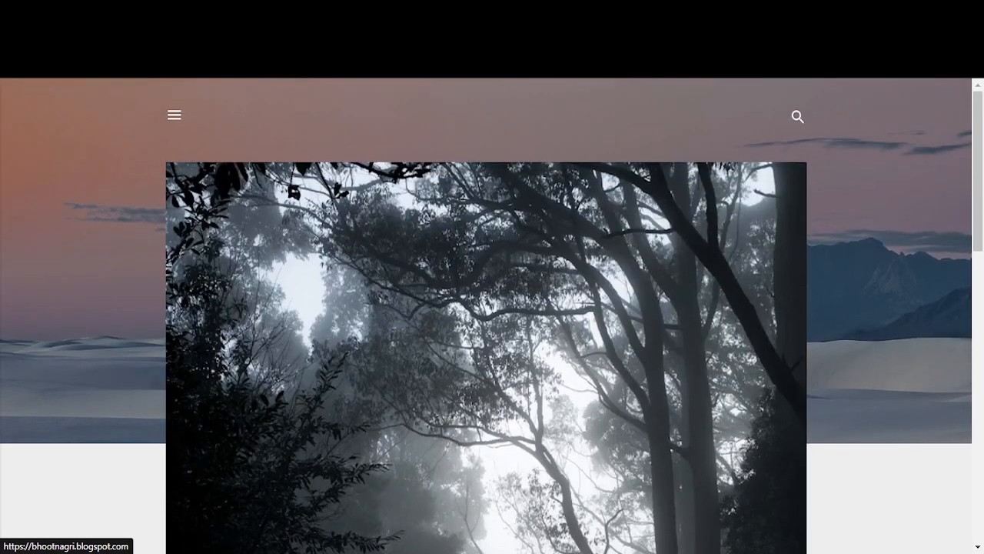
key(ctrl+shift+Tab)
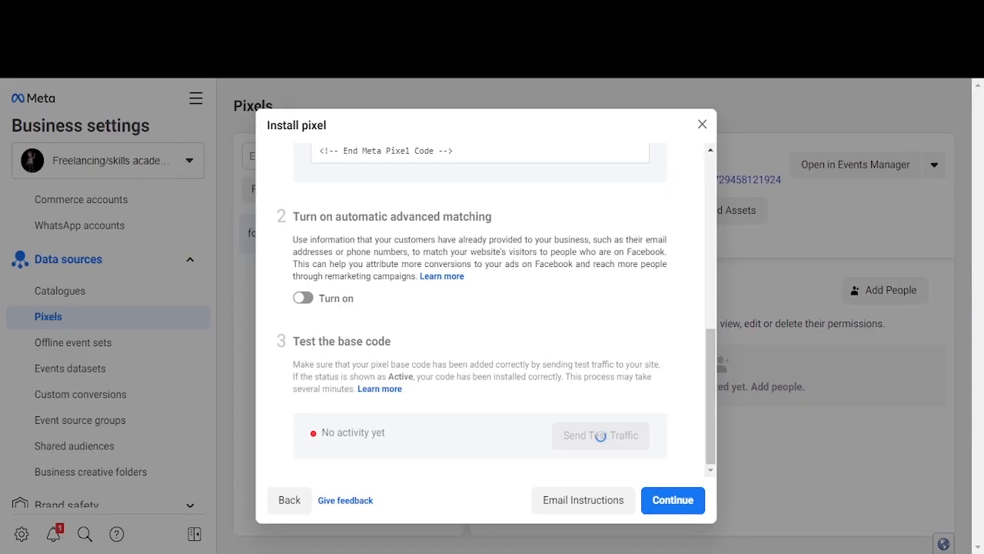
key(ctrl+Tab)
scroll(492, 315, down, 10)
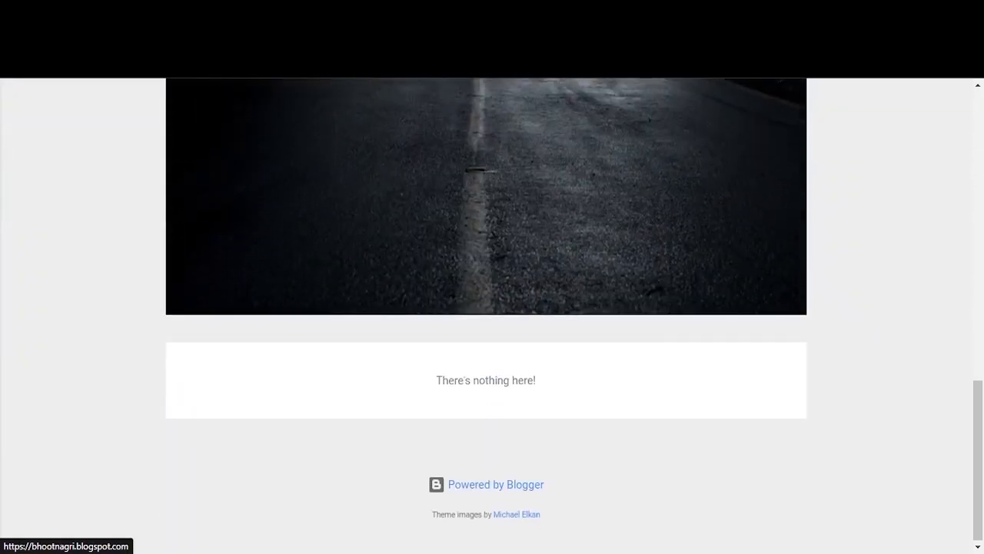
scroll(492, 315, up, 6)
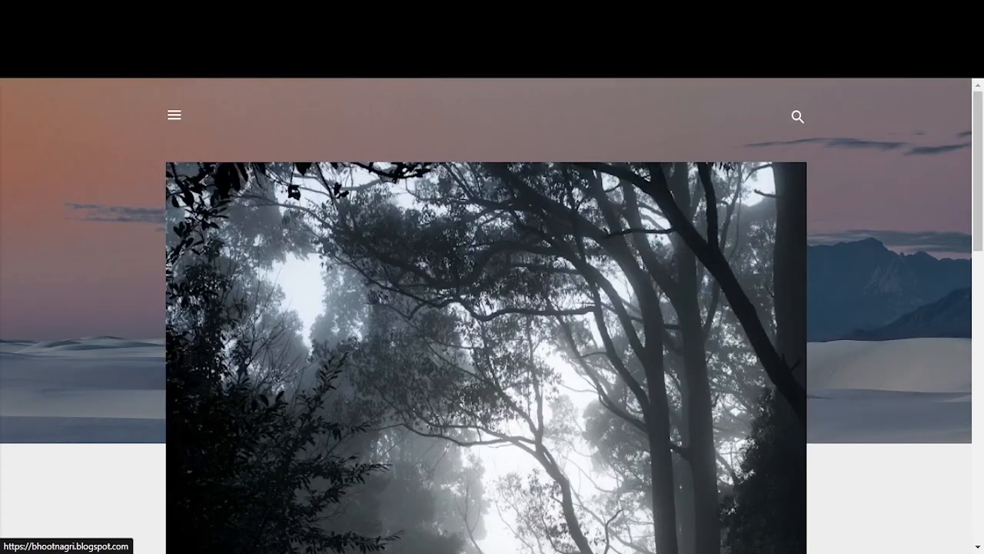
key(ctrl+shift+Tab)
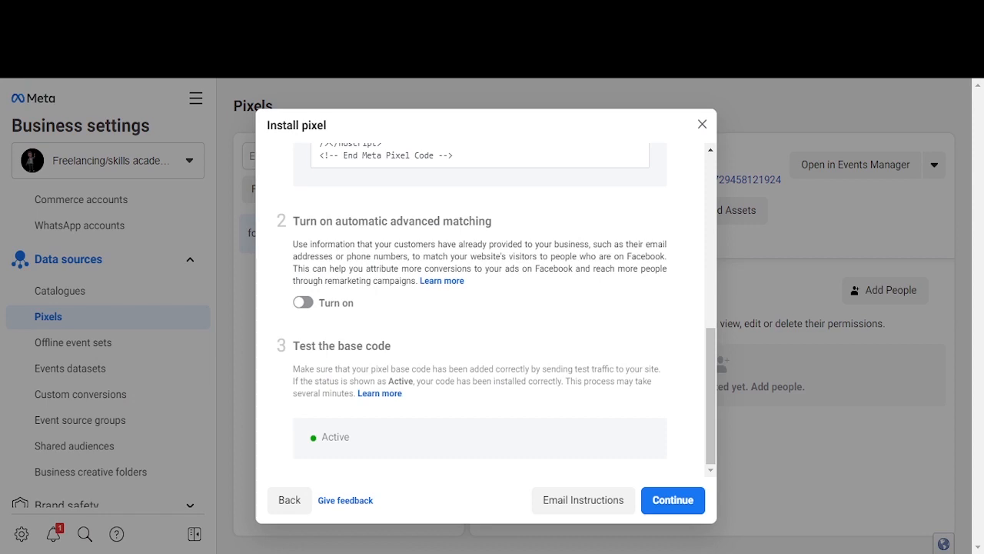
drag(351, 437, 322, 438)
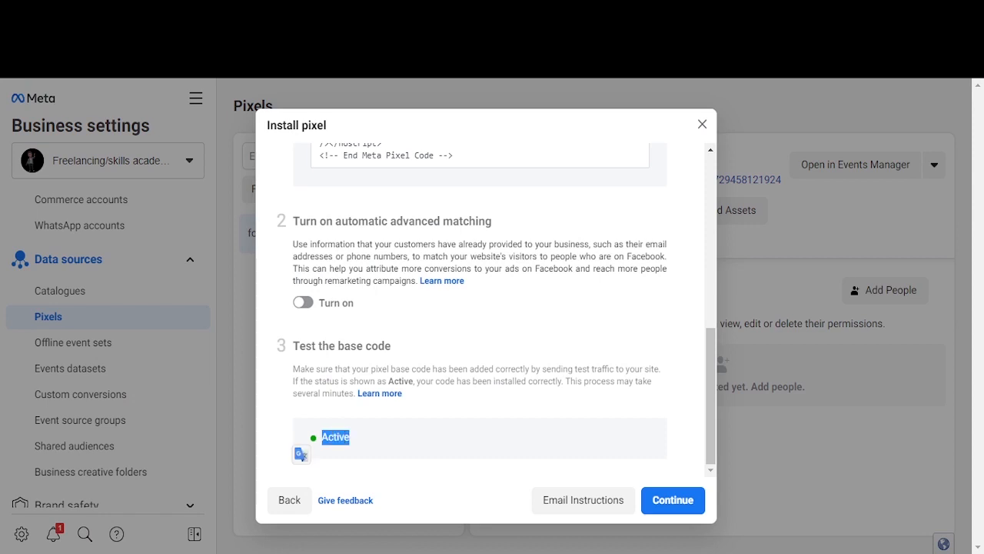
click(673, 500)
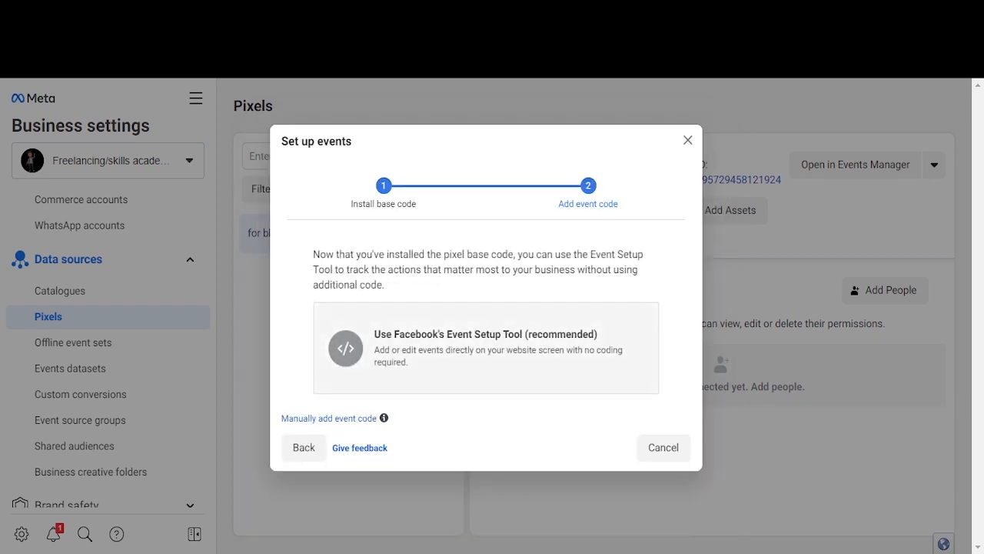
click(486, 347)
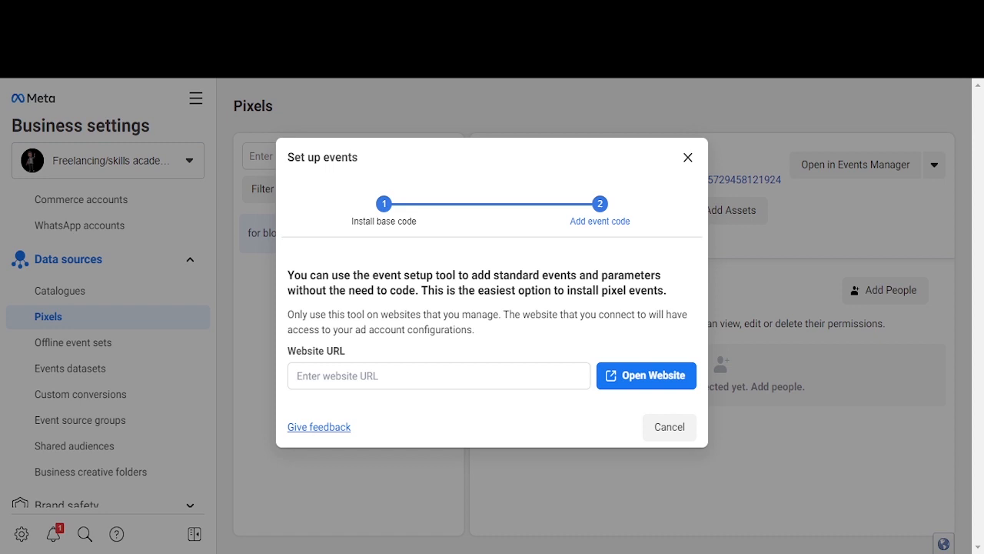
click(438, 376)
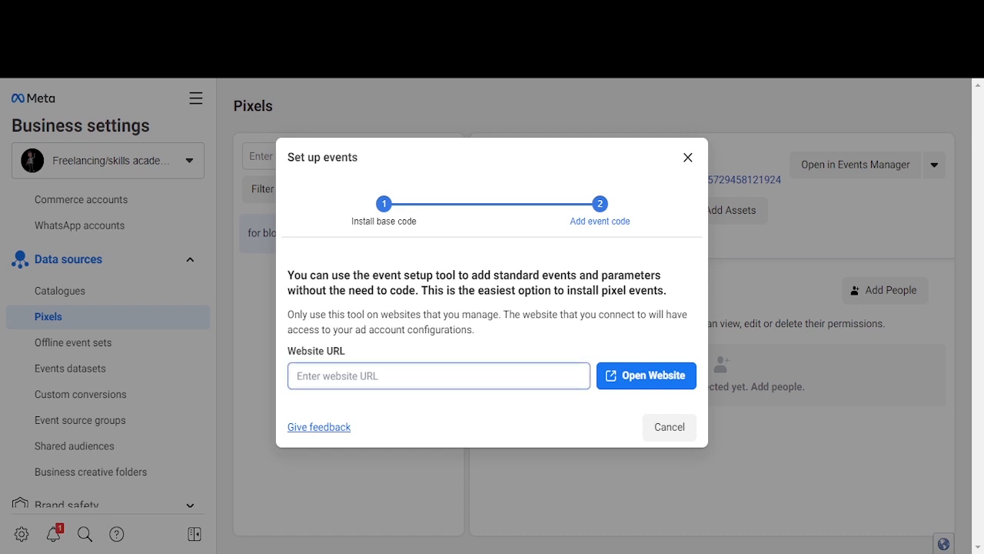
key(super+v)
key(Down)
key(Return)
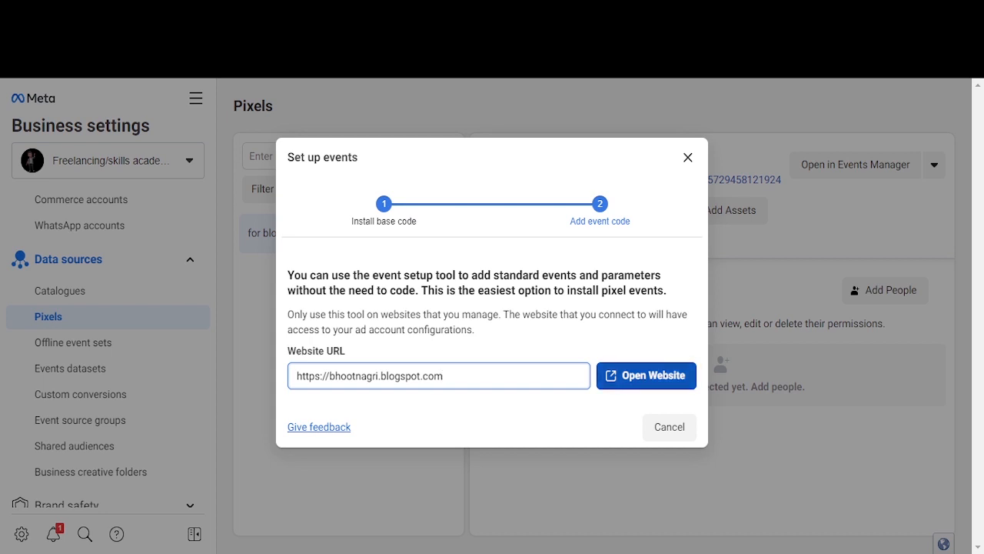
click(647, 376)
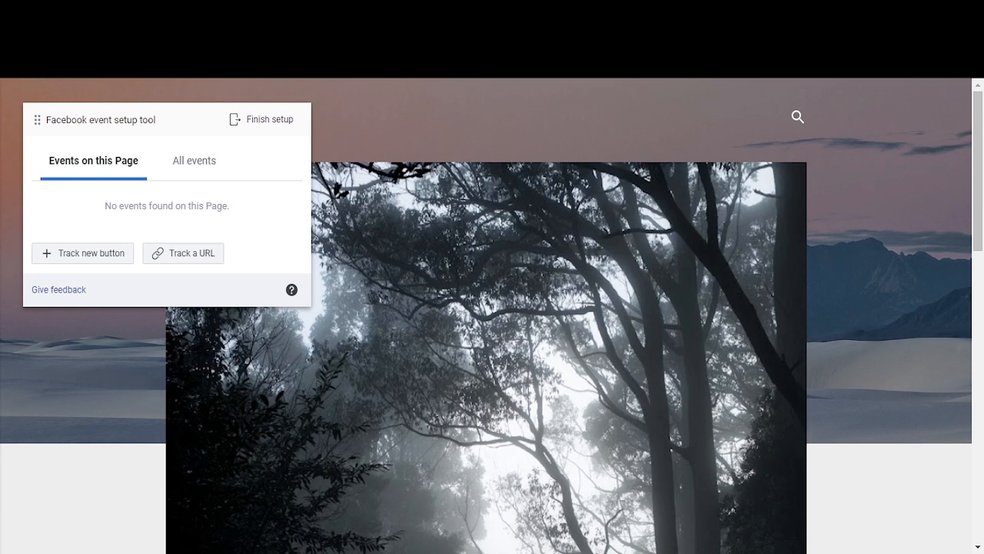
Track the blog's large forest image as a new button with the View content event and confirm it
click(82, 253)
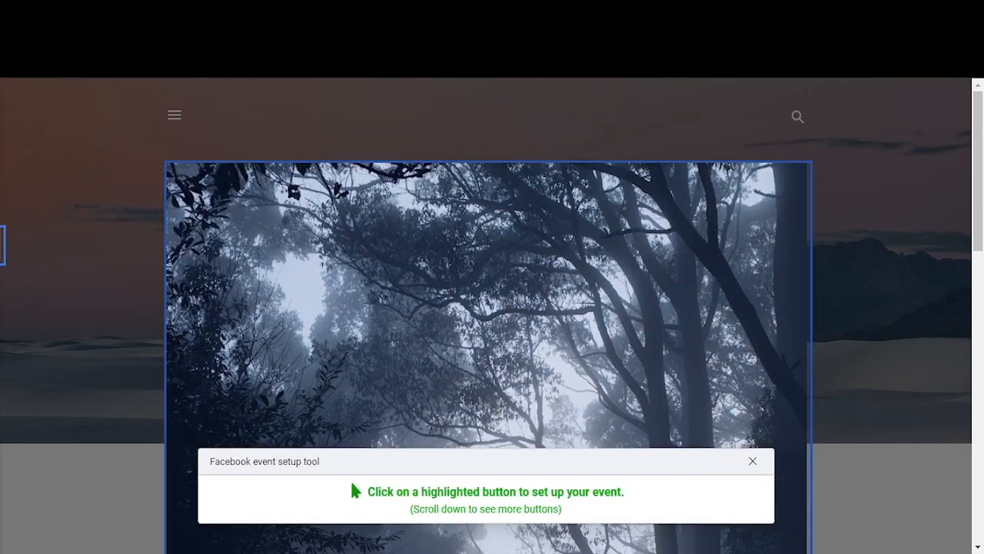
scroll(355, 491, down, 2)
click(486, 263)
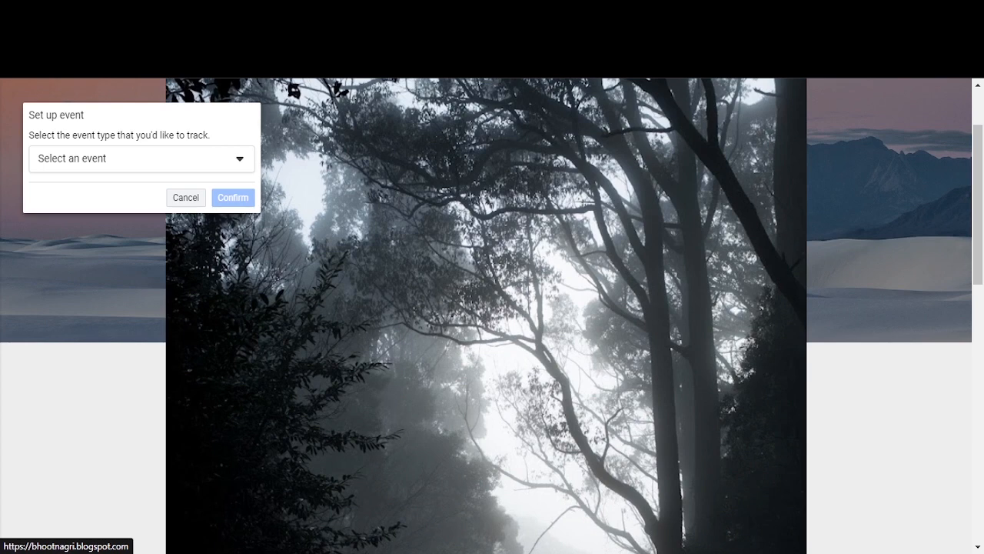
click(141, 159)
scroll(107, 246, down, 9)
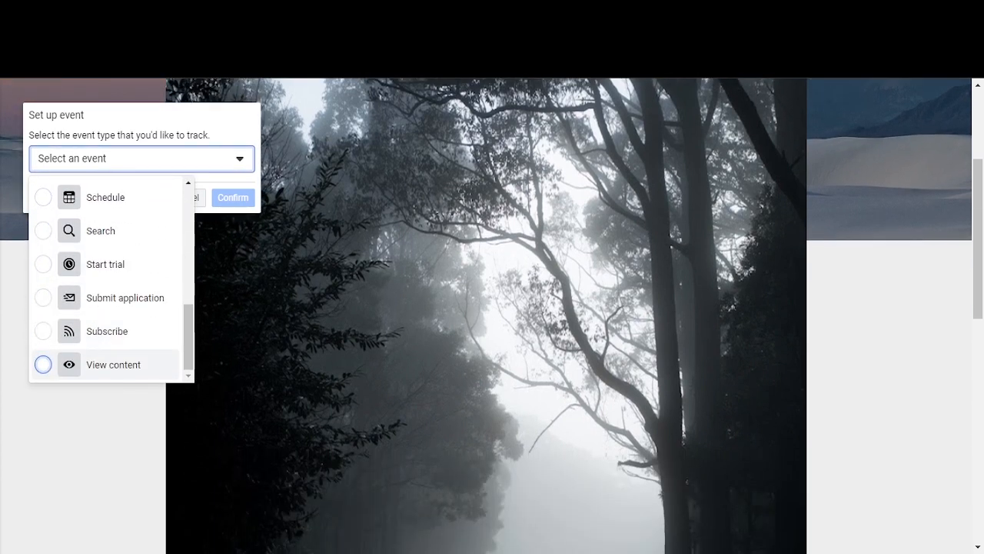
click(43, 364)
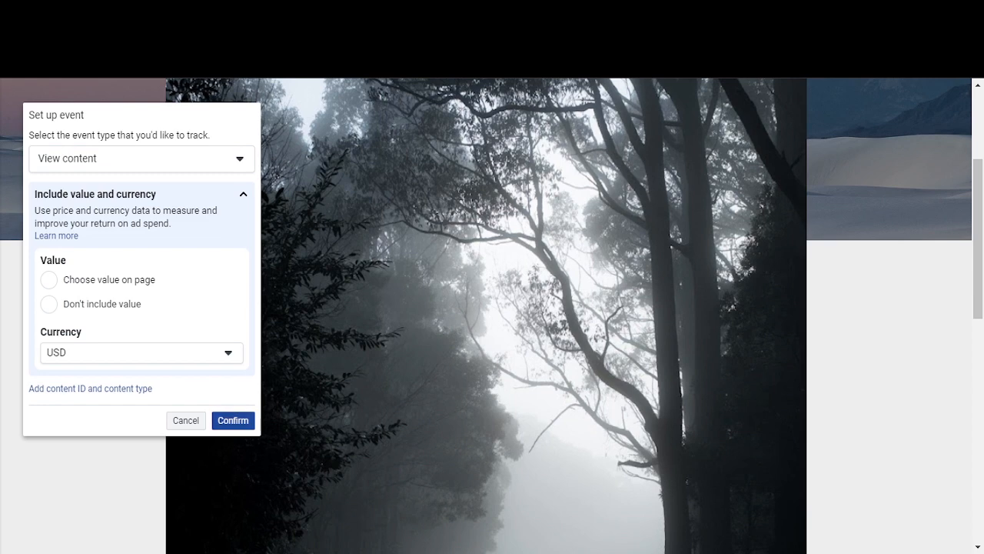
click(141, 282)
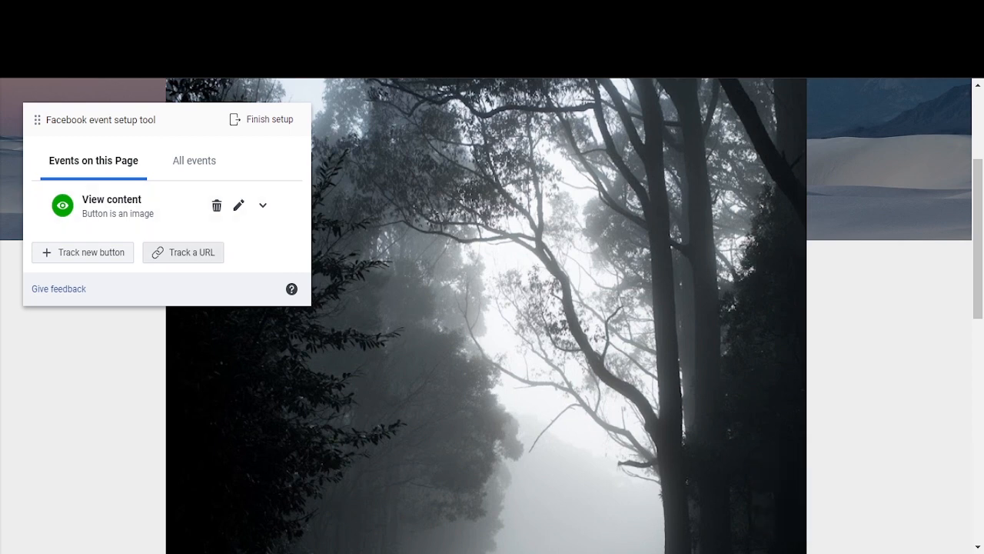
click(183, 252)
click(71, 206)
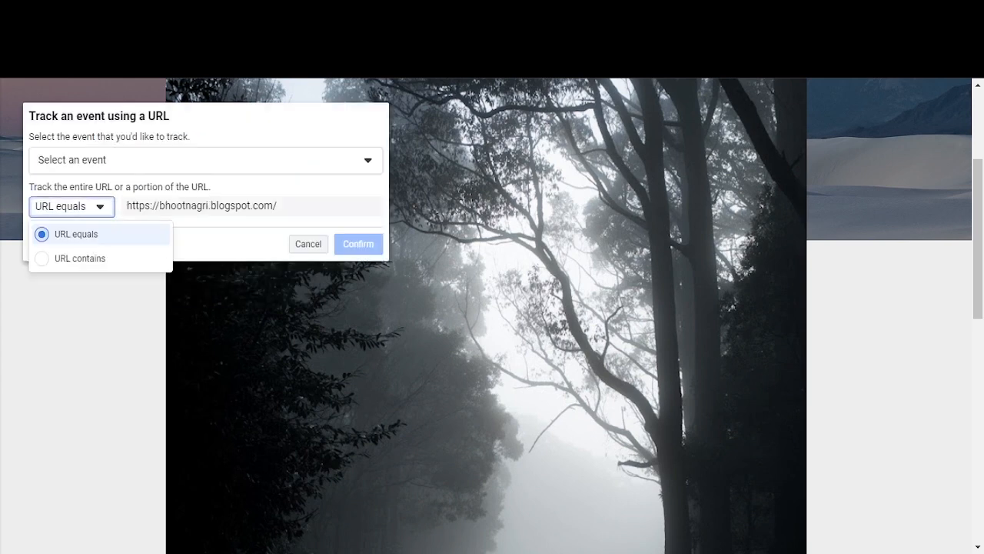
click(79, 259)
click(205, 161)
scroll(117, 263, down, 5)
scroll(115, 346, down, 5)
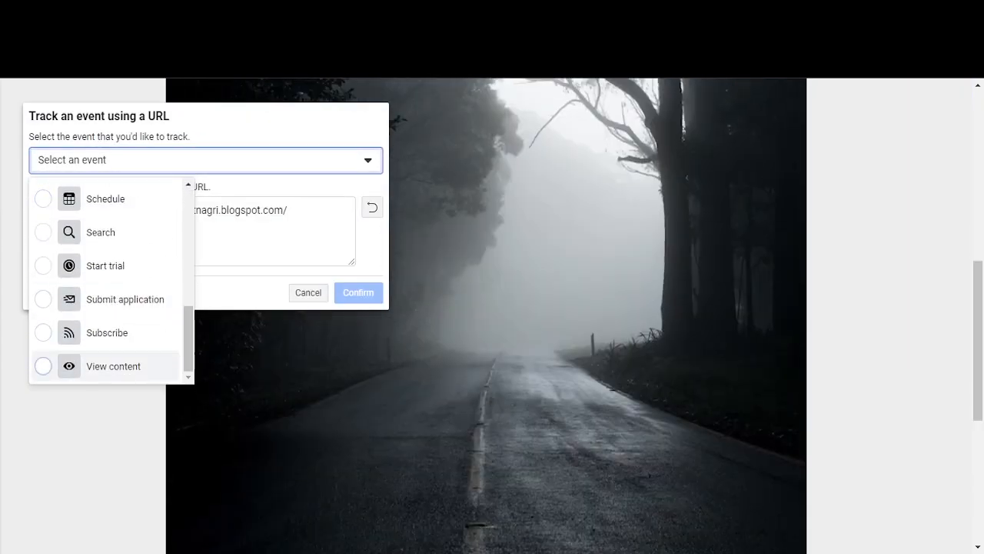
click(107, 364)
scroll(597, 298, down, 3)
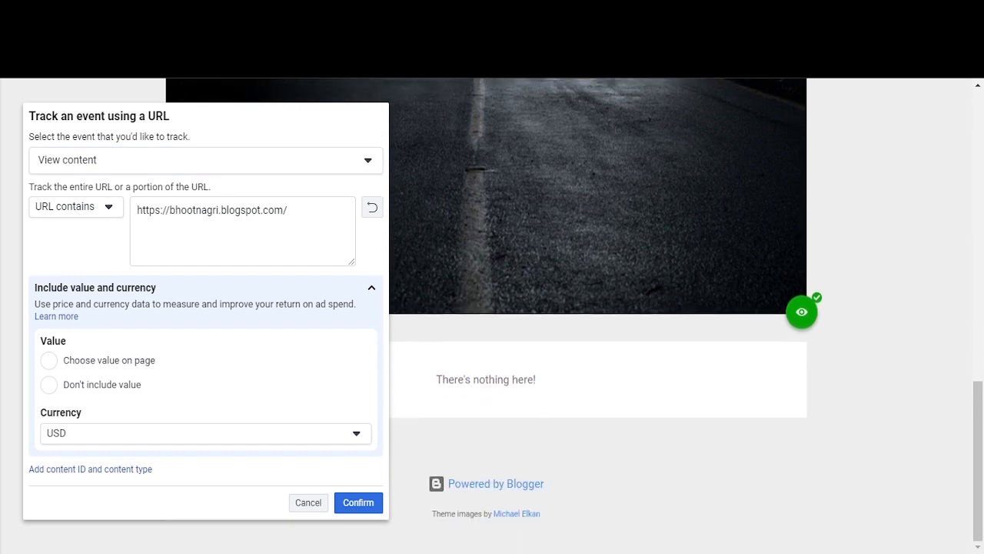
click(358, 502)
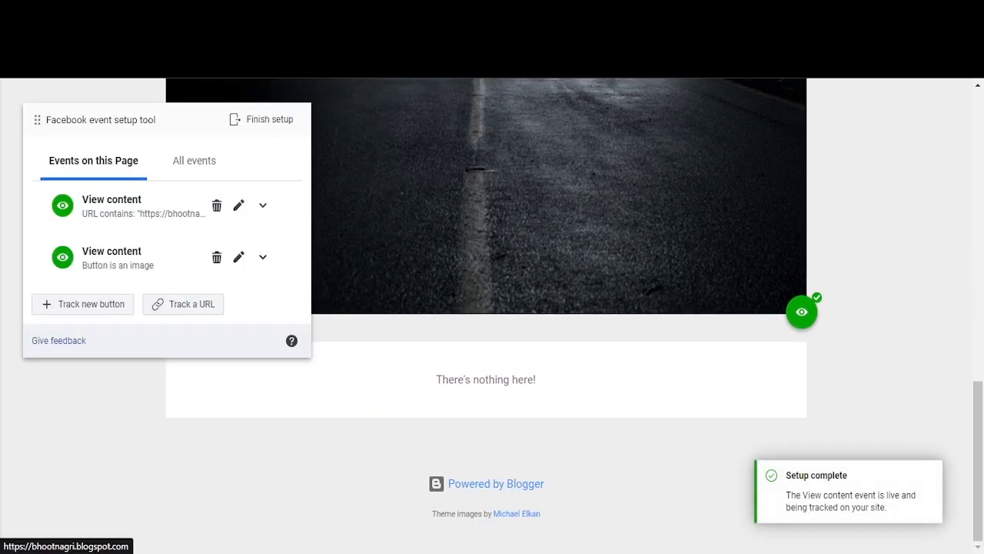
Look back over the blog page and move the event setup tool away from the page's menu
scroll(492, 231, up, 2)
scroll(486, 315, up, 3)
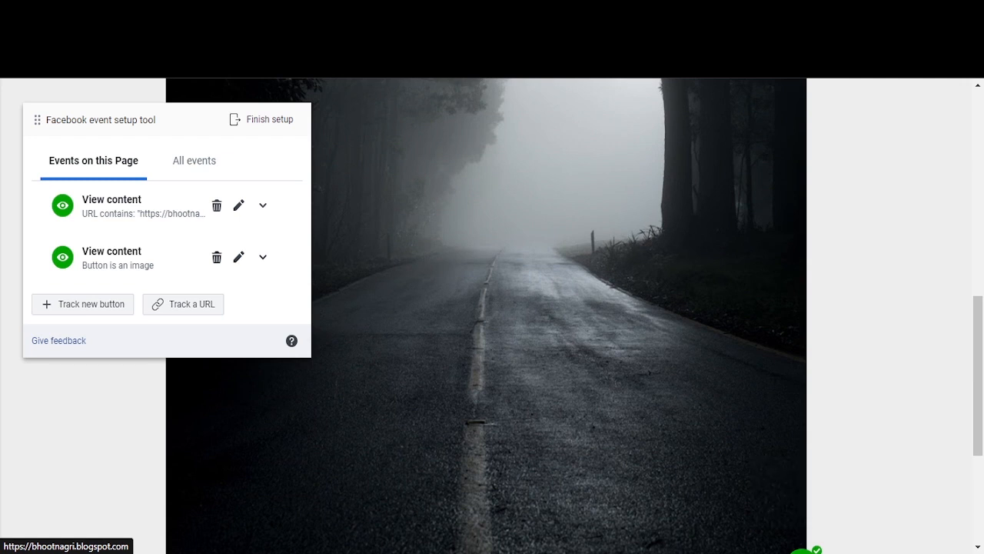
scroll(492, 315, up, 5)
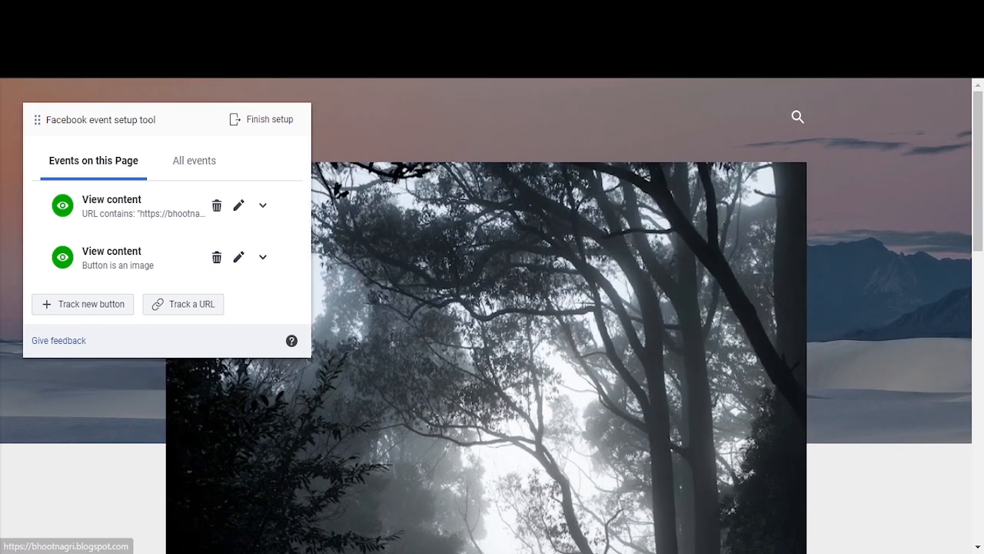
drag(37, 119, 479, 122)
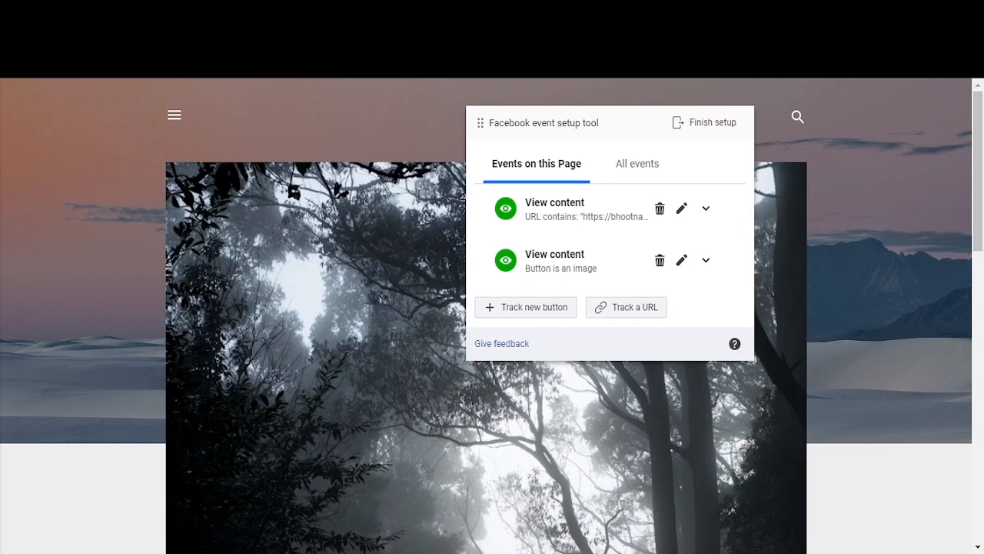
click(626, 307)
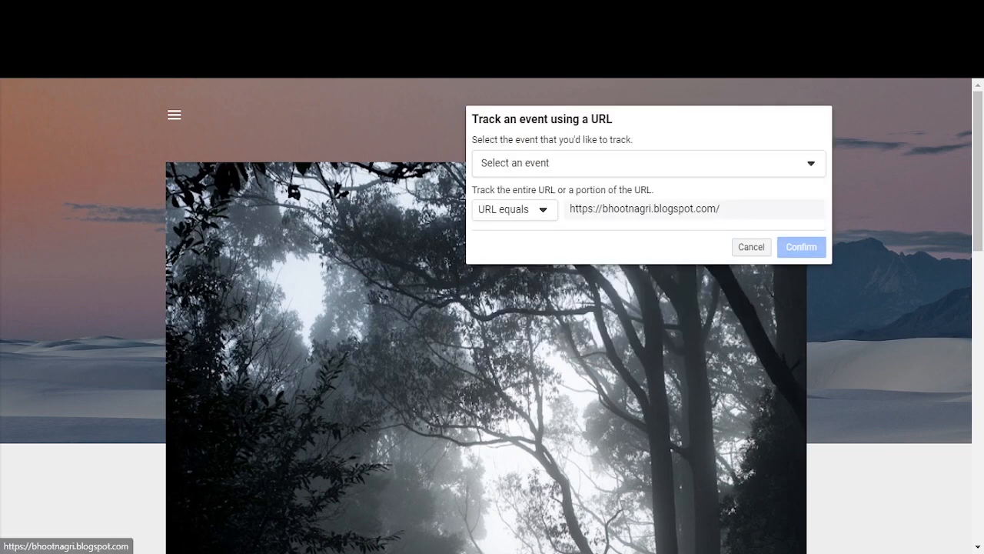
click(751, 247)
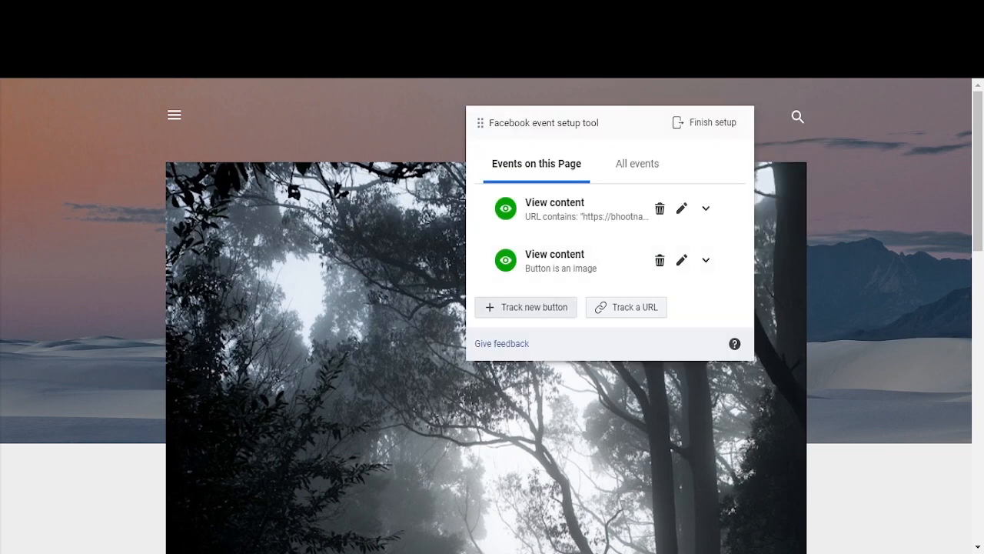
double_click(512, 307)
click(513, 307)
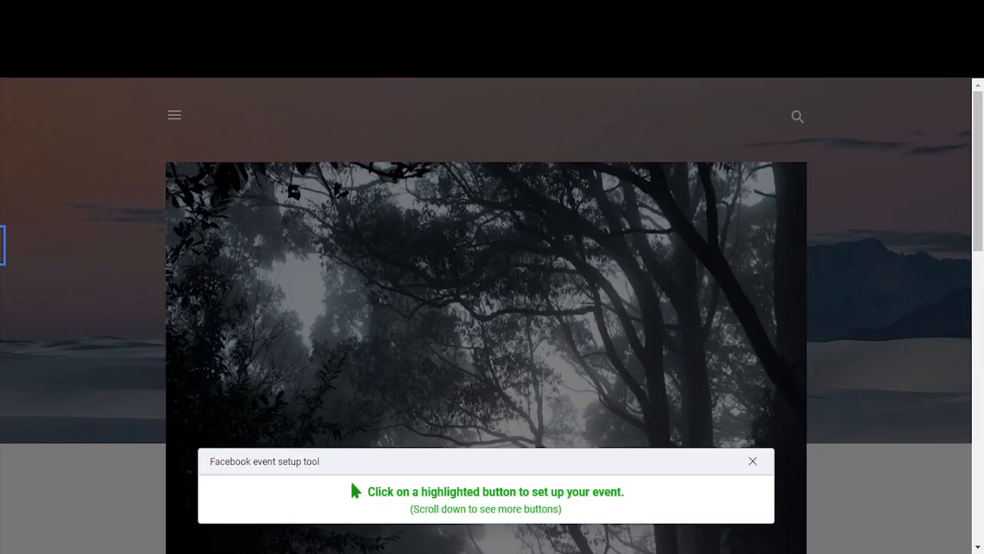
scroll(354, 491, down, 10)
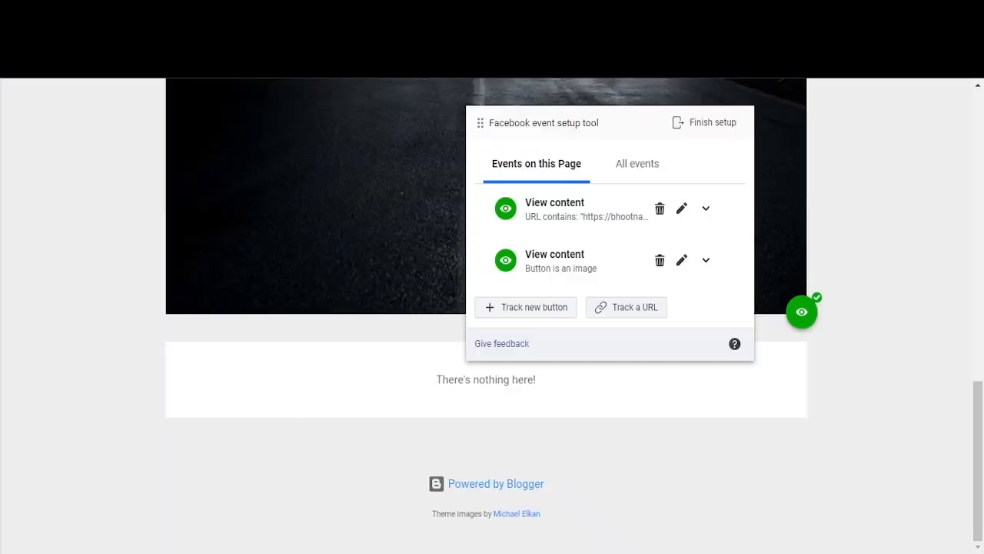
drag(480, 123, 14, 95)
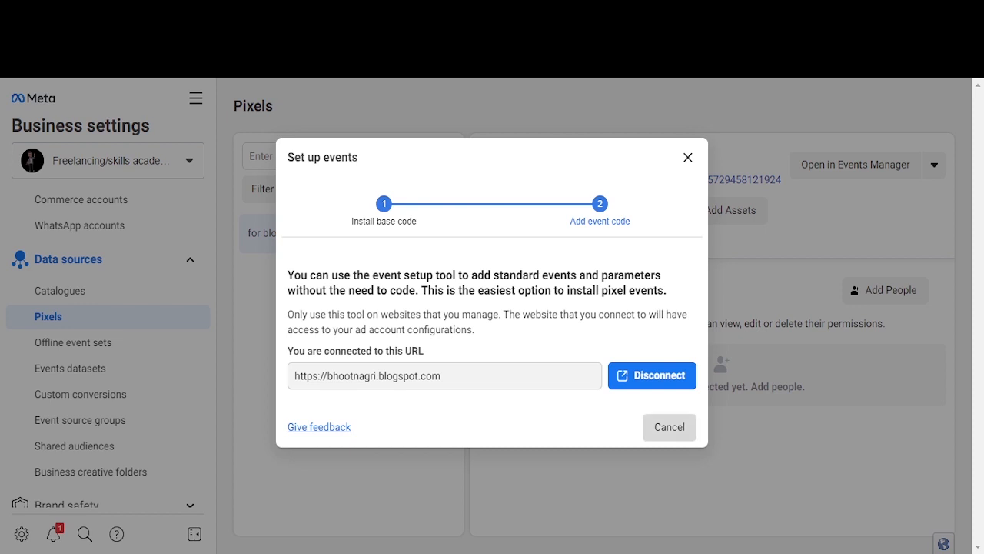
Close the Set up events dialog in Business settings and open the for blogger pixel in Events Manager
click(669, 426)
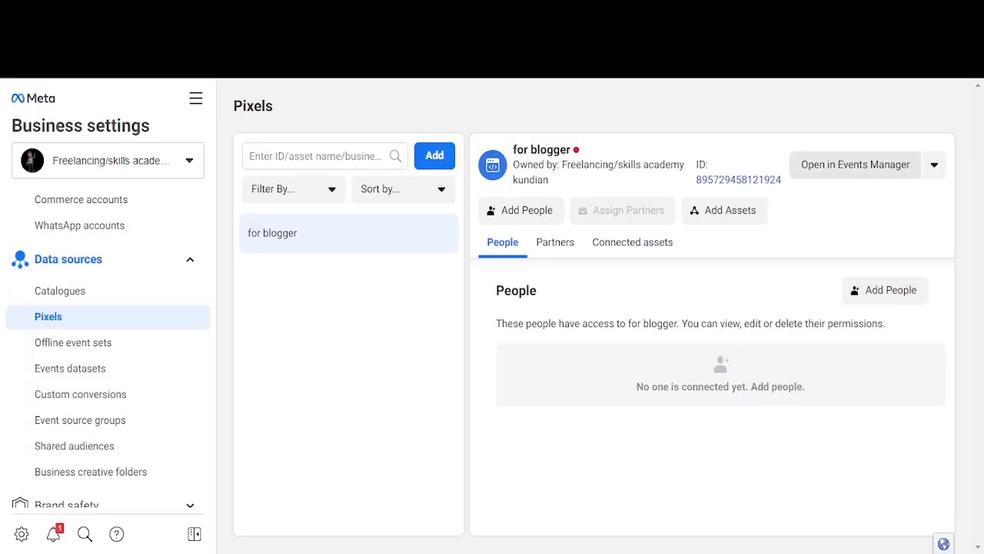
click(855, 164)
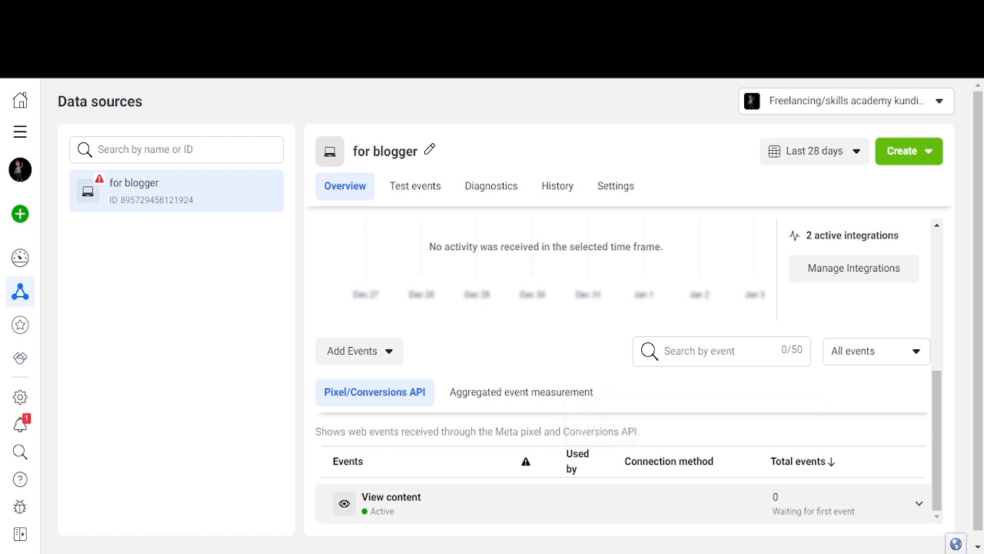
Expand the View content event in the pixel's overview and examine its parameters and activity
click(600, 502)
scroll(599, 462, down, 1)
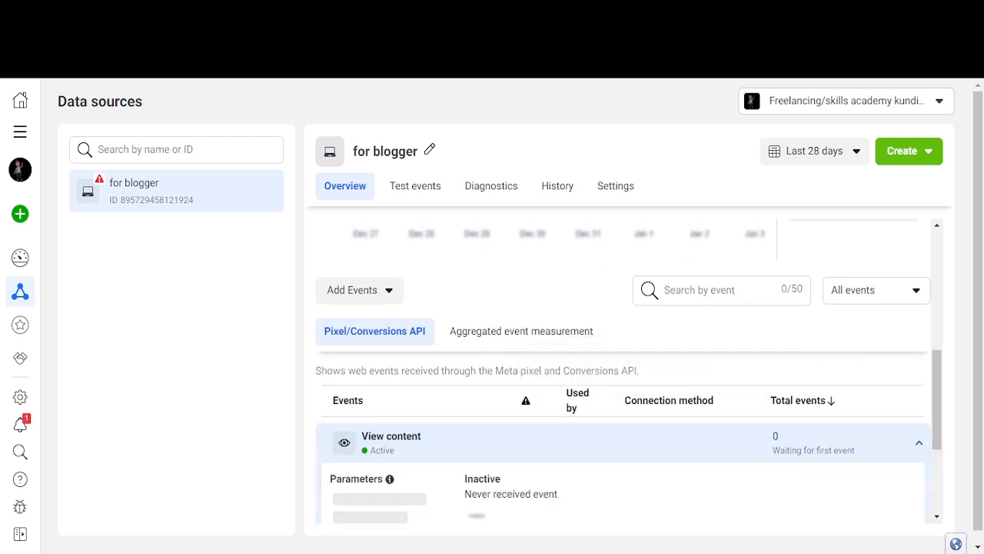
scroll(600, 430, down, 1)
scroll(623, 369, down, 2)
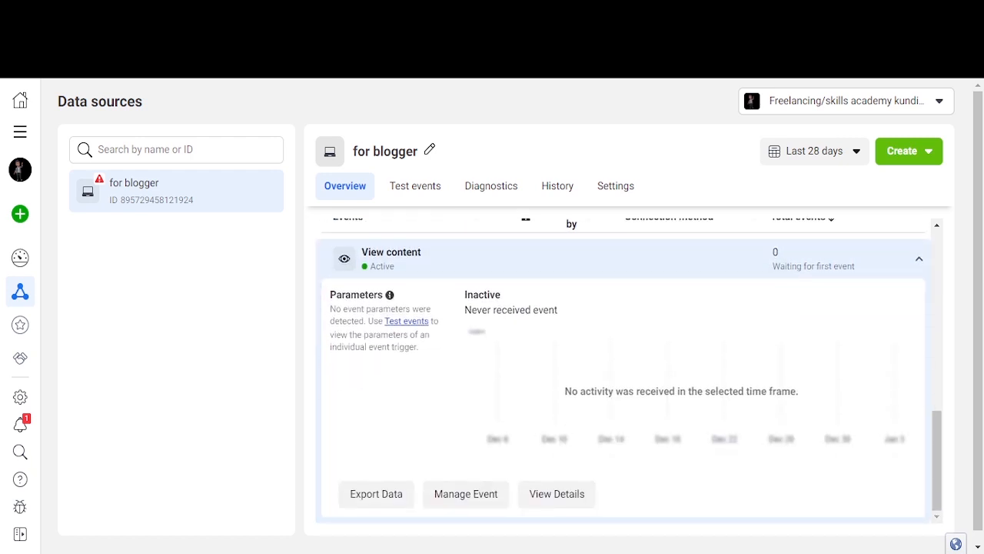
scroll(623, 369, up, 10)
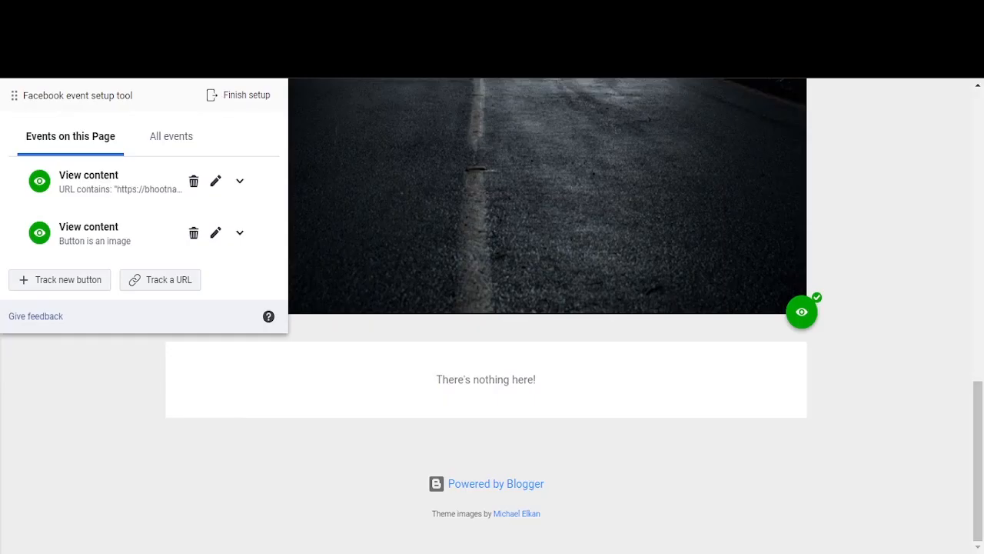
scroll(492, 315, up, 5)
scroll(492, 315, up, 5)
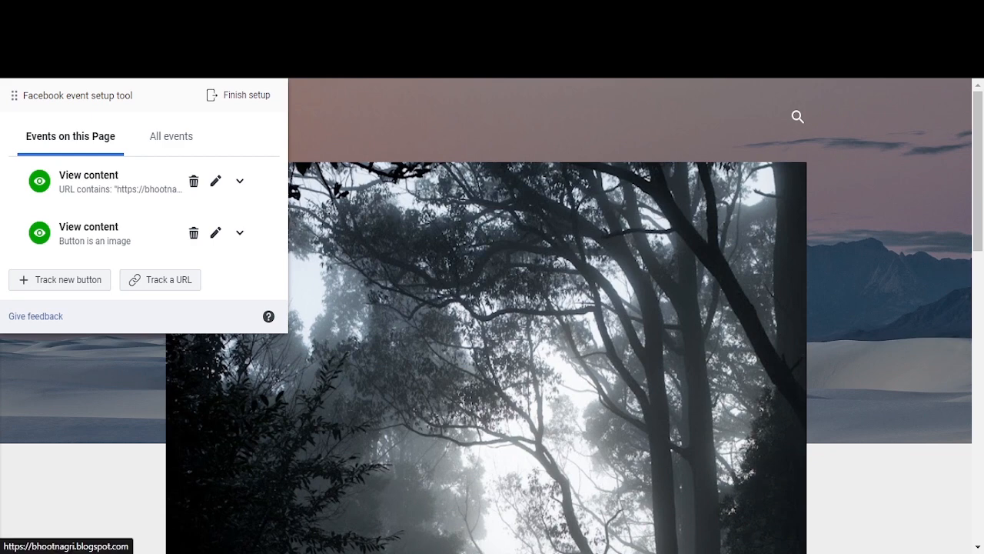
scroll(492, 316, down, 1)
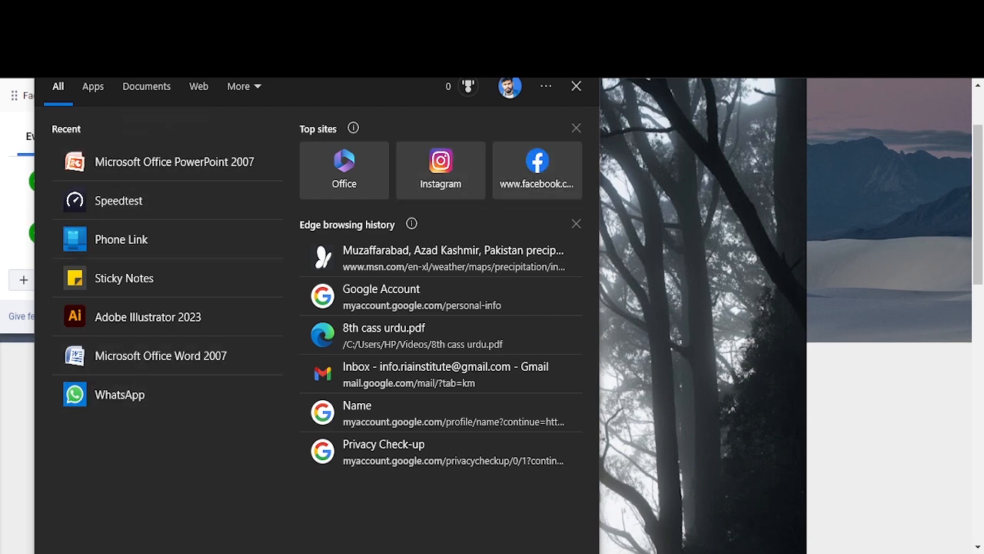
Switch to Microsoft Edge, open bhootnagri.blogspot.com and scroll through the blog page to generate a visit
text(ed)
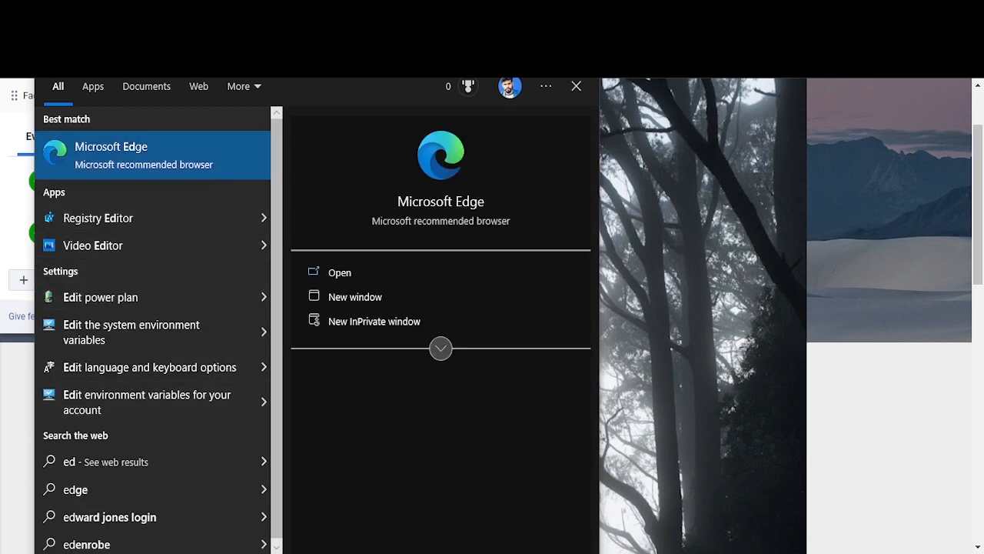
key(Return)
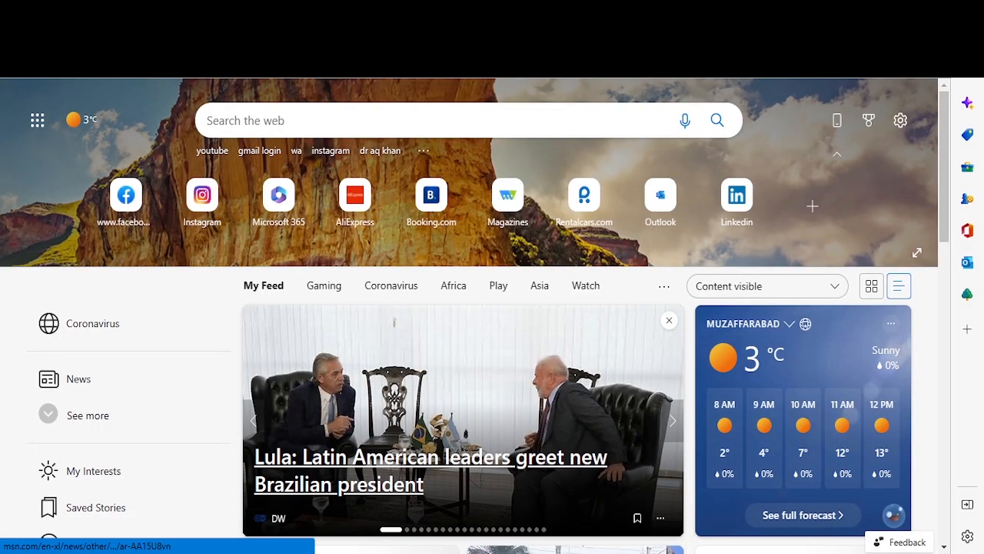
click(430, 121)
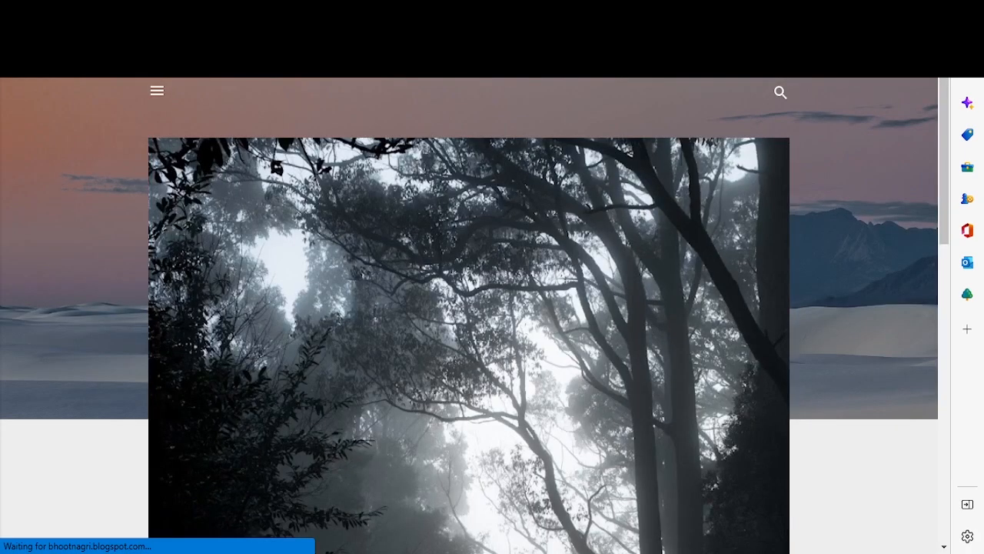
scroll(469, 315, down, 3)
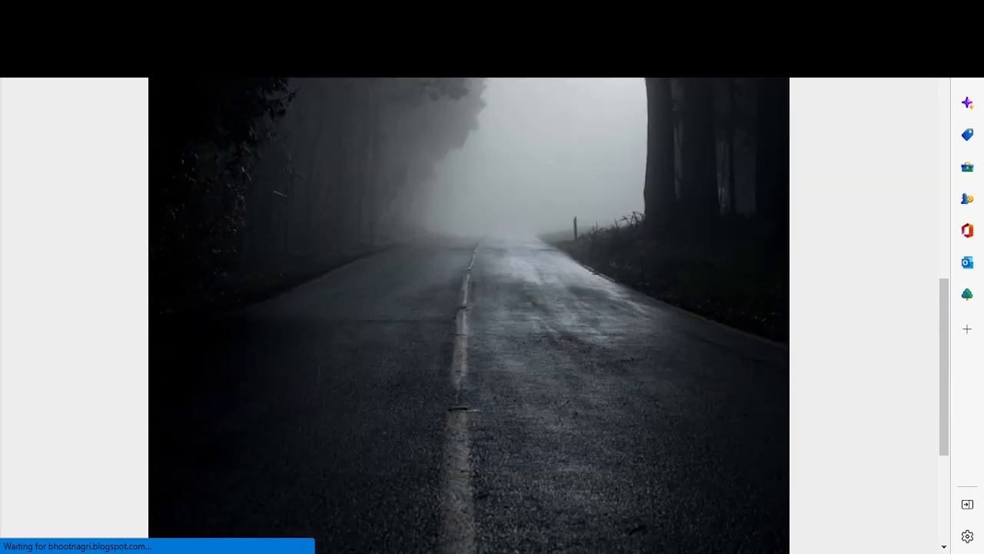
scroll(469, 315, down, 3)
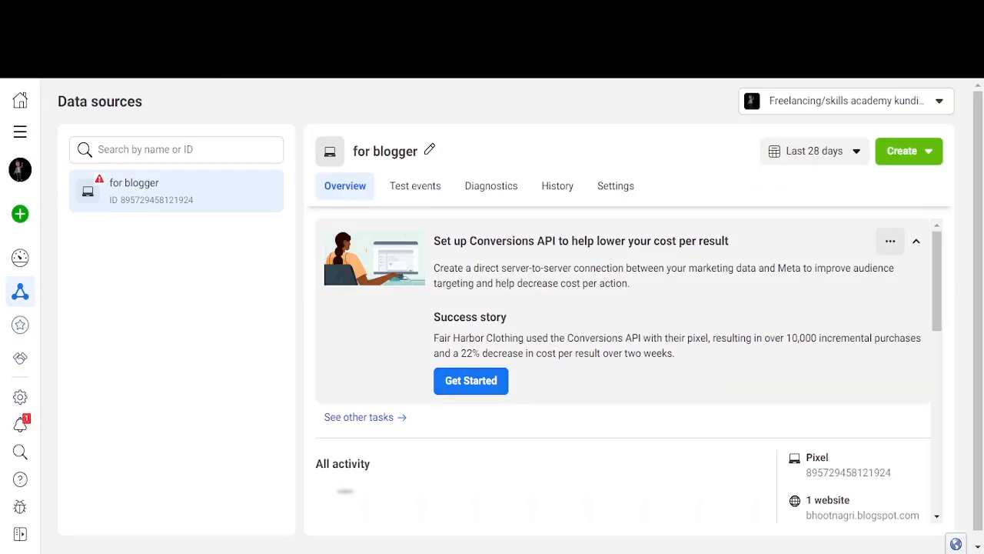
Return to Events Manager and check the for blogger pixel's activity chart and events list, dismissing the battery notice
scroll(622, 369, down, 3)
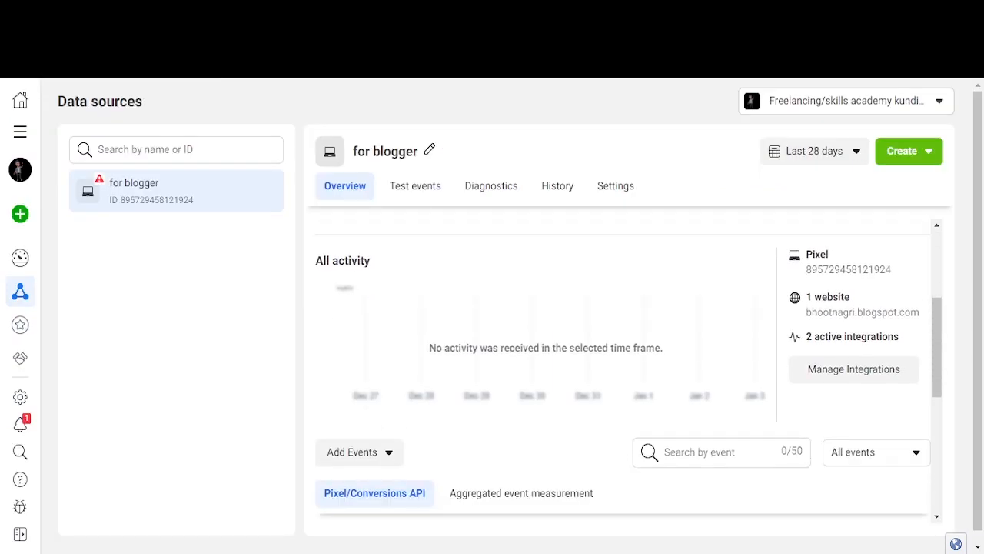
scroll(623, 369, up, 3)
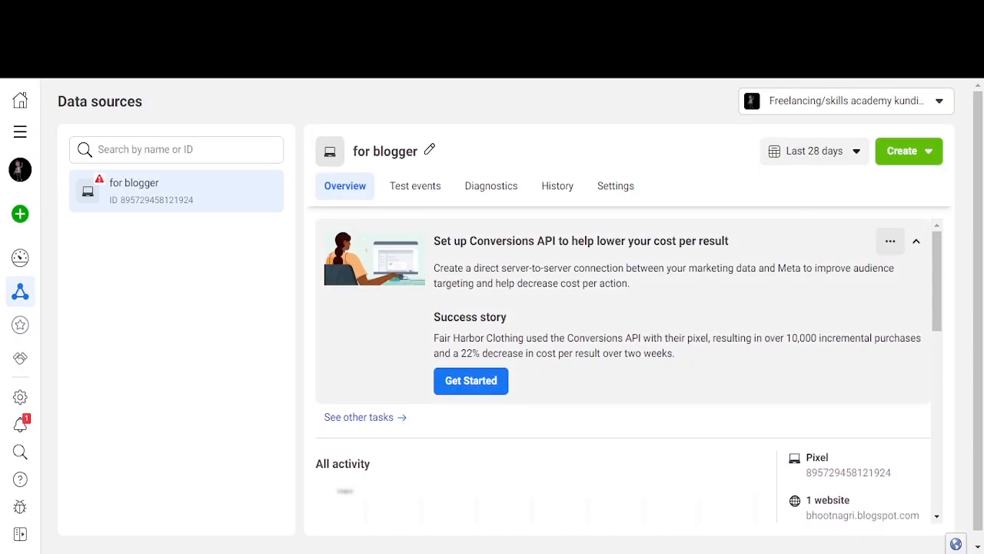
scroll(623, 369, down, 3)
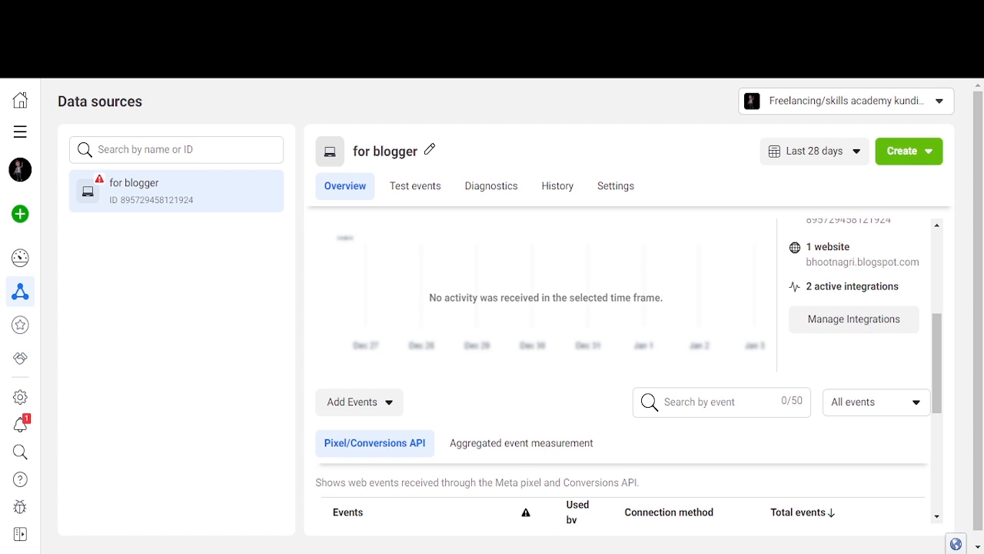
scroll(623, 369, up, 3)
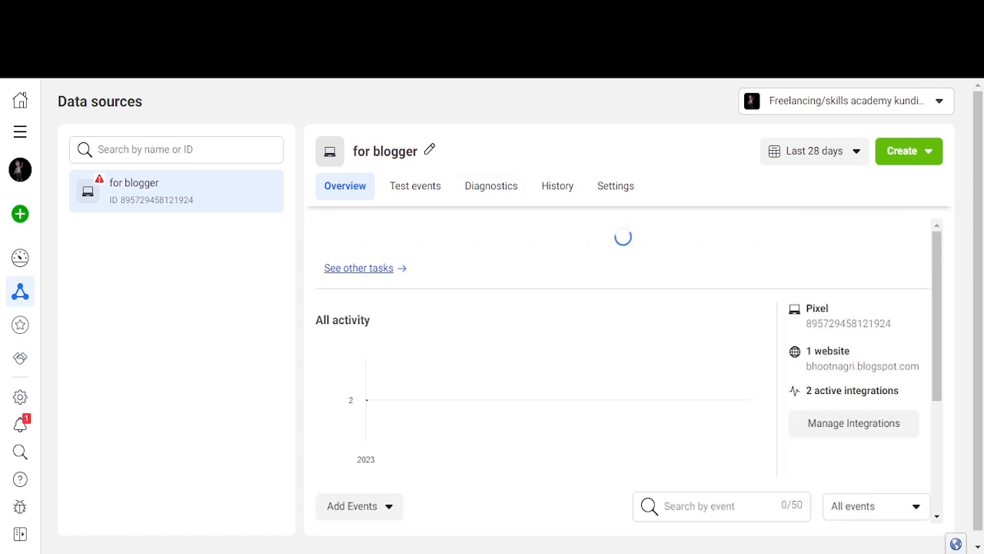
scroll(623, 369, down, 5)
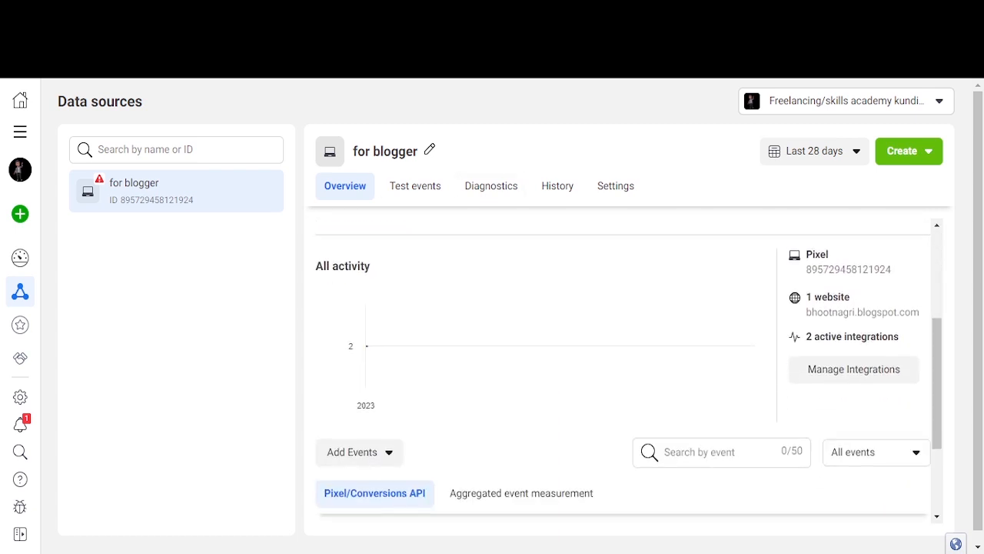
scroll(622, 369, down, 1)
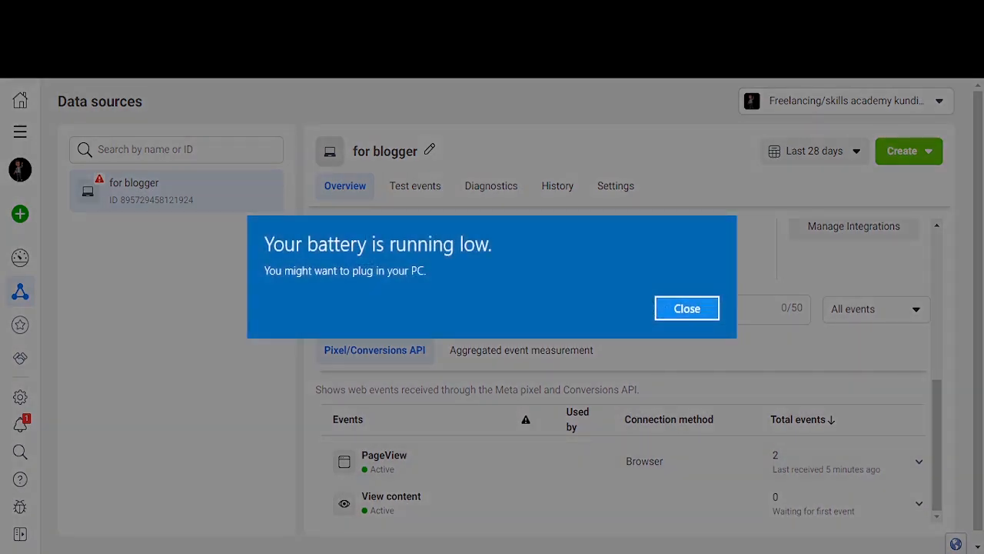
click(687, 309)
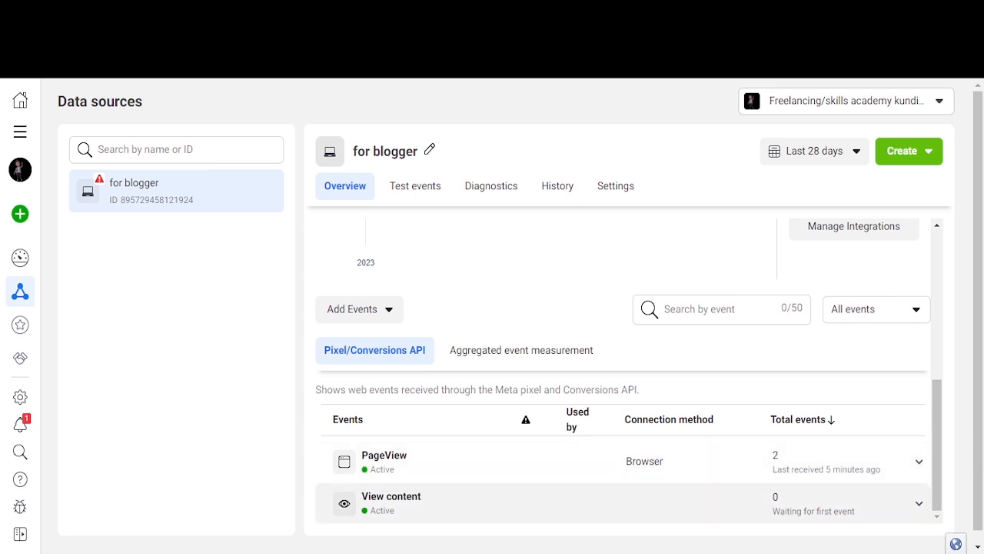
Expand the PageView event to examine its activity and parameters, and expand the View content event
click(919, 461)
scroll(918, 461, down, 1)
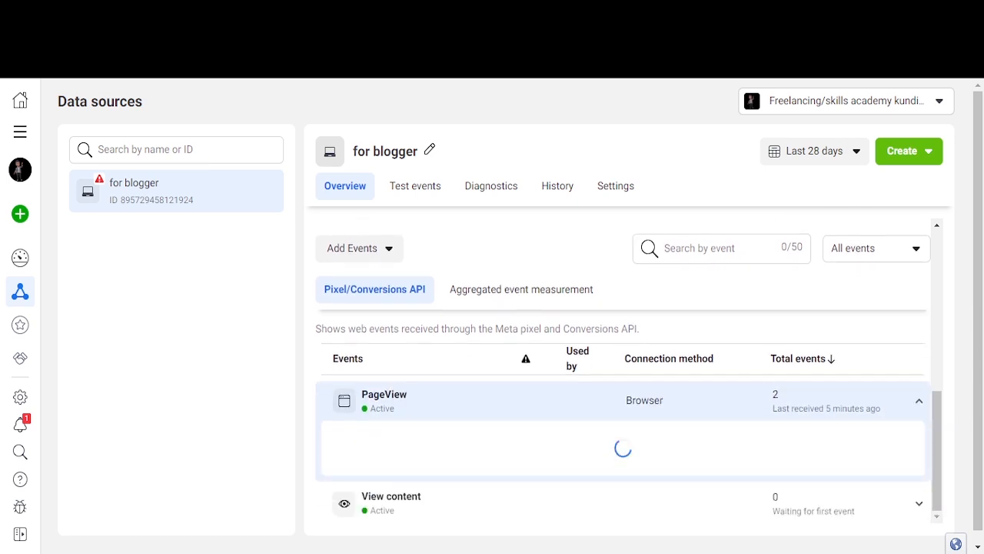
scroll(623, 372, down, 2)
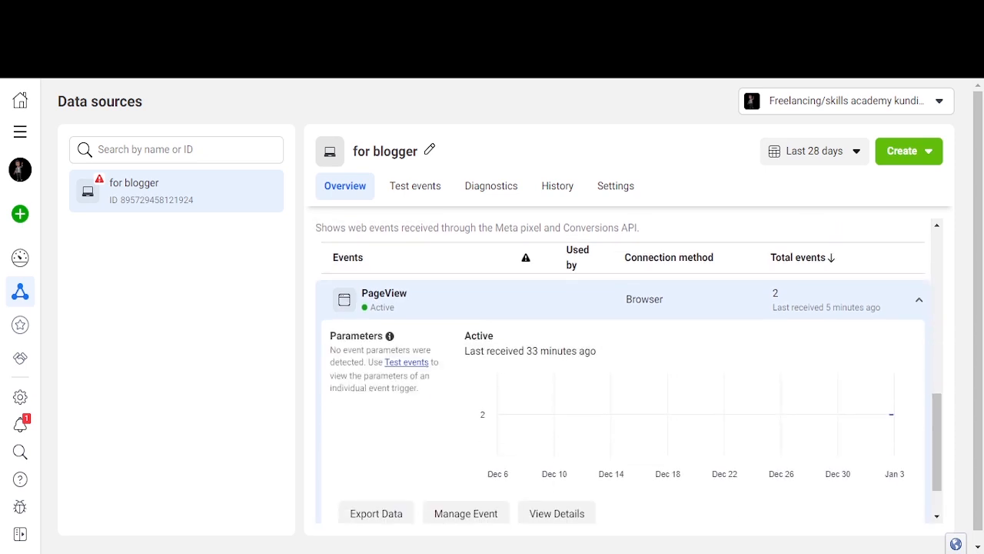
scroll(623, 372, down, 1)
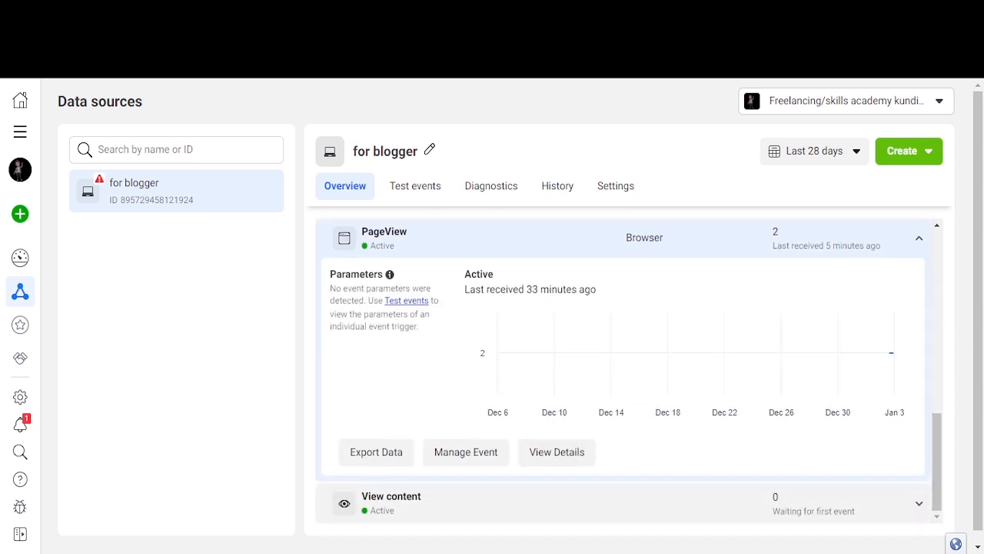
click(623, 502)
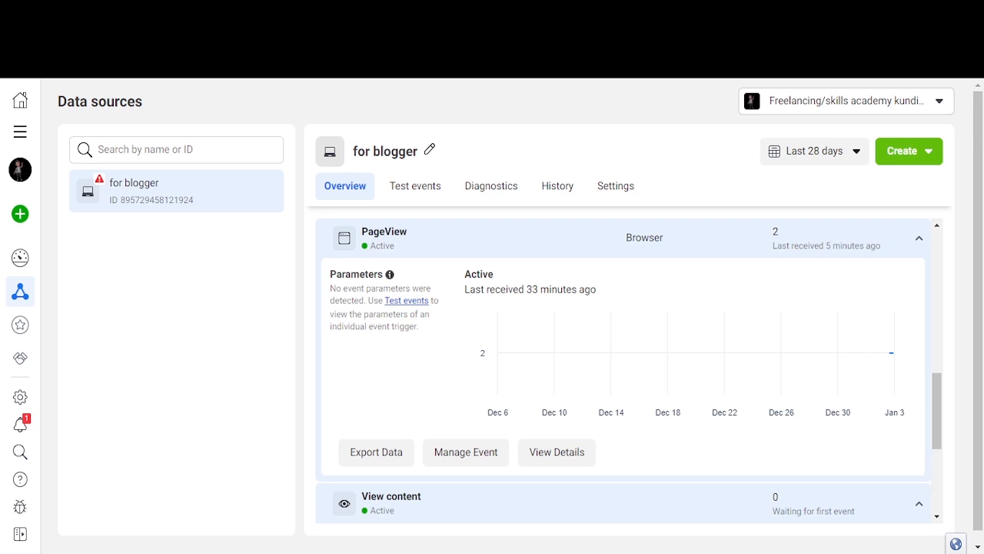
Collapse the View content event in the for blogger pixel's overview
click(492, 503)
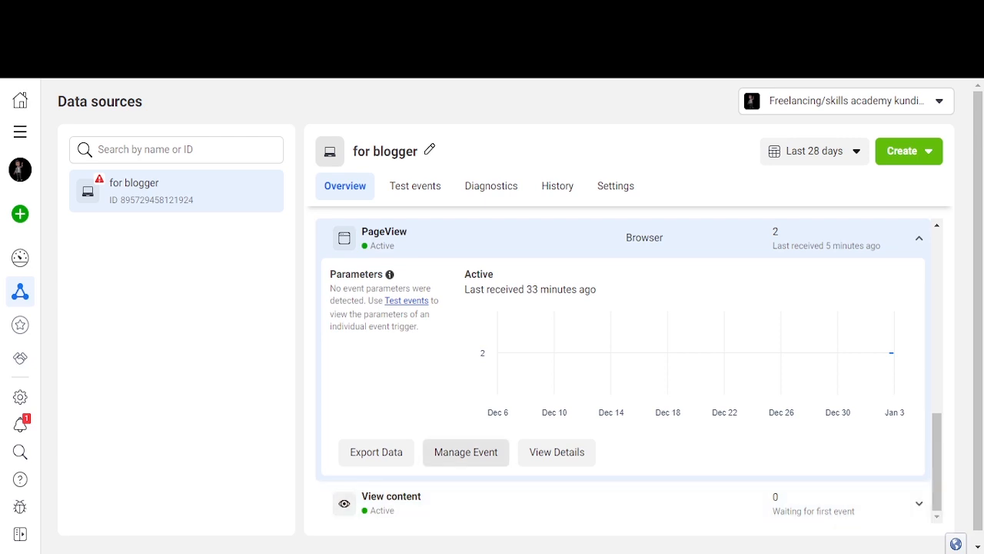
scroll(623, 369, up, 2)
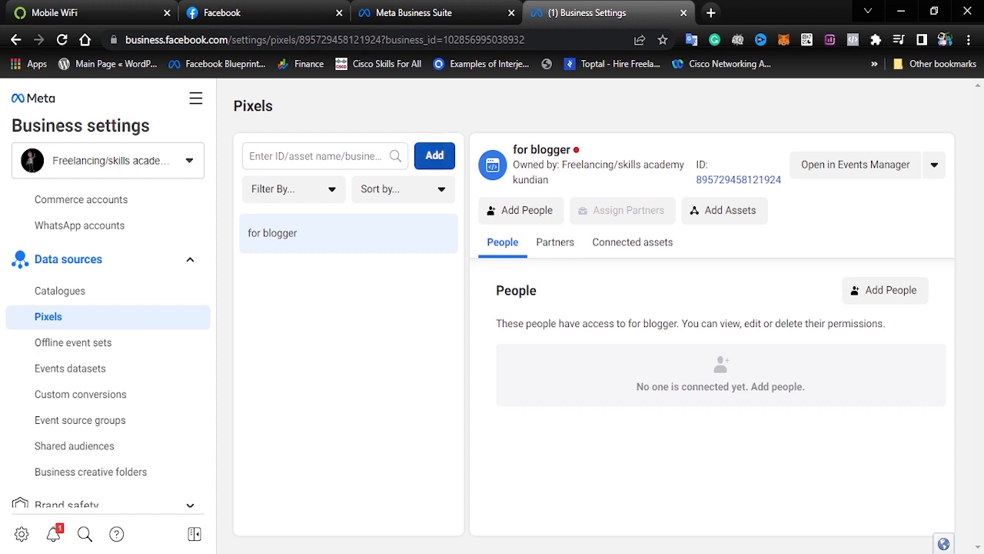
Add a new pixel in Business settings and name it Wordpress
click(434, 155)
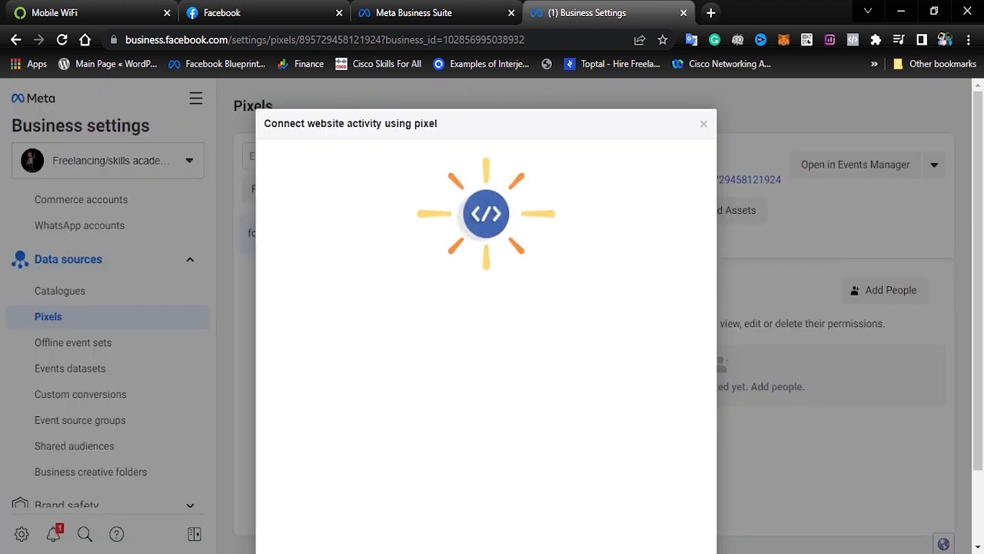
scroll(505, 349, down, 2)
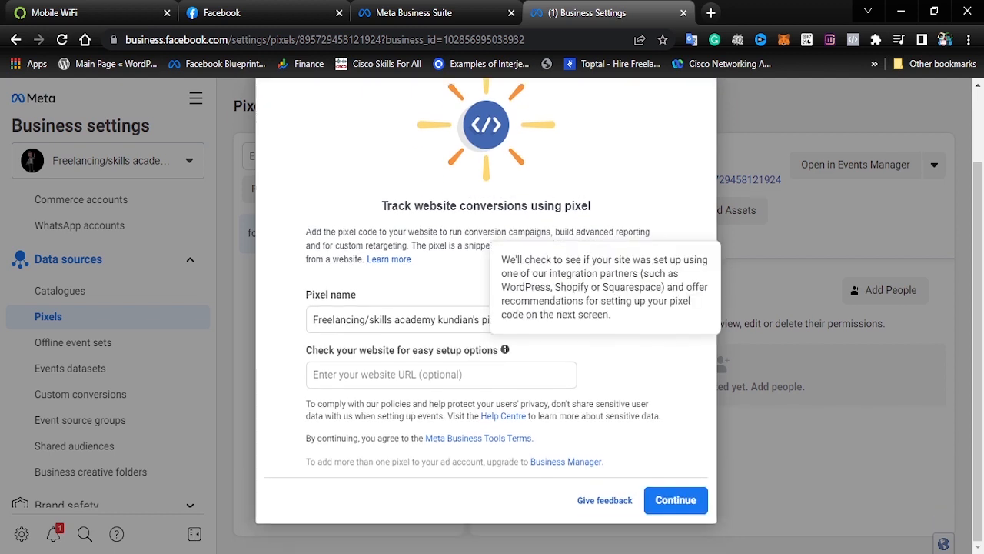
drag(509, 320, 309, 320)
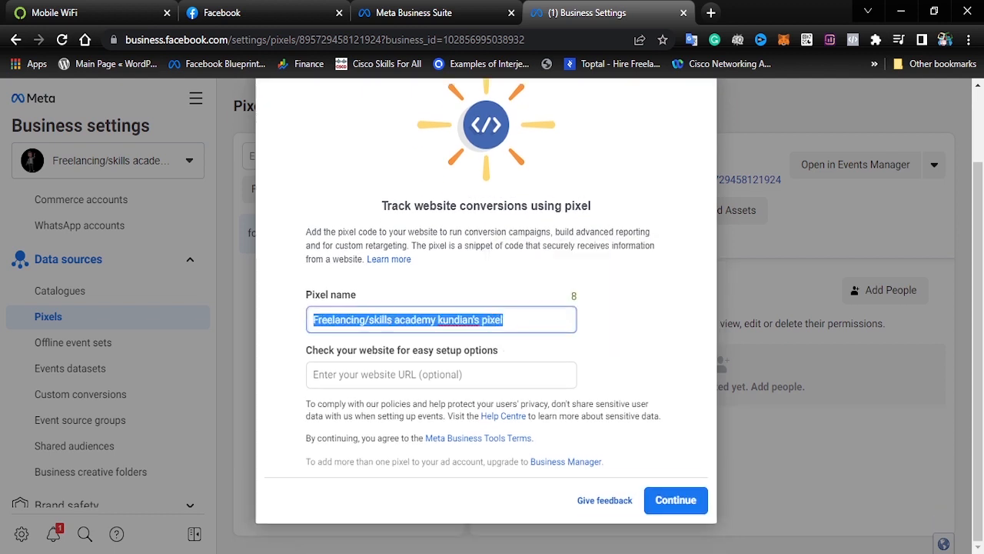
text(Wordpe)
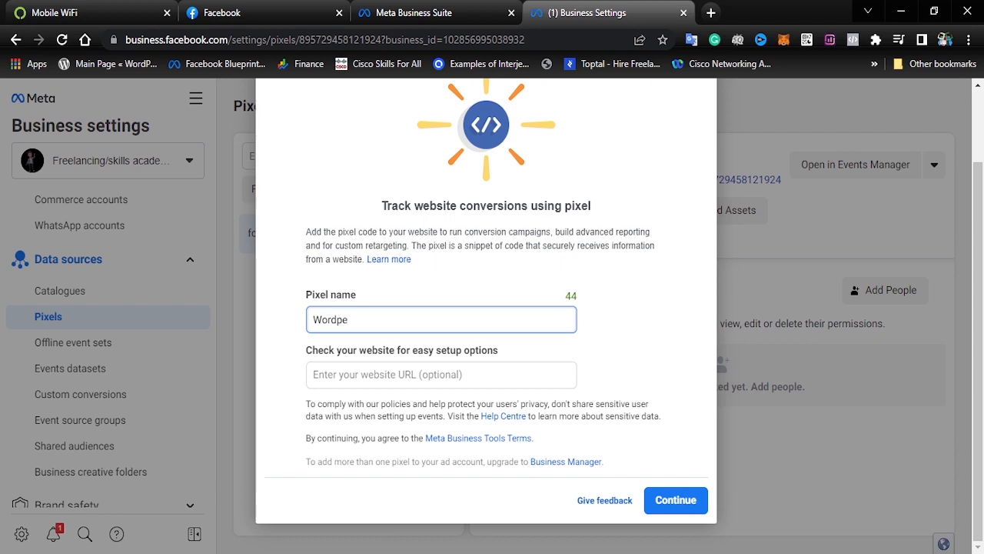
key(BackSpace)
text(ress)
Enter the WordPress site's URL without its trailing slash for the new pixel's setup check, and create the pixel
click(441, 375)
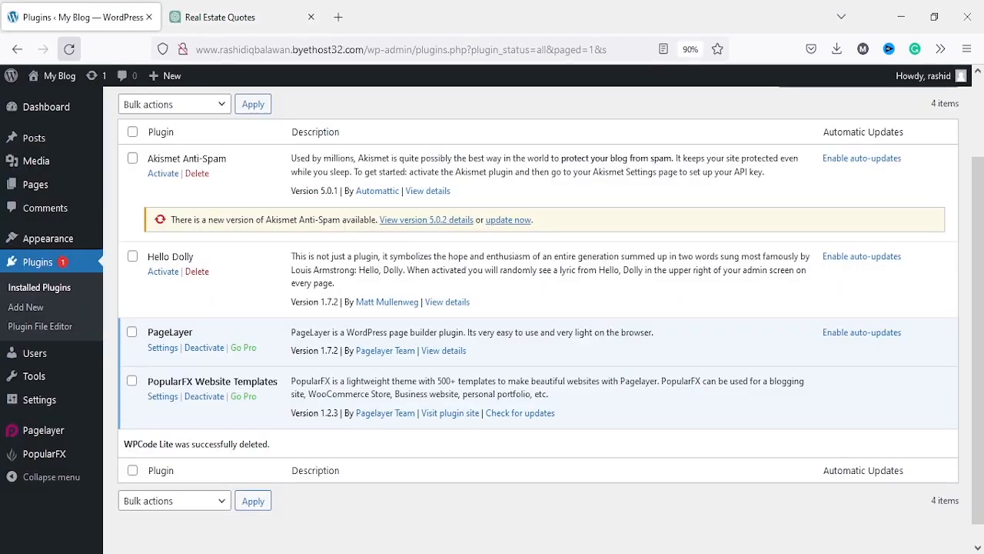
mouse_move(55, 75)
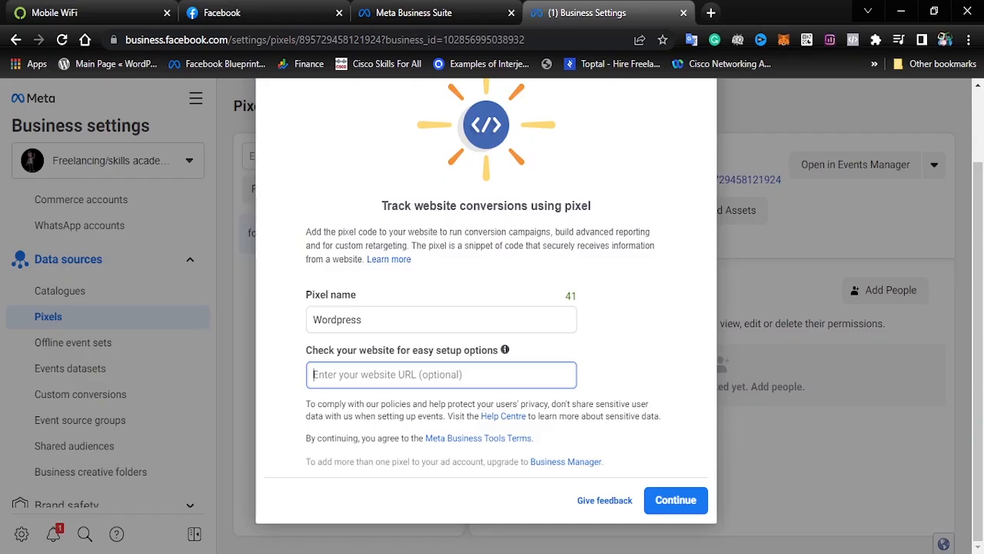
text(http://www.rashidiqbalawan.byethost32.com/)
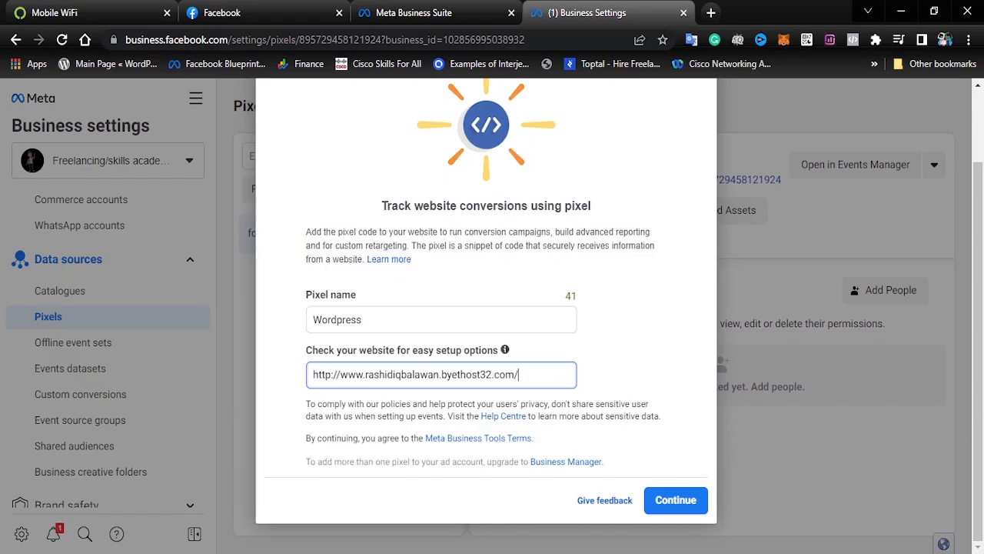
key(BackSpace)
click(676, 499)
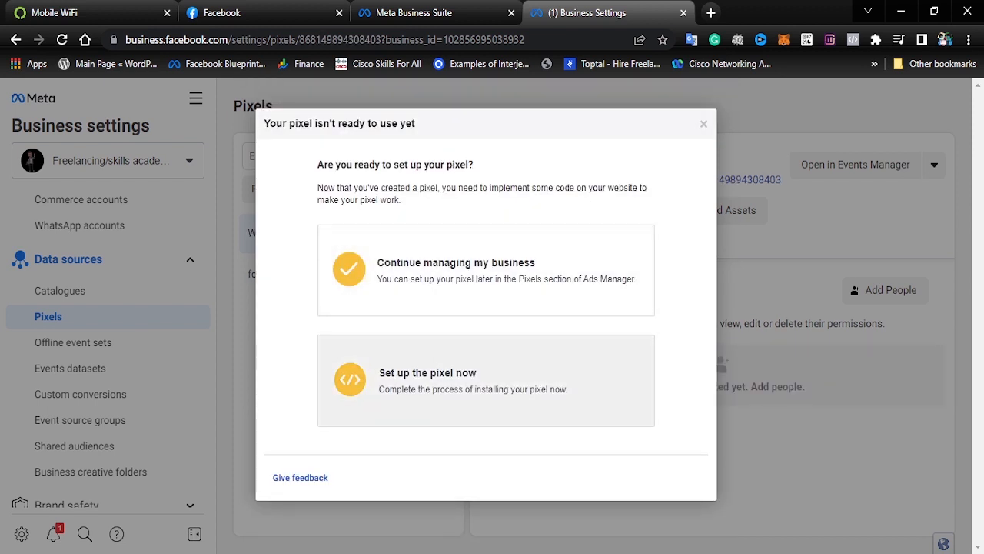
Choose to set up the pixel now by manually adding code to the website, and copy the Meta pixel base code
click(486, 380)
scroll(486, 380, down, 2)
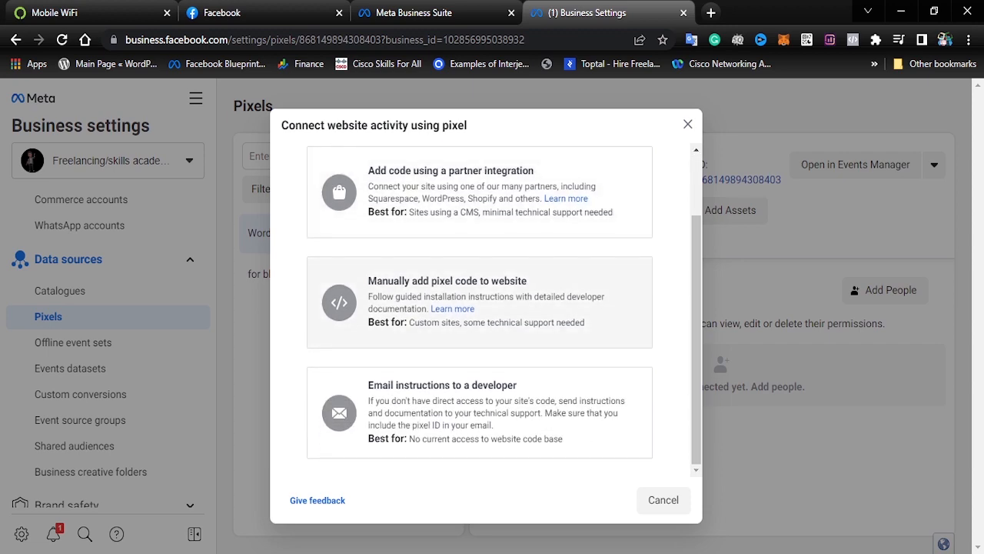
click(480, 314)
scroll(480, 314, down, 3)
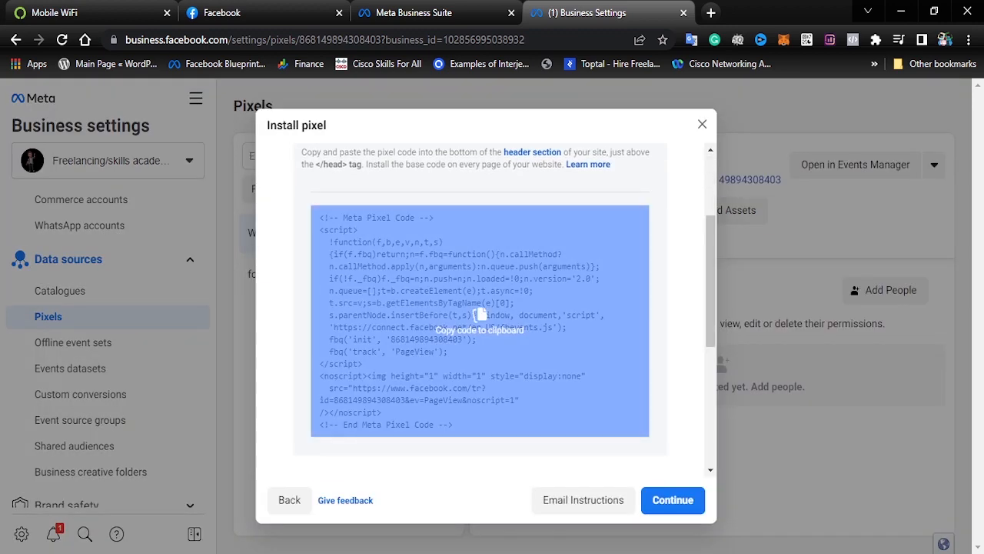
click(480, 315)
Turn on automatic advanced matching for the Wordpress pixel and go to the base code test's website URL
scroll(480, 314, down, 3)
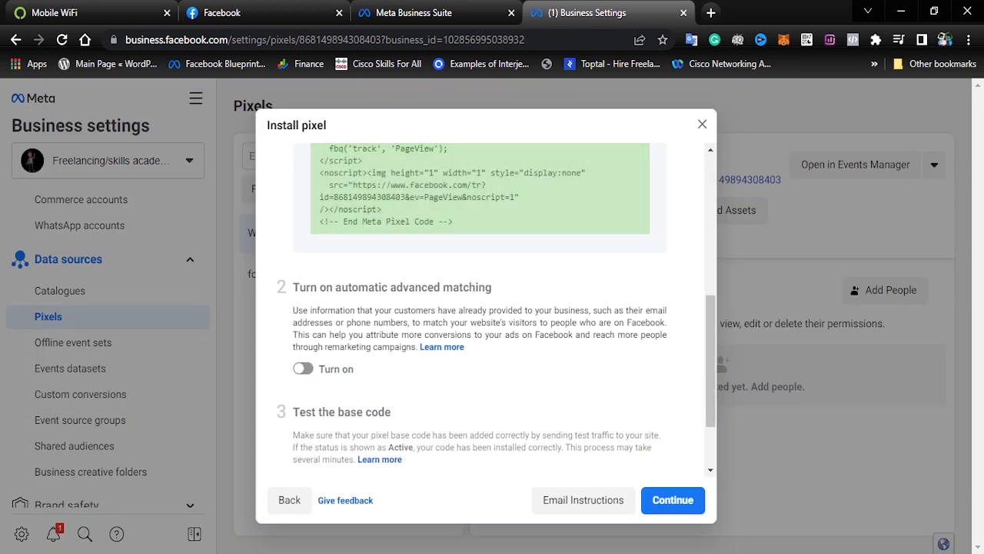
click(303, 369)
scroll(303, 369, down, 4)
click(427, 436)
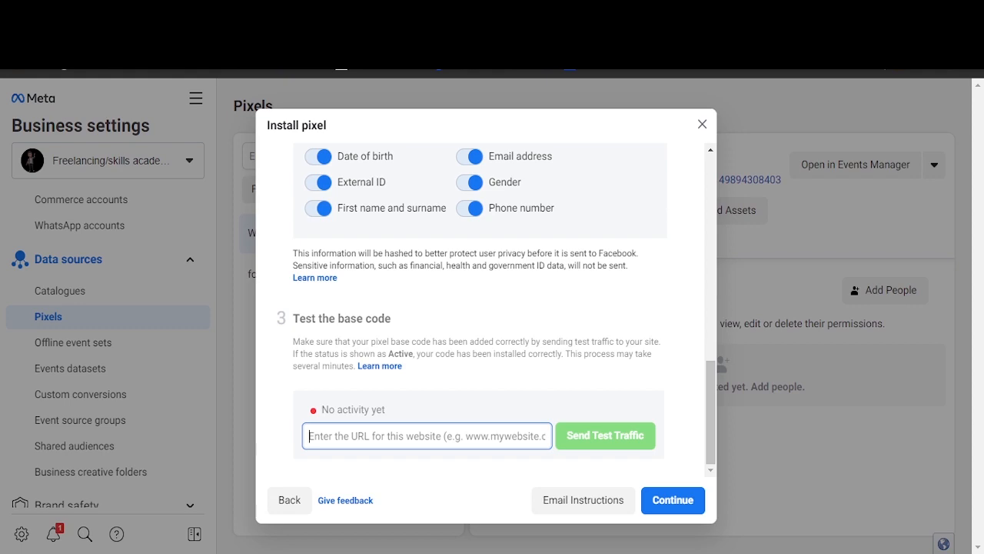
Switch to the WordPress admin's Plugins page and start adding a new plugin
key(ctrl+Tab)
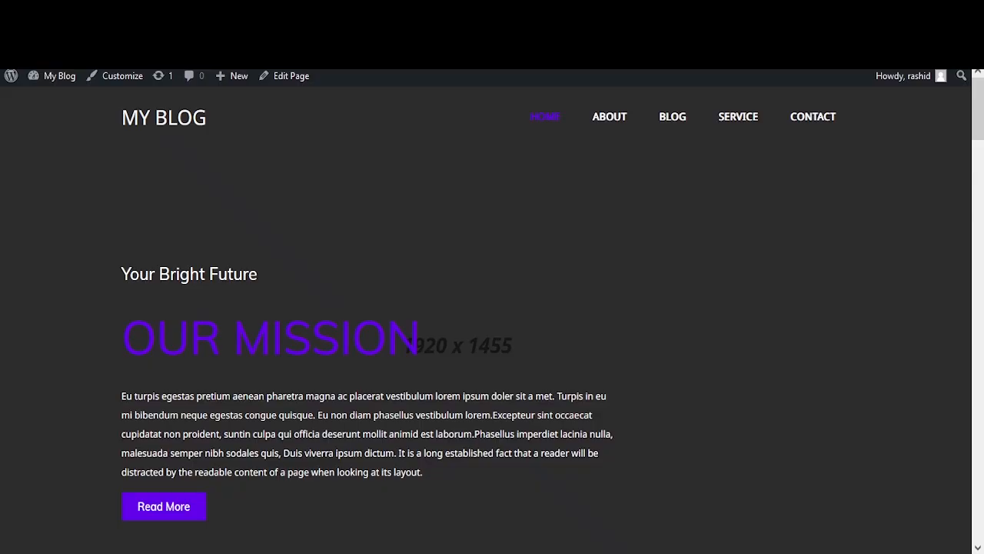
key(ctrl+Tab)
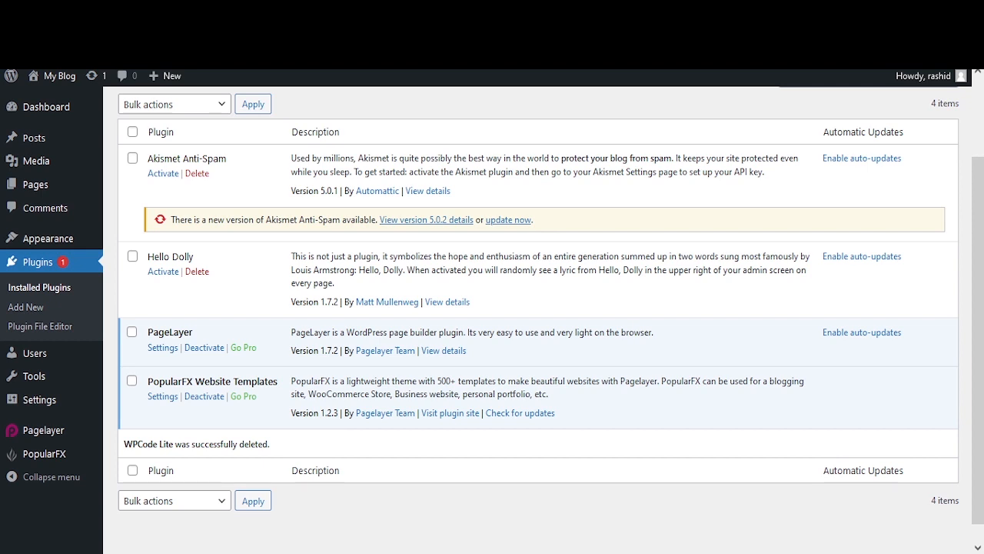
scroll(37, 163, up, 2)
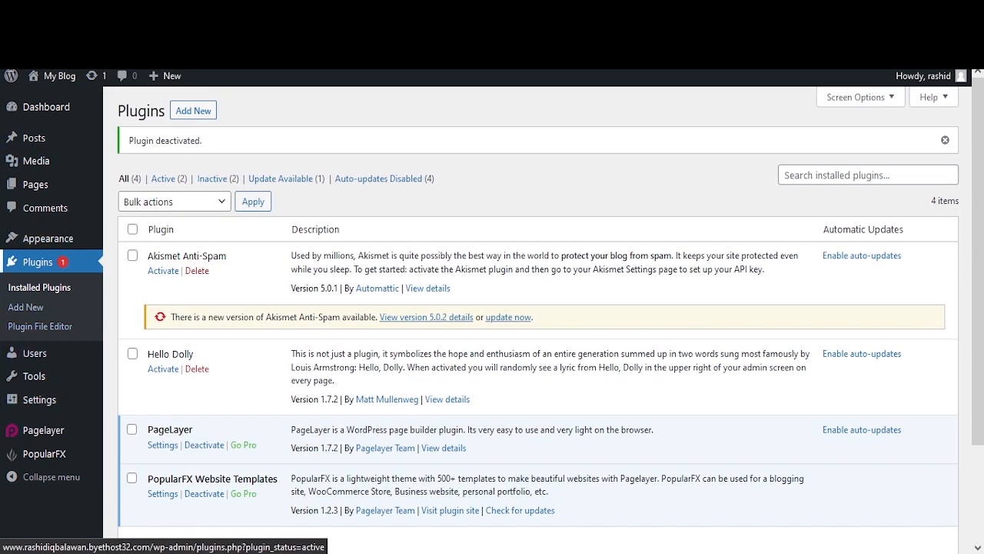
click(193, 111)
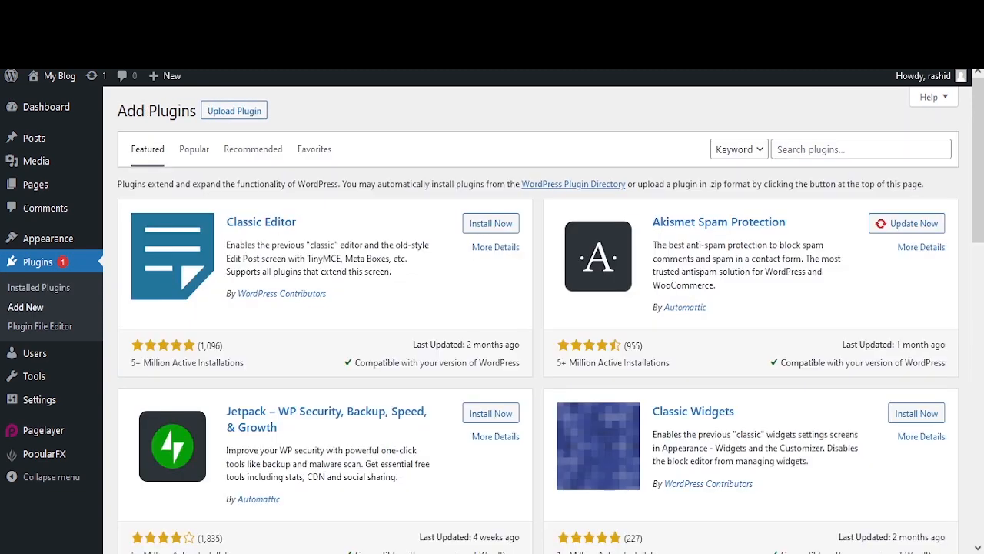
Search for "header and footer" plugins, then install and activate WPCode – Insert Headers and Footers
click(845, 149)
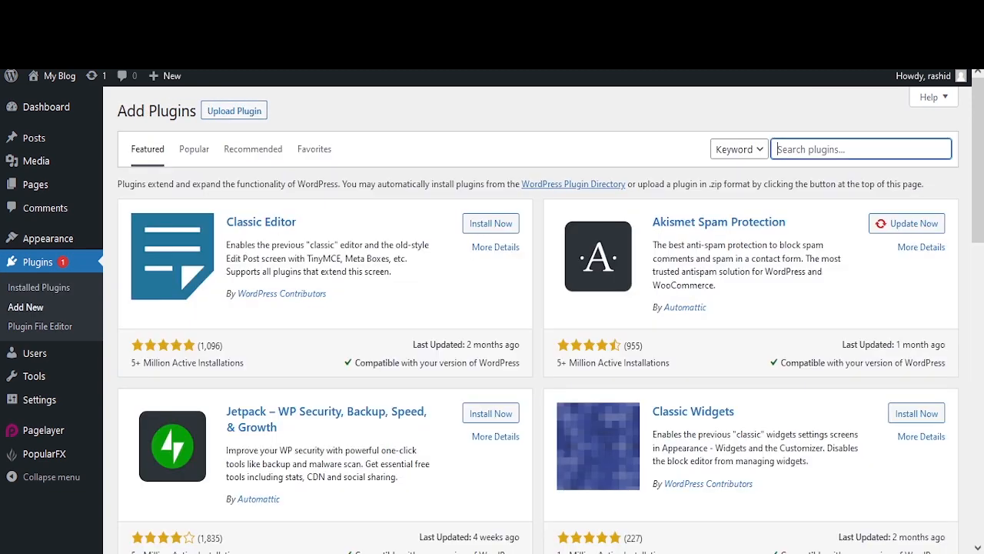
text(header and)
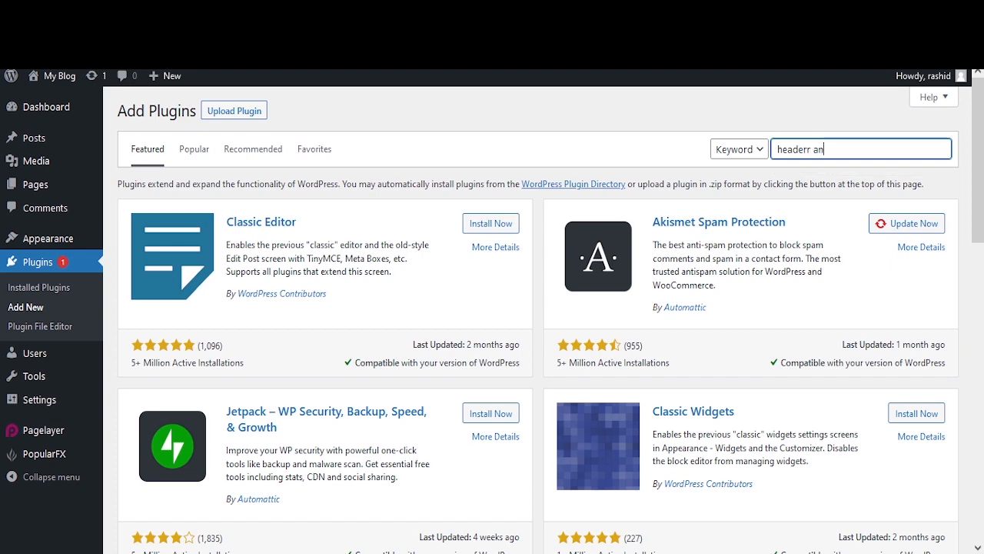
text( footer)
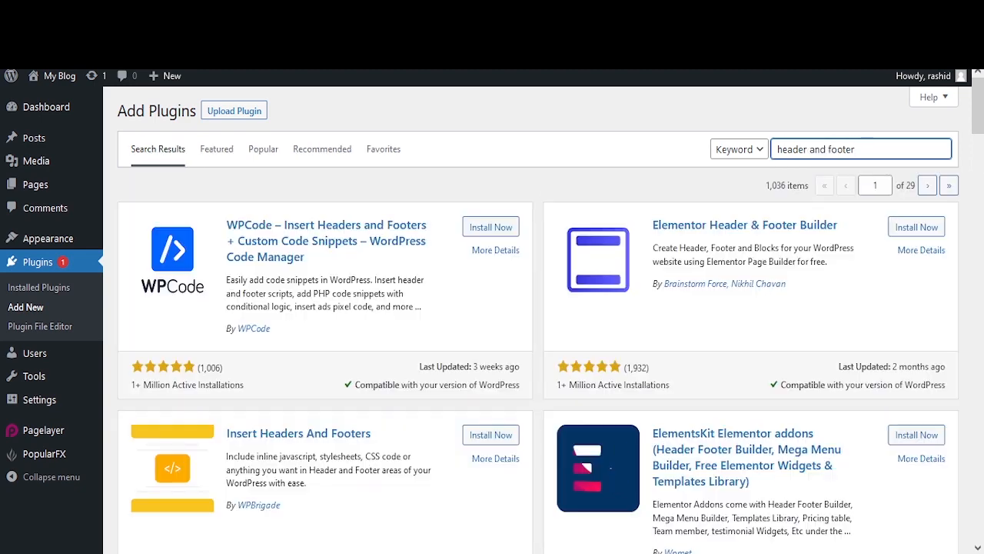
click(491, 227)
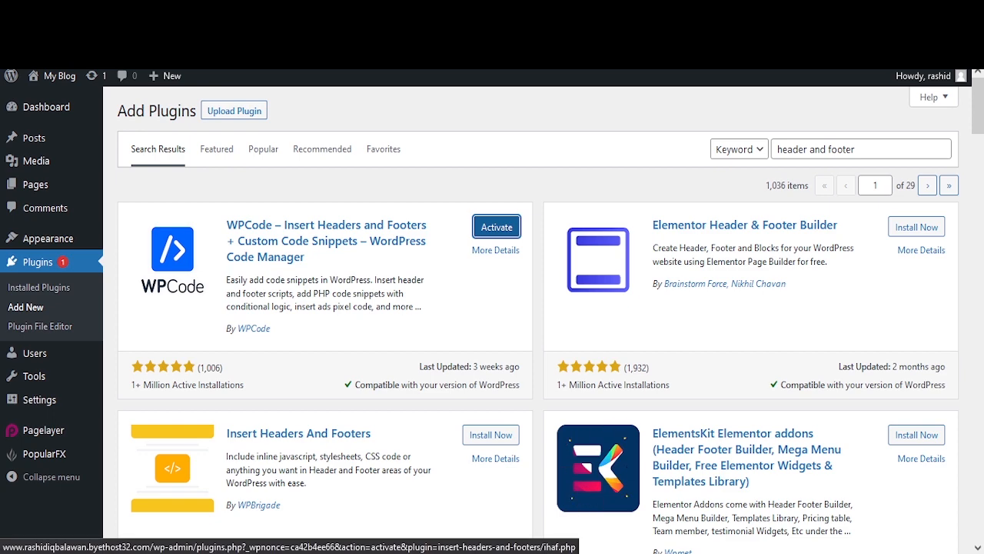
click(497, 227)
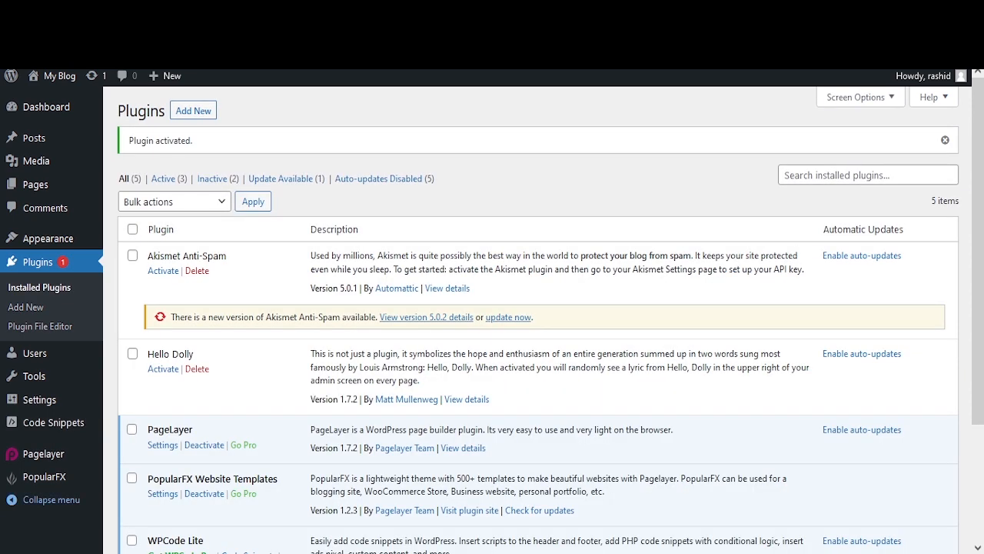
Open WPCode's Header & Footer settings and paste the copied Meta pixel code into the Header section
mouse_move(54, 422)
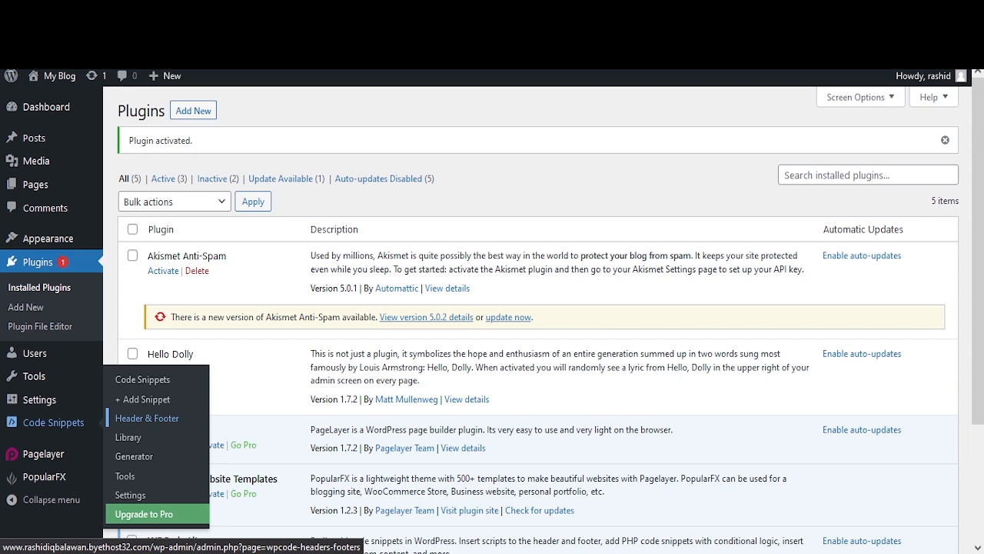
click(146, 418)
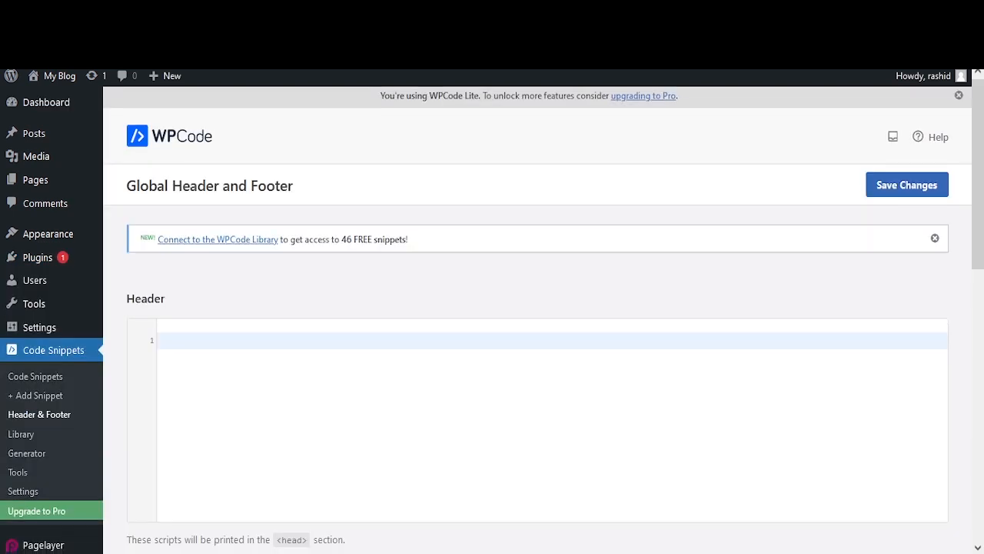
scroll(538, 346, down, 1)
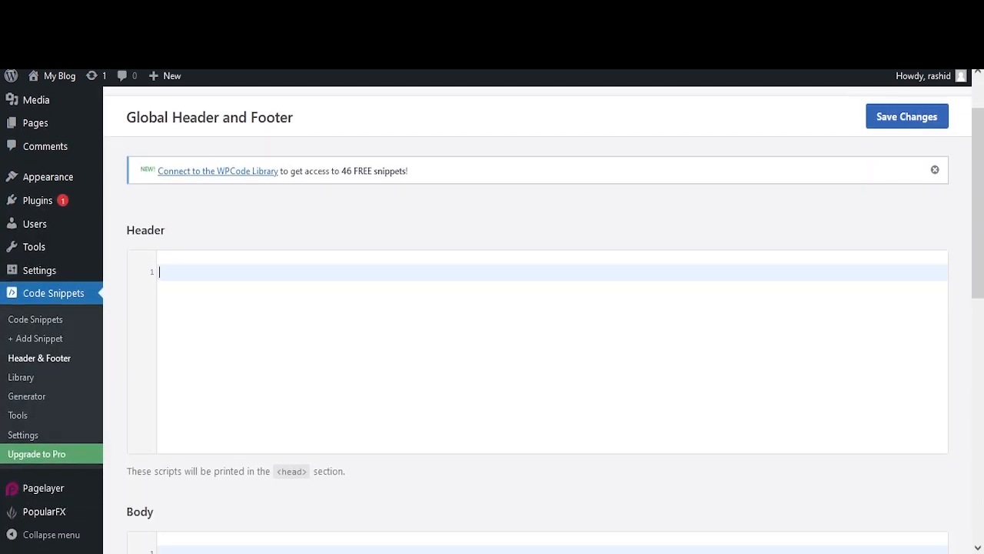
key(ctrl+v)
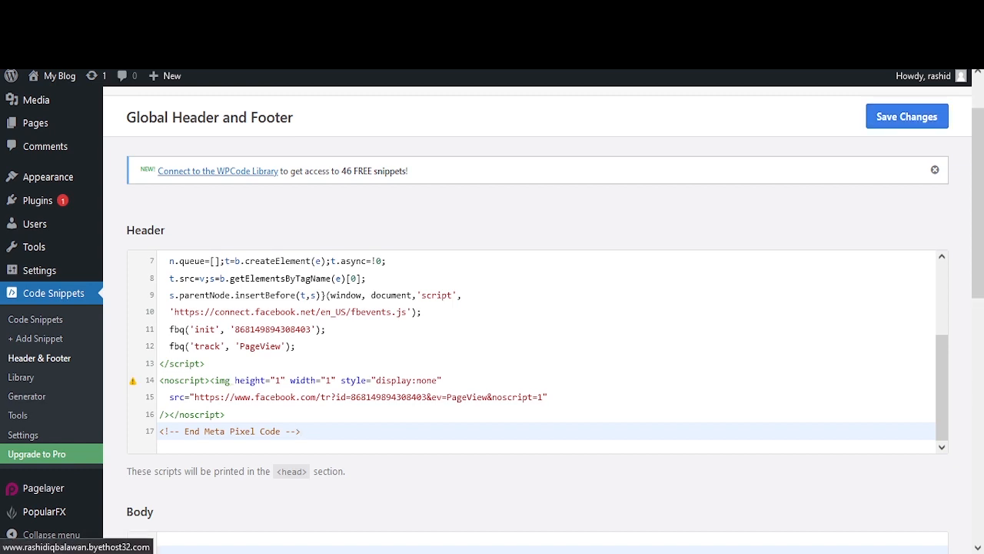
scroll(538, 461, down, 5)
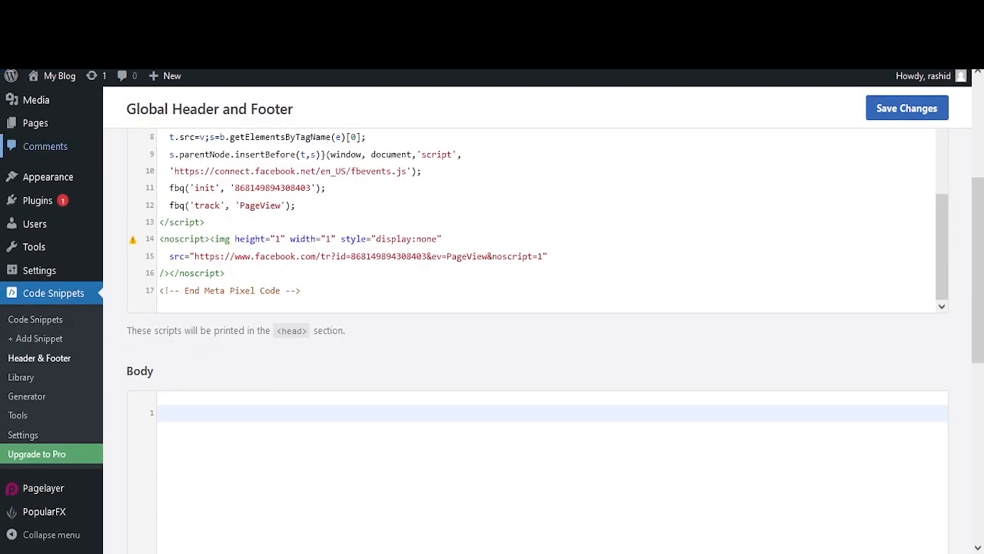
scroll(31, 115, up, 3)
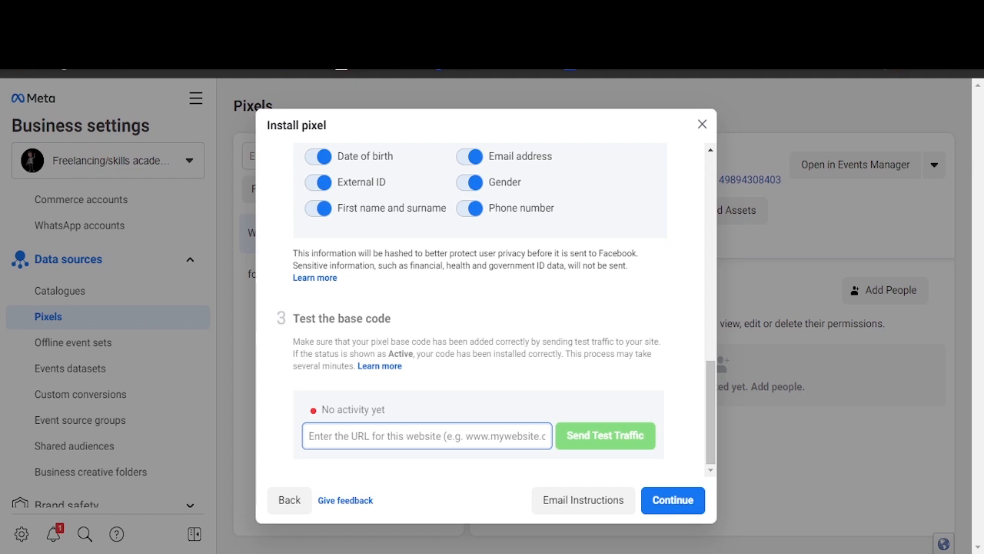
Return to the pixel installation, paste the WordPress site's URL from the clipboard history into the base code test, and send test traffic
key(super+v)
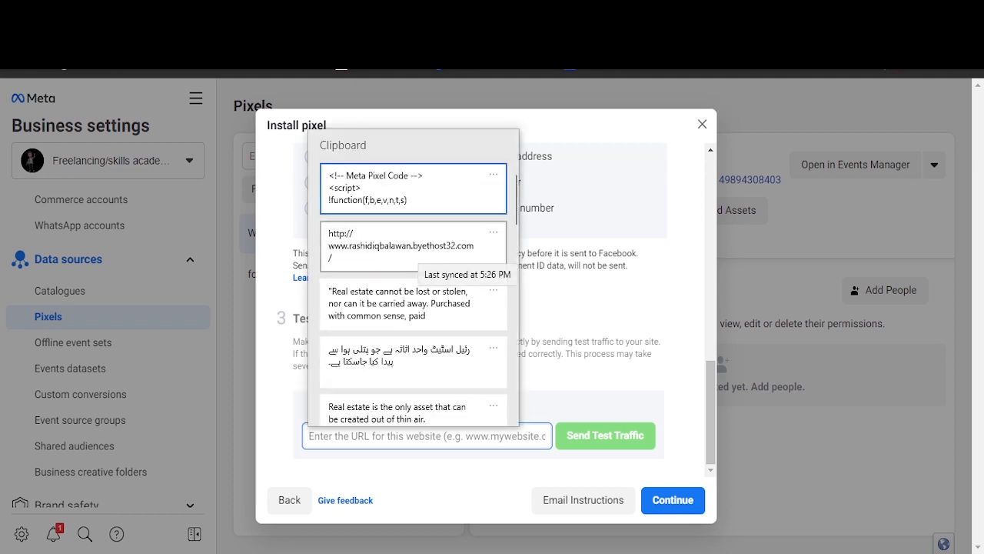
click(412, 246)
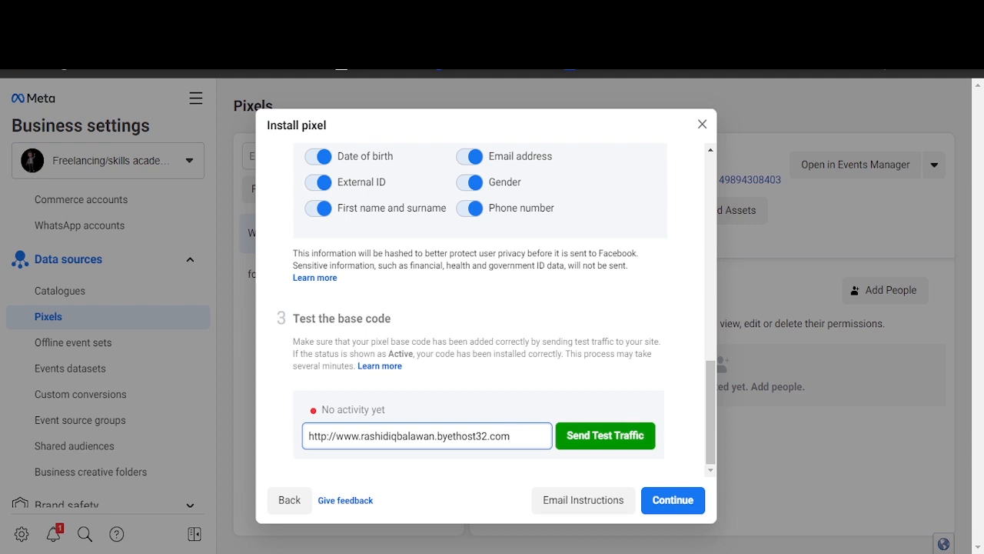
click(605, 436)
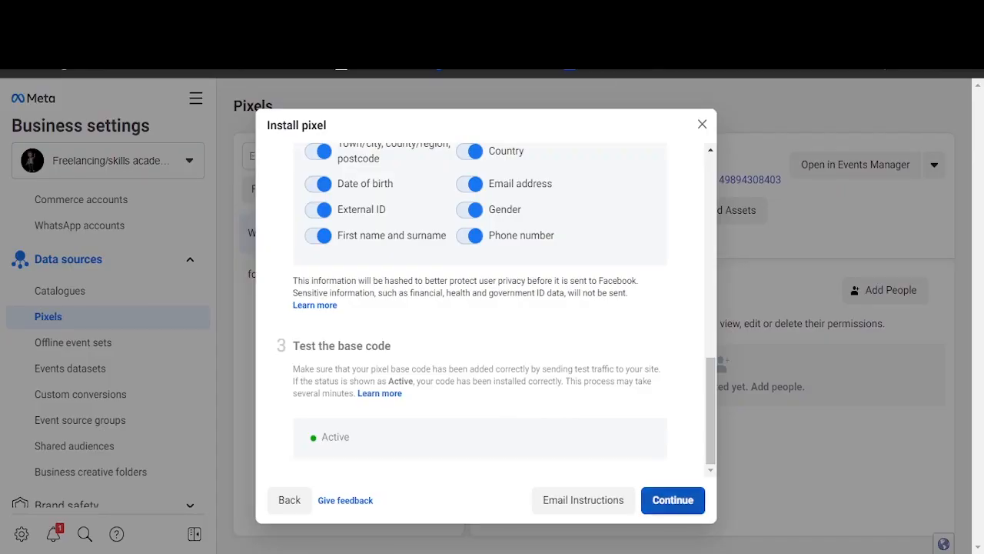
Continue to event setup, choose Facebook's Event Setup Tool, and open the WordPress site's URL with it
click(673, 500)
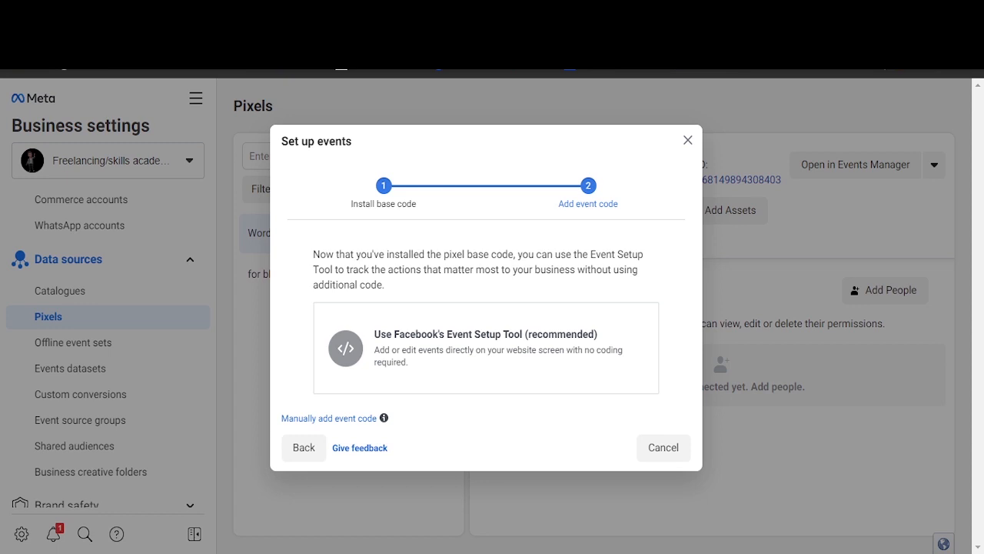
click(486, 348)
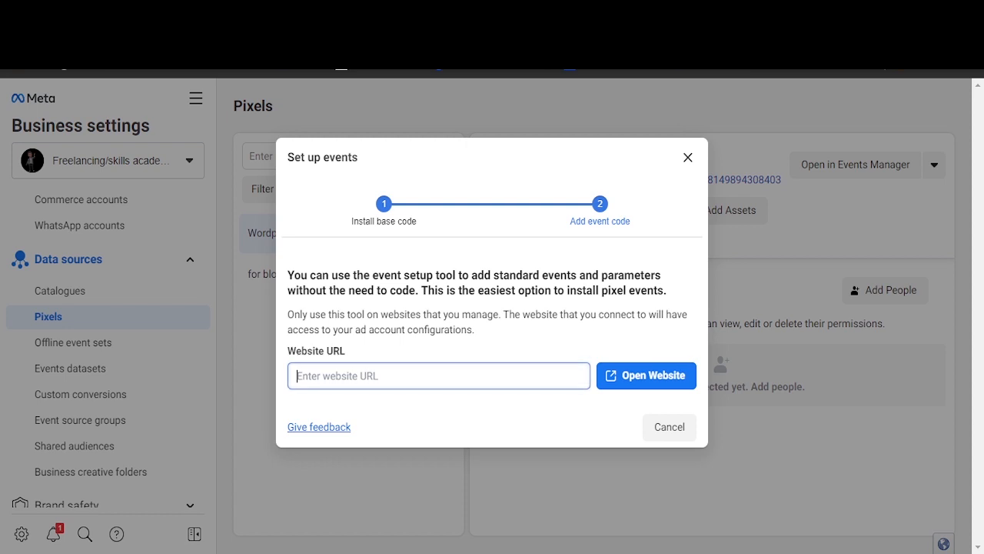
key(super+v)
click(390, 187)
click(646, 376)
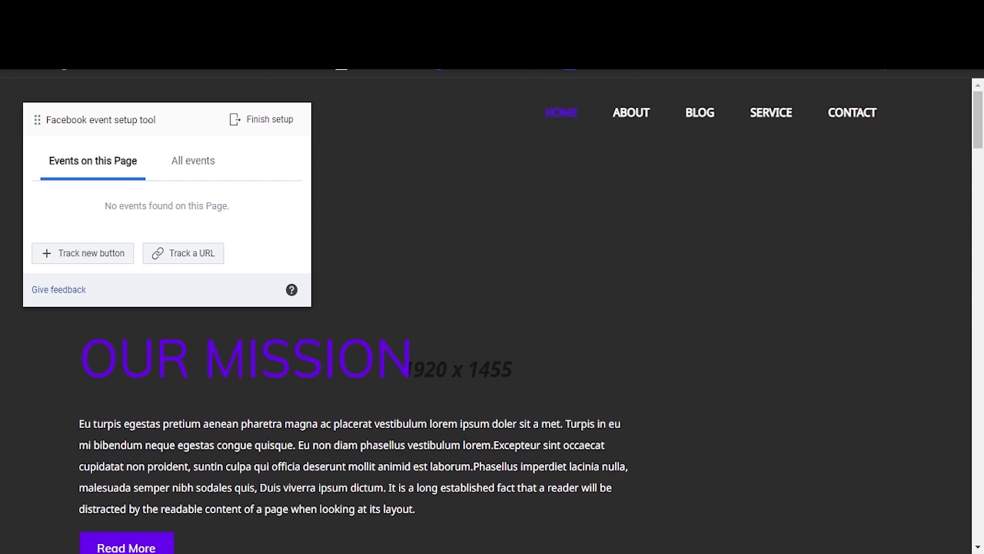
Track the site's SERVICE menu button as a View content event and confirm the event
scroll(492, 308, down, 4)
scroll(492, 308, up, 4)
click(83, 253)
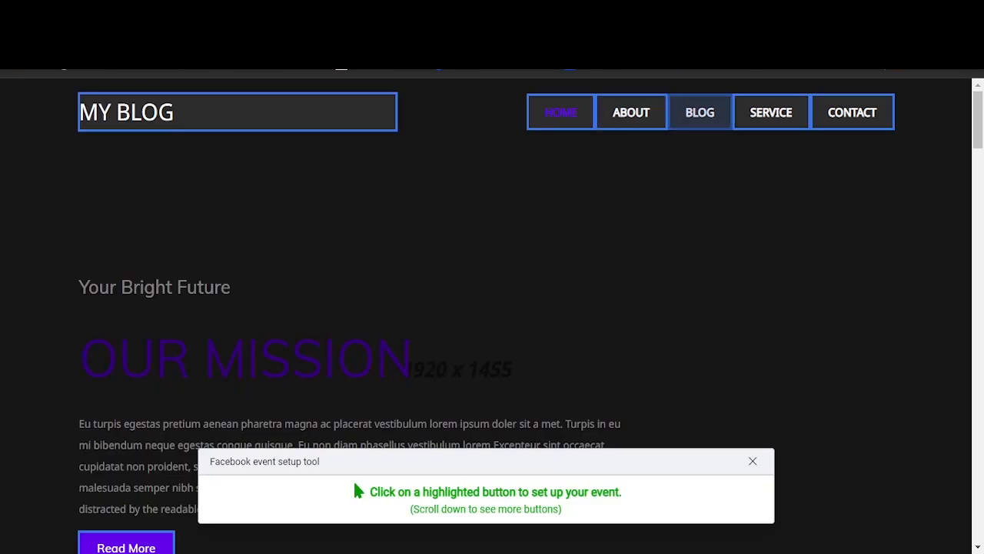
click(771, 112)
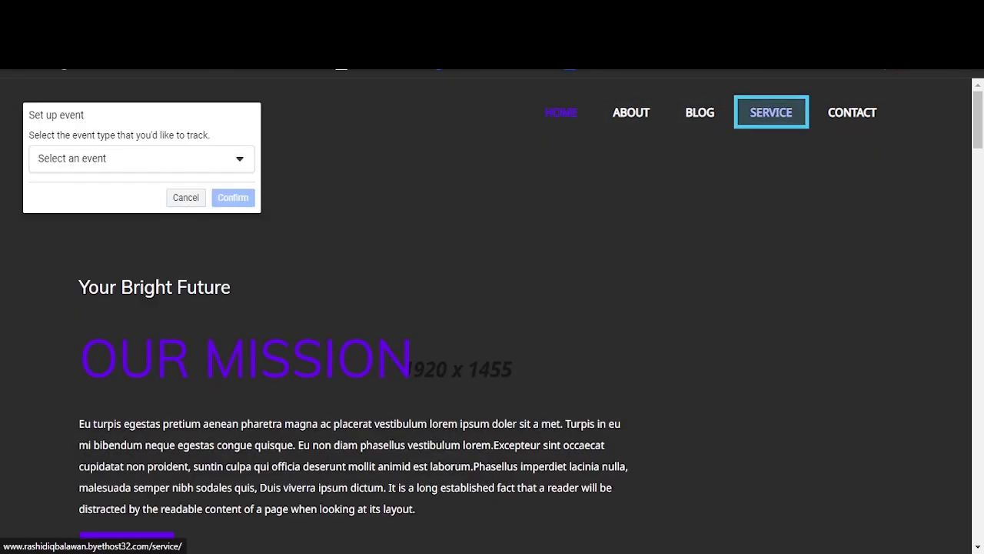
click(142, 157)
scroll(108, 246, down, 3)
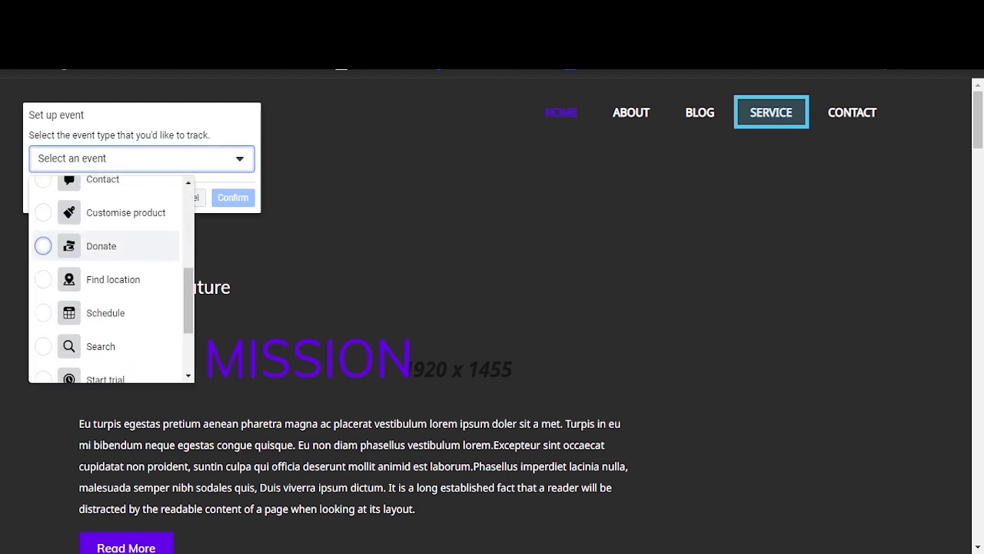
scroll(108, 312, down, 2)
click(113, 364)
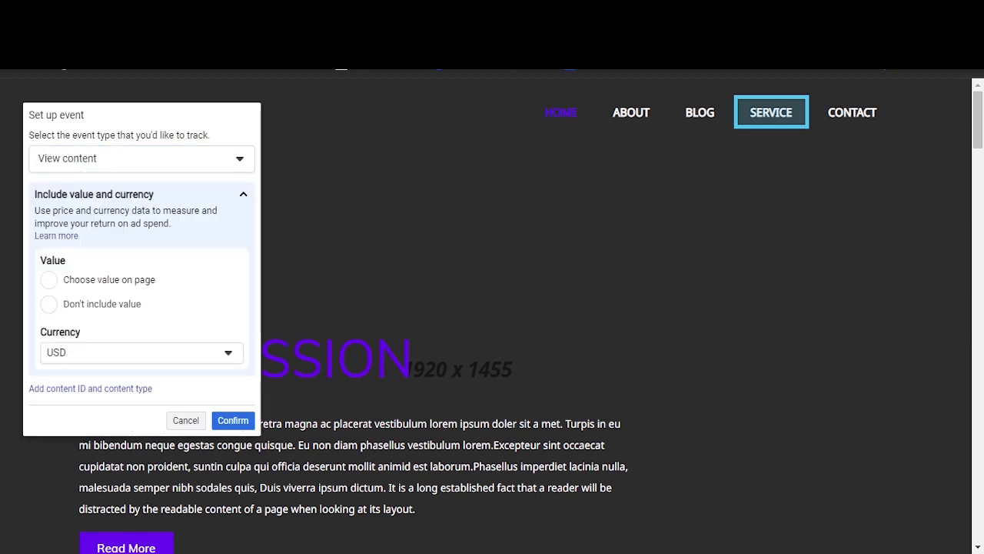
click(233, 418)
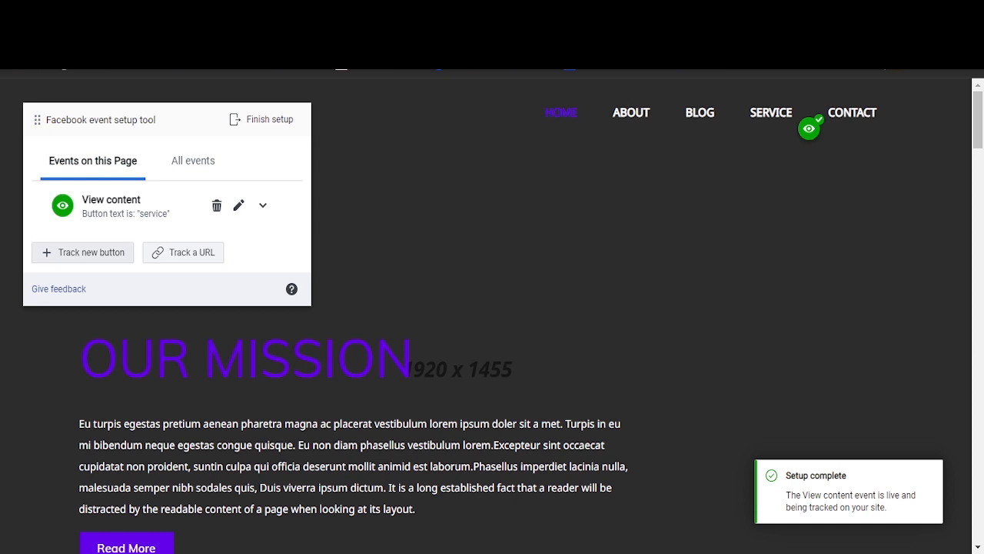
Track the CONTACT menu button as a Subscribe event and confirm the event
click(83, 252)
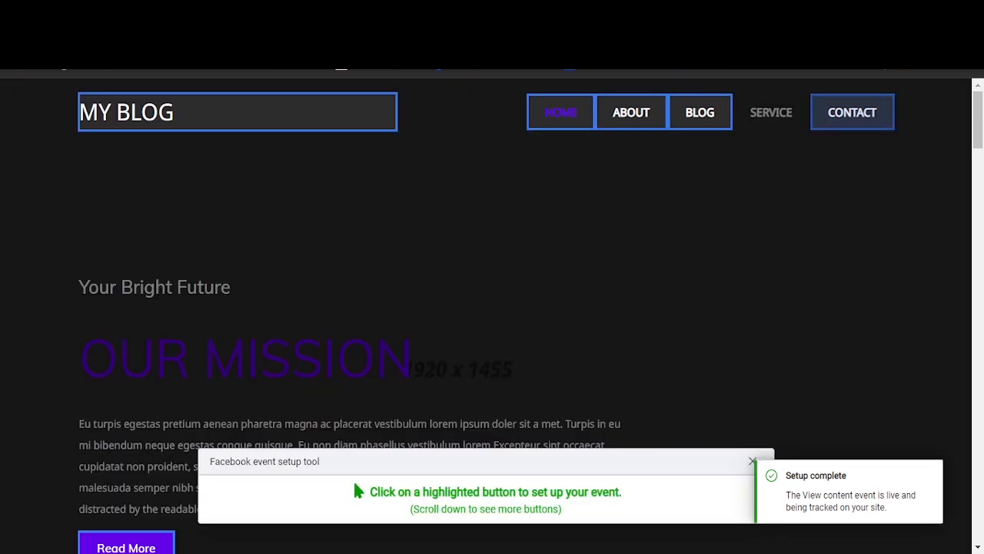
click(852, 112)
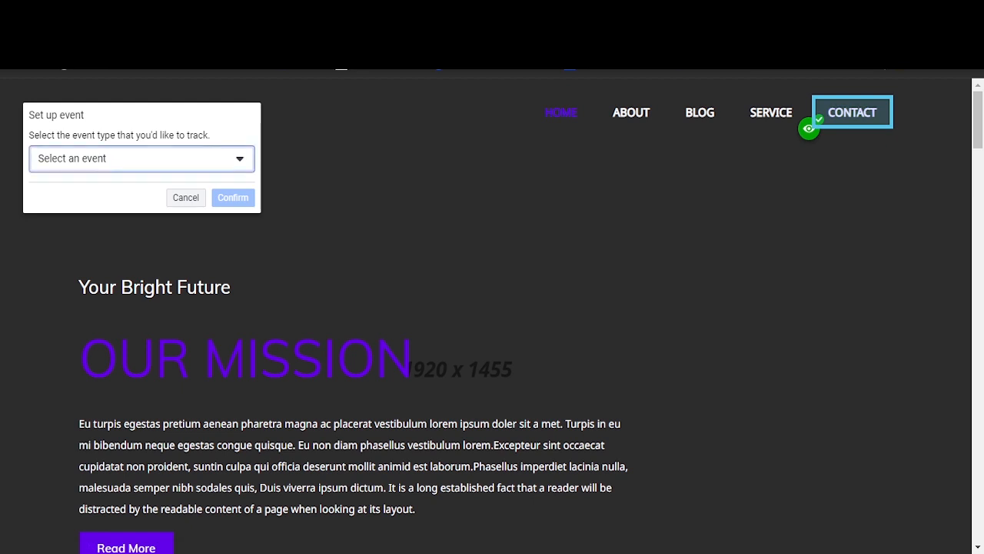
click(142, 158)
scroll(111, 307, down, 4)
click(69, 350)
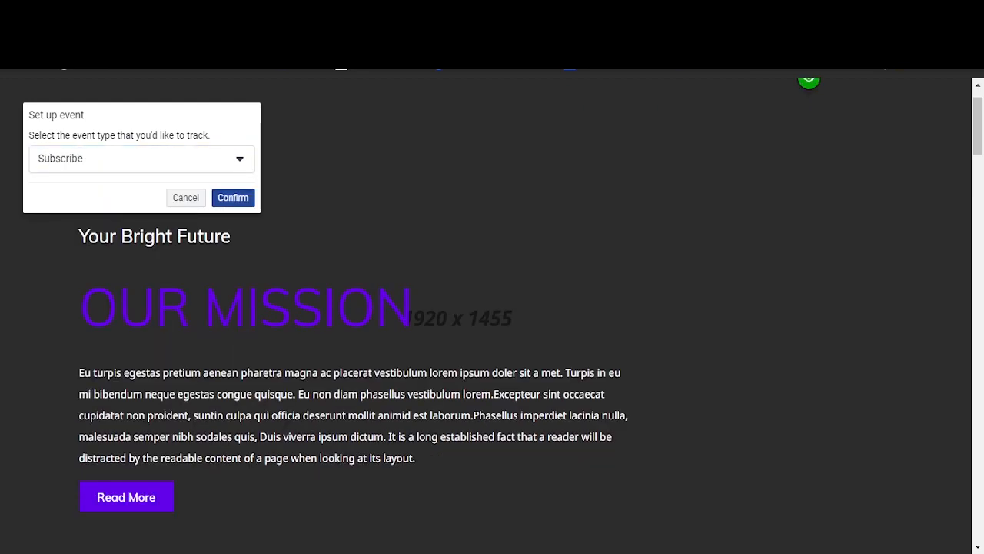
click(233, 198)
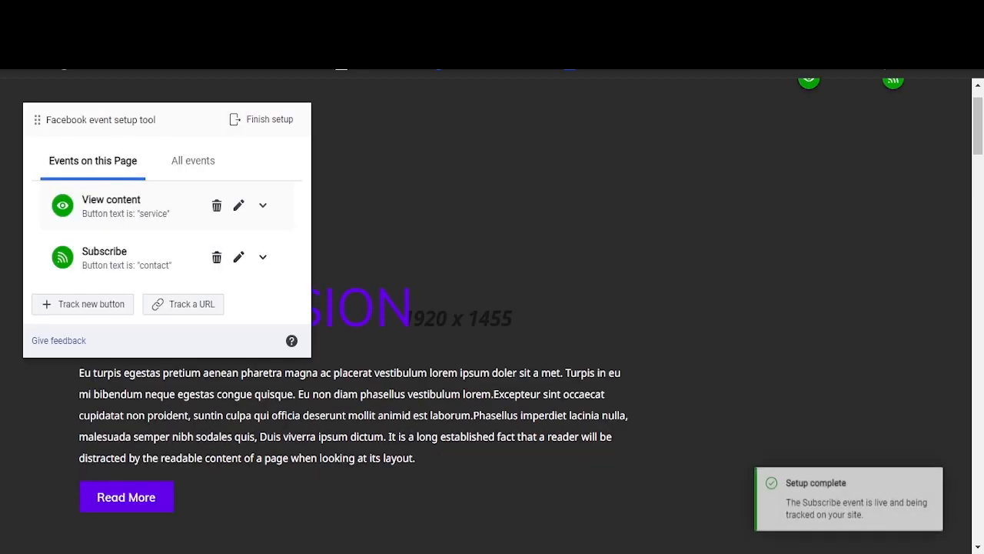
Track the ABOUT menu button as a View content event and confirm it
scroll(384, 289, up, 1)
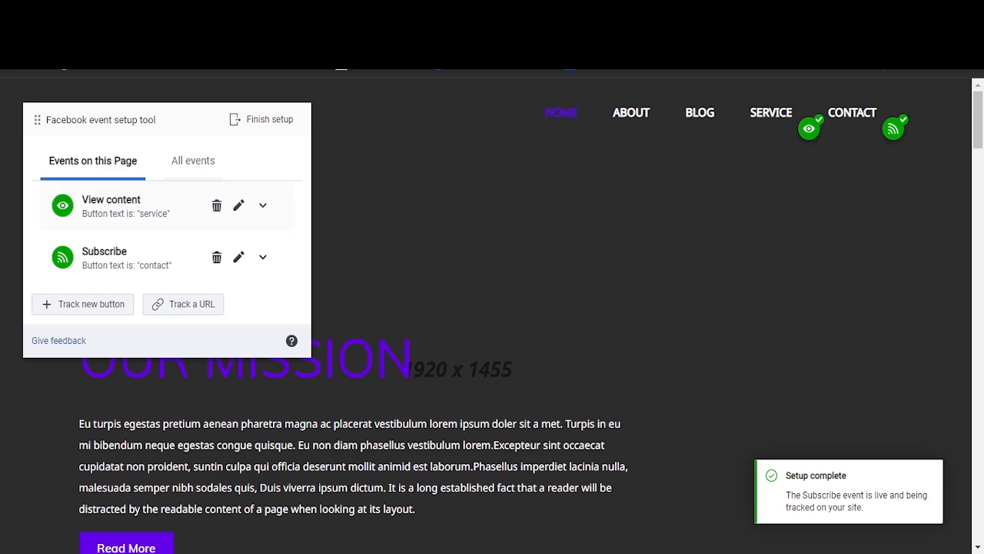
click(83, 303)
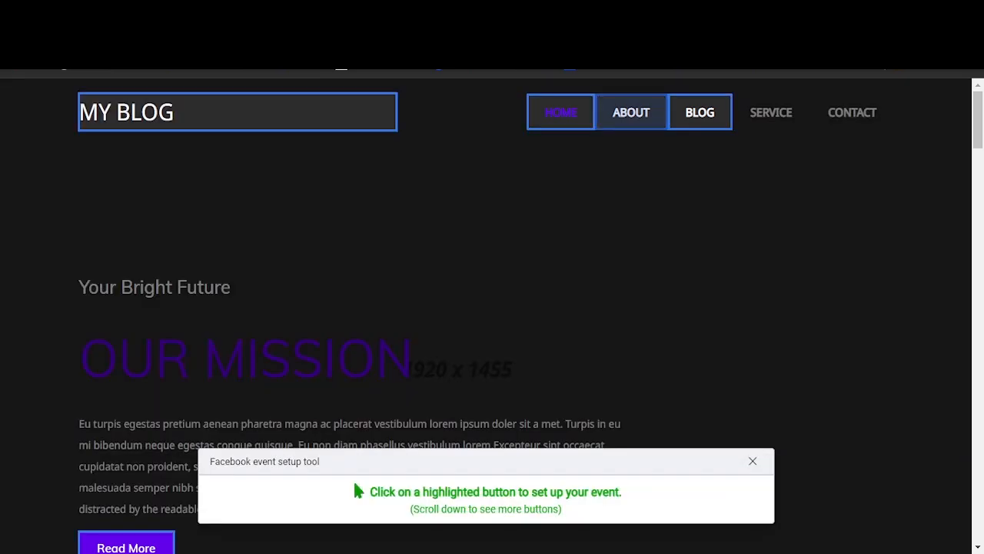
click(631, 112)
click(141, 158)
scroll(113, 252, down, 7)
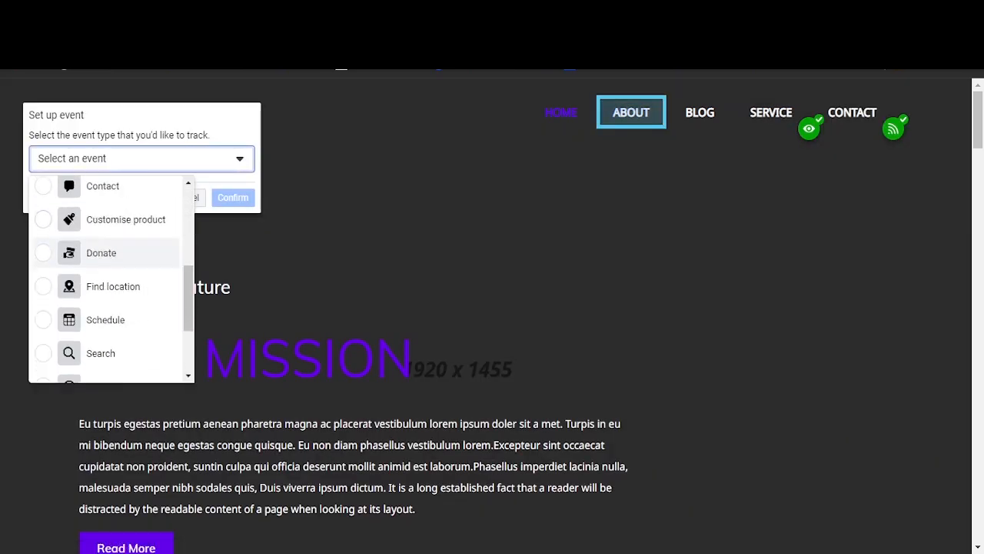
scroll(113, 365, down, 4)
click(93, 365)
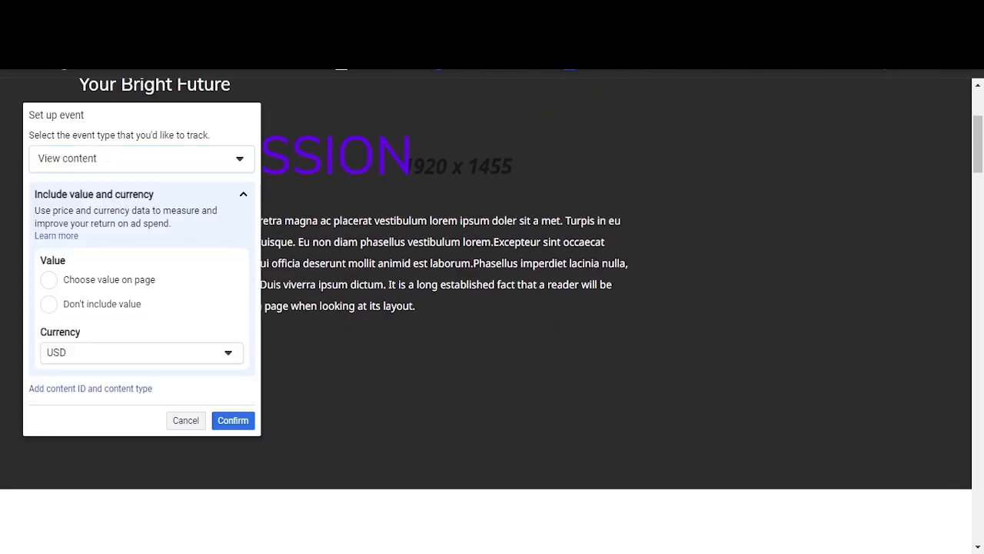
click(142, 280)
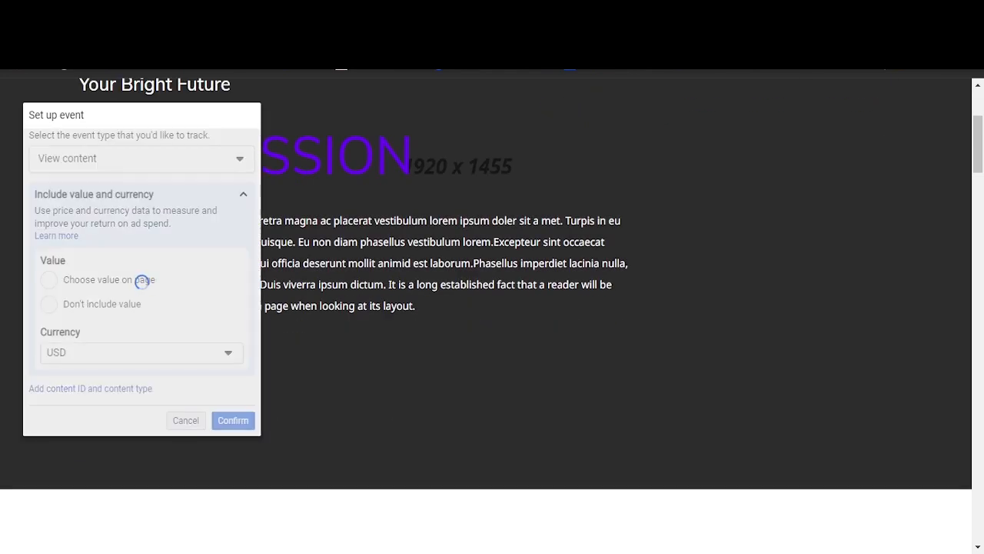
Move the event setup window clear of the Read More button, and track that button as a View content event
scroll(492, 316, up, 3)
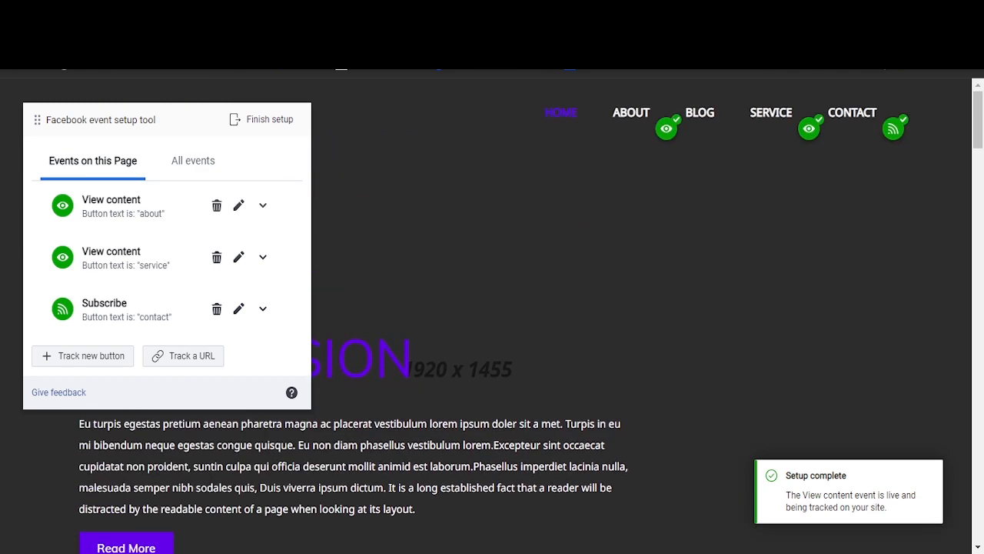
scroll(492, 316, down, 4)
scroll(492, 315, up, 3)
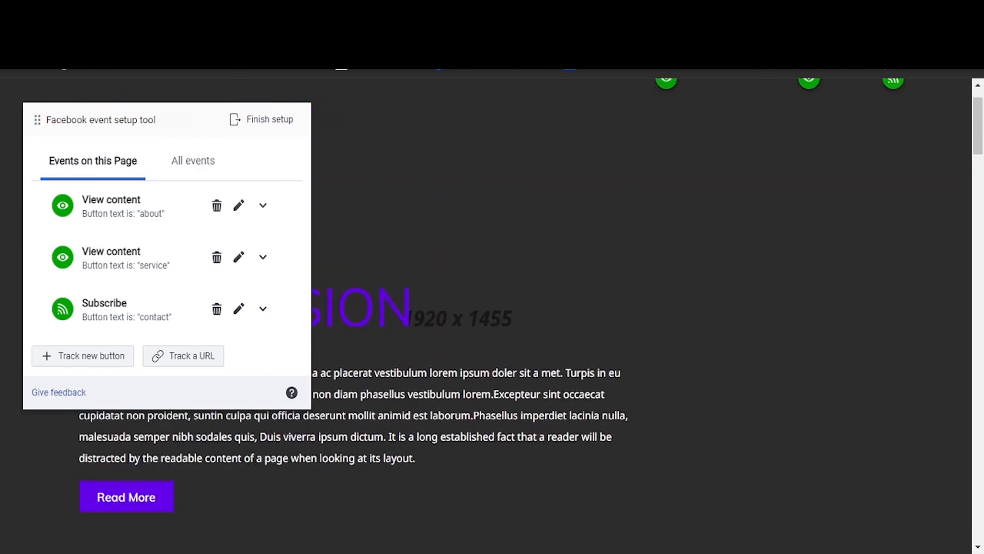
drag(57, 119, 672, 99)
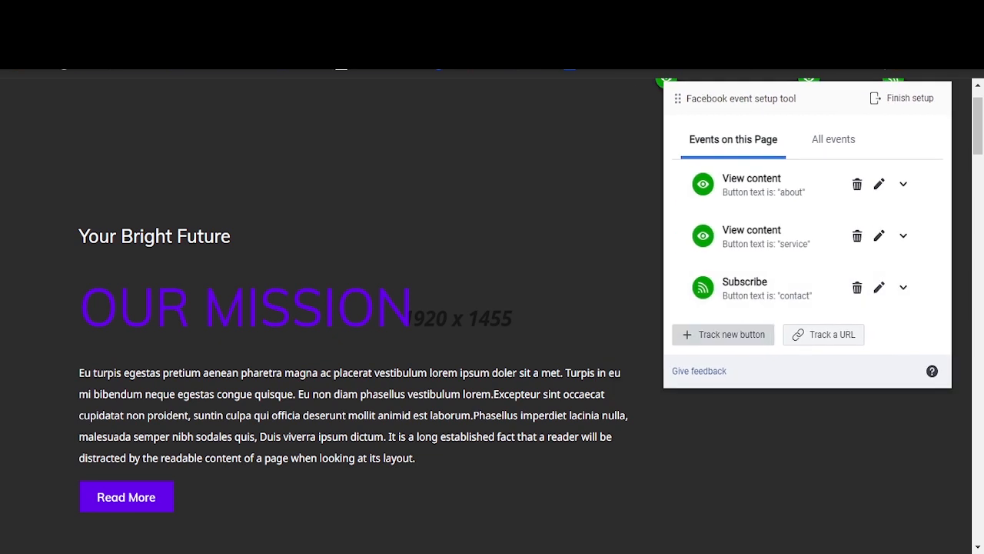
click(738, 395)
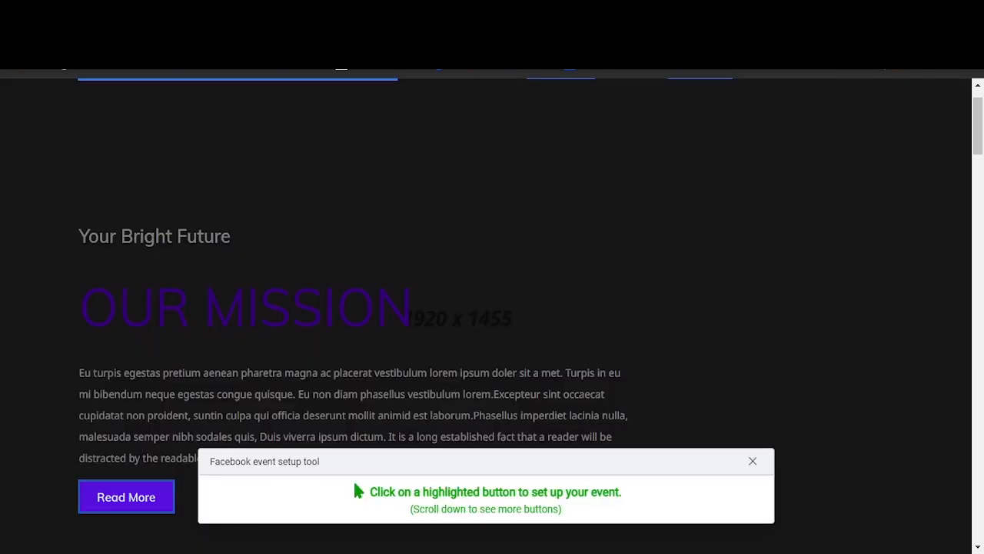
click(126, 496)
click(769, 138)
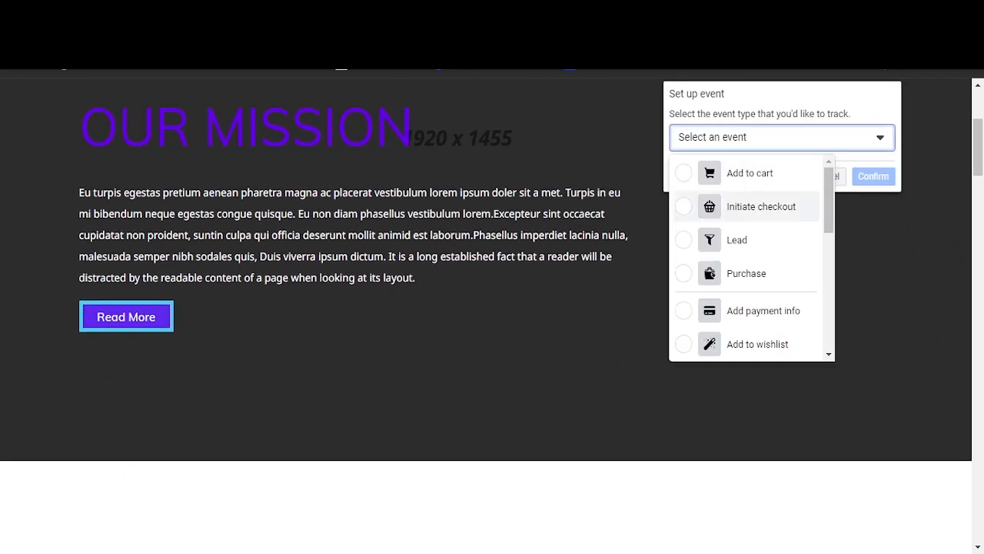
scroll(755, 312, down, 5)
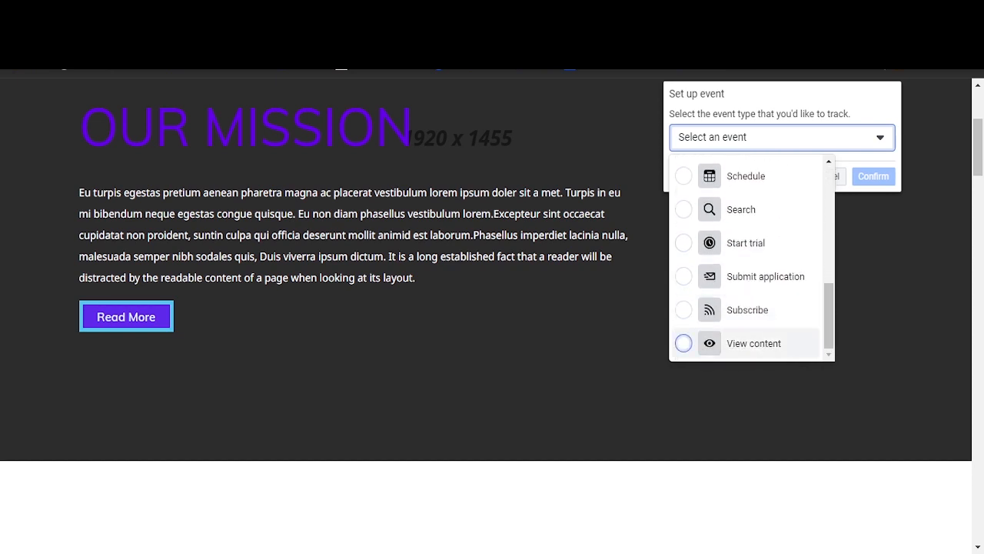
click(749, 343)
click(873, 399)
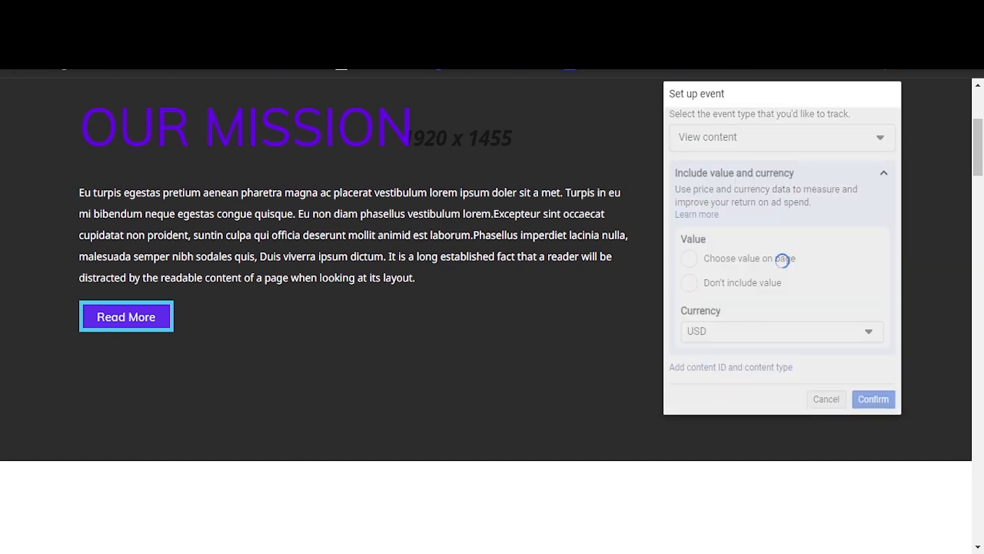
Move the event setup window away from the site's navigation menu and open the Contact page
drag(741, 98, 166, 95)
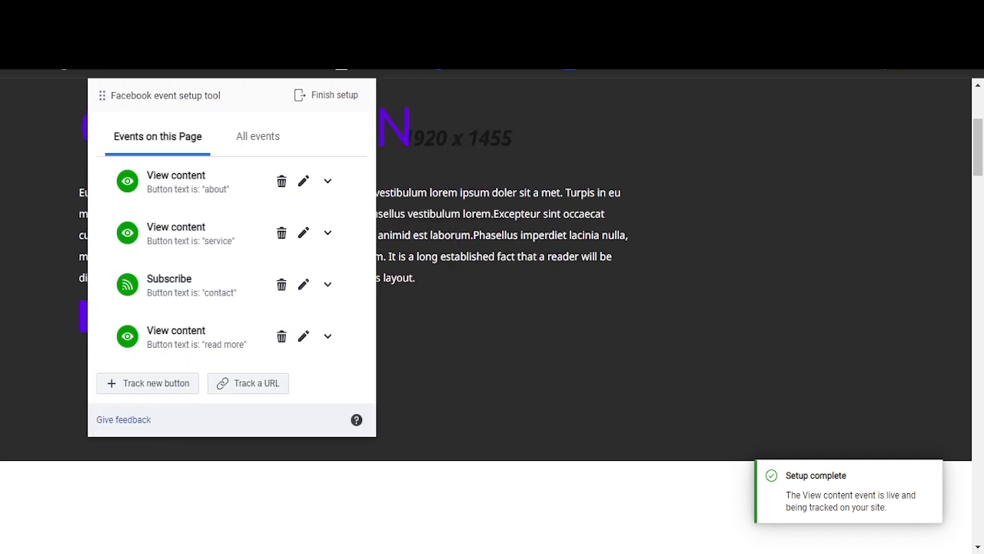
scroll(165, 95, up, 3)
click(852, 113)
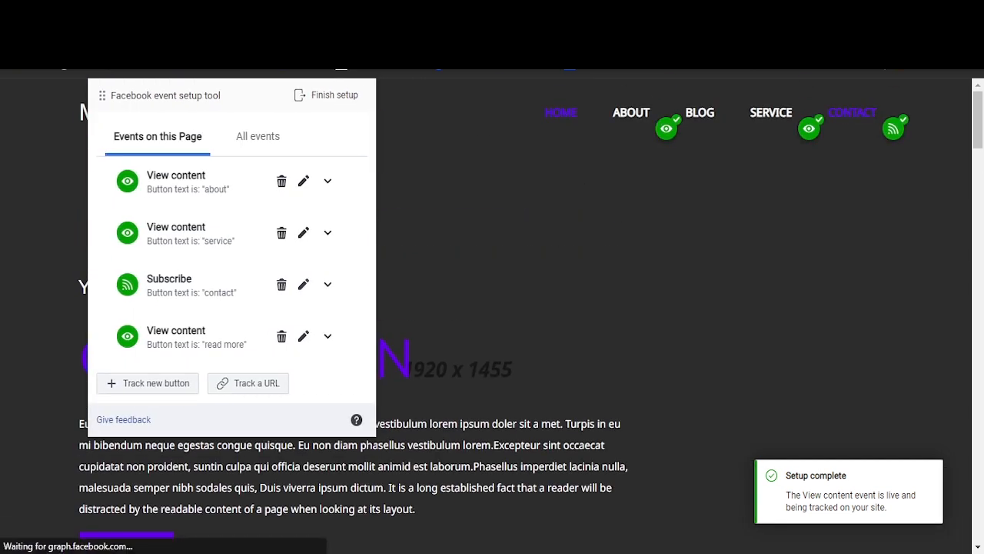
Move the event setup window off the contact form and track its Send Message button as a Submit application event
scroll(492, 307, down, 6)
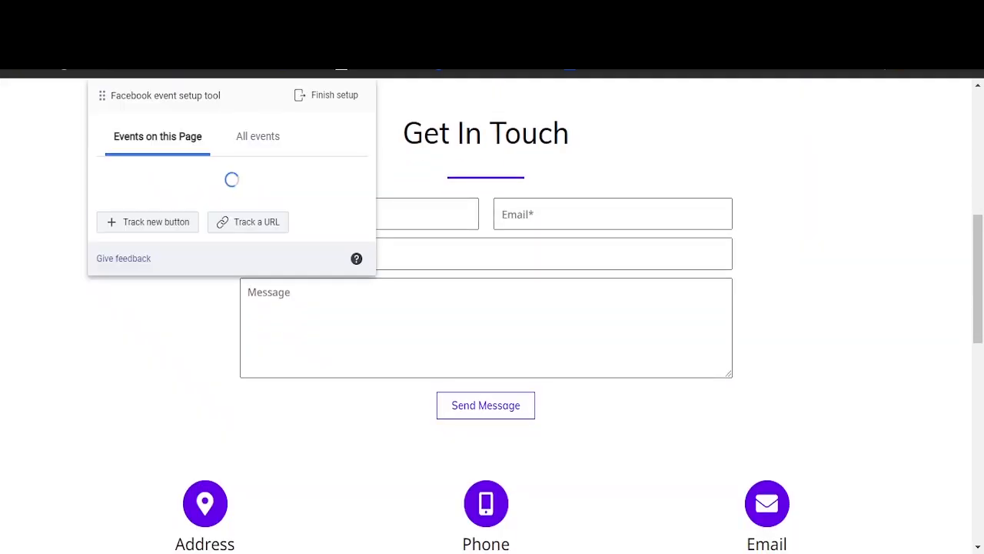
drag(165, 96, 78, 95)
click(60, 331)
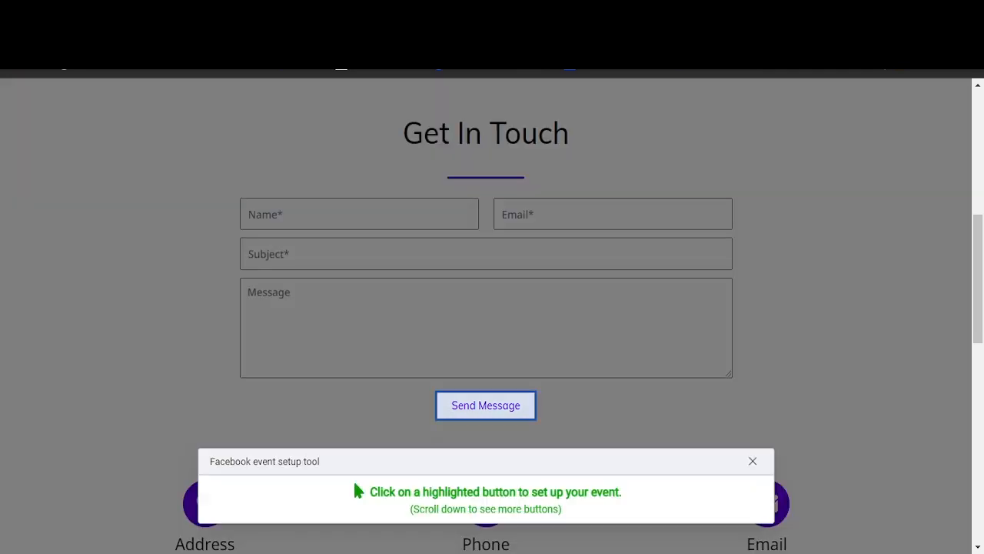
click(485, 405)
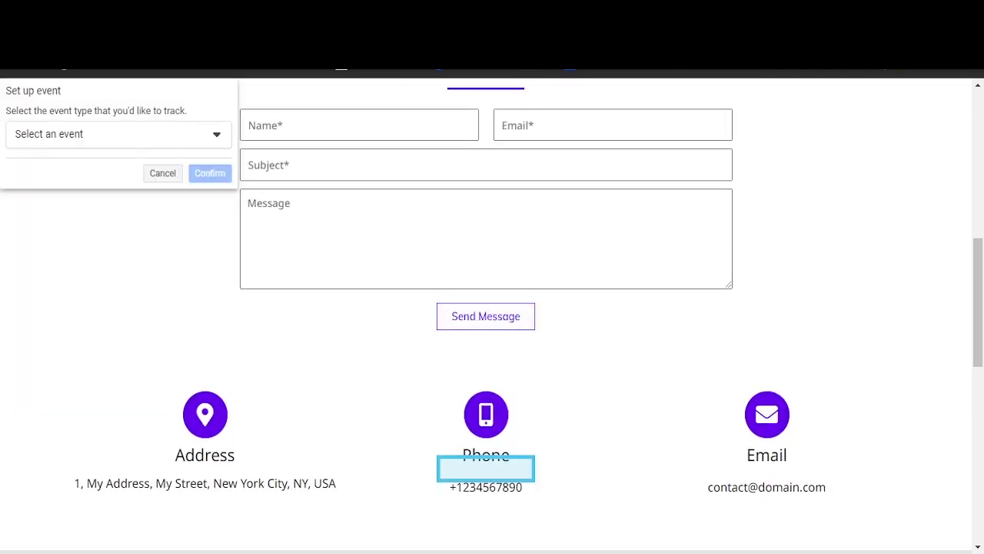
click(115, 134)
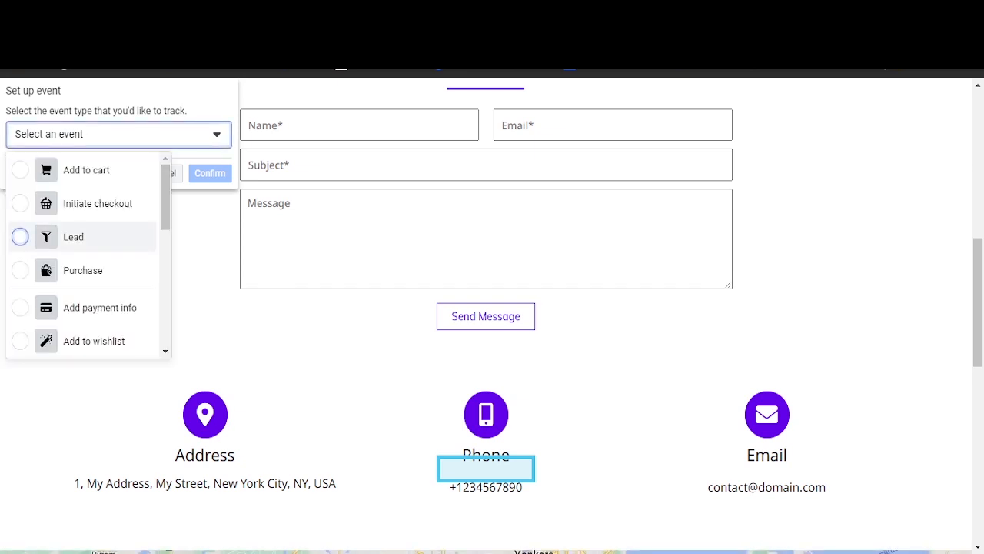
scroll(84, 246, down, 2)
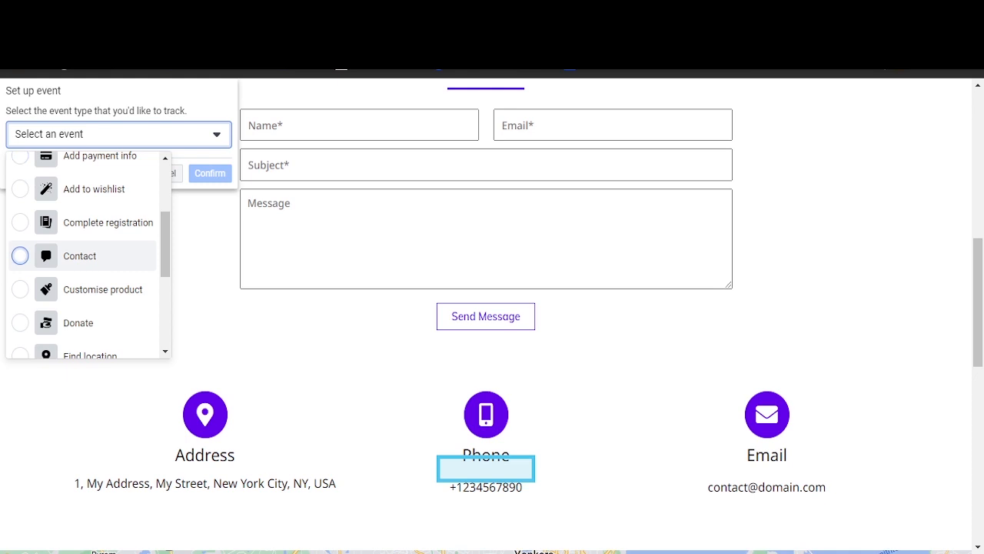
scroll(81, 246, down, 3)
click(84, 273)
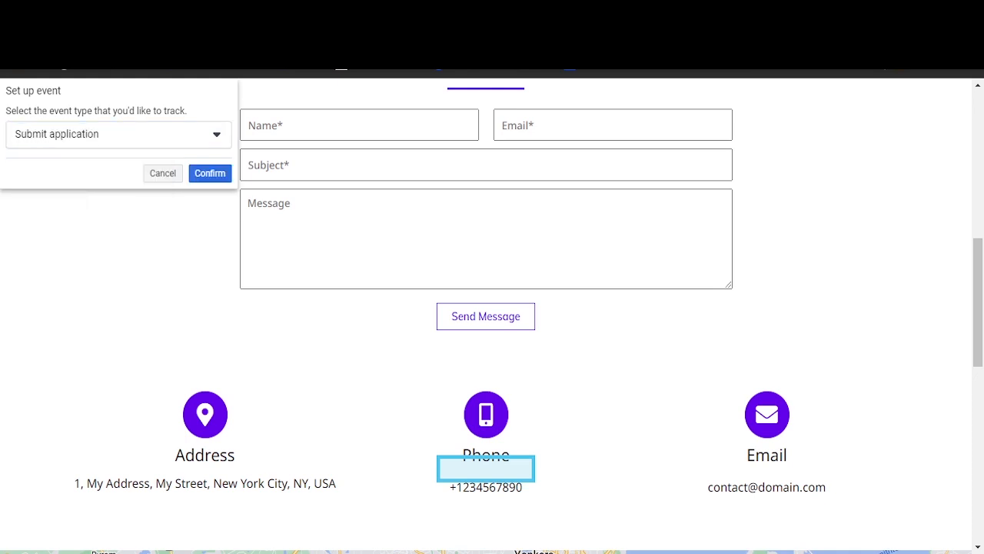
click(210, 173)
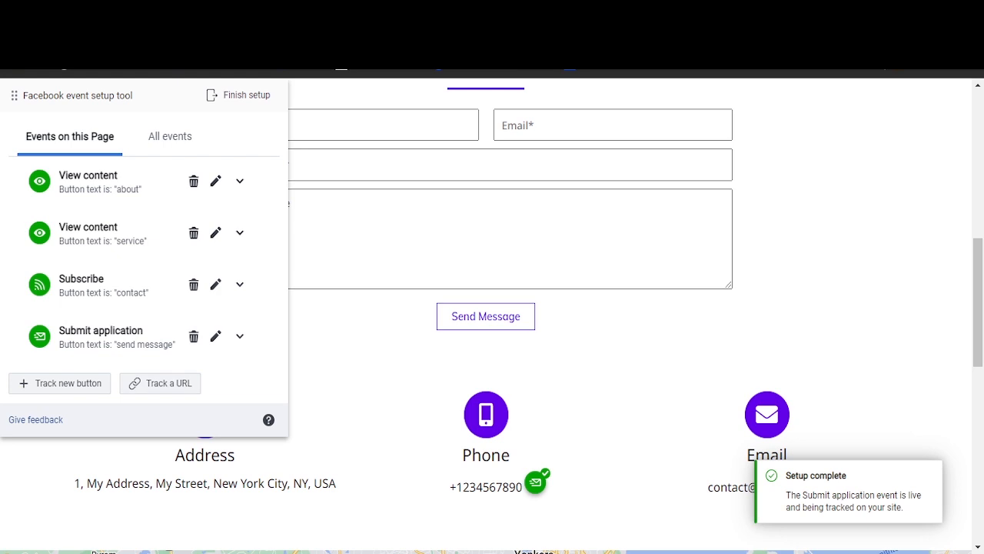
scroll(615, 315, up, 4)
scroll(615, 315, down, 2)
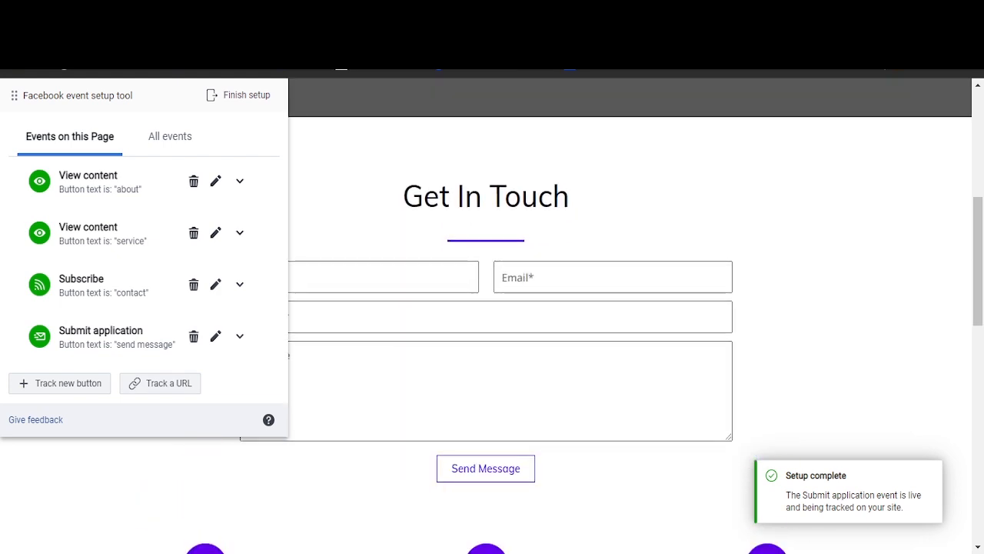
scroll(615, 315, up, 3)
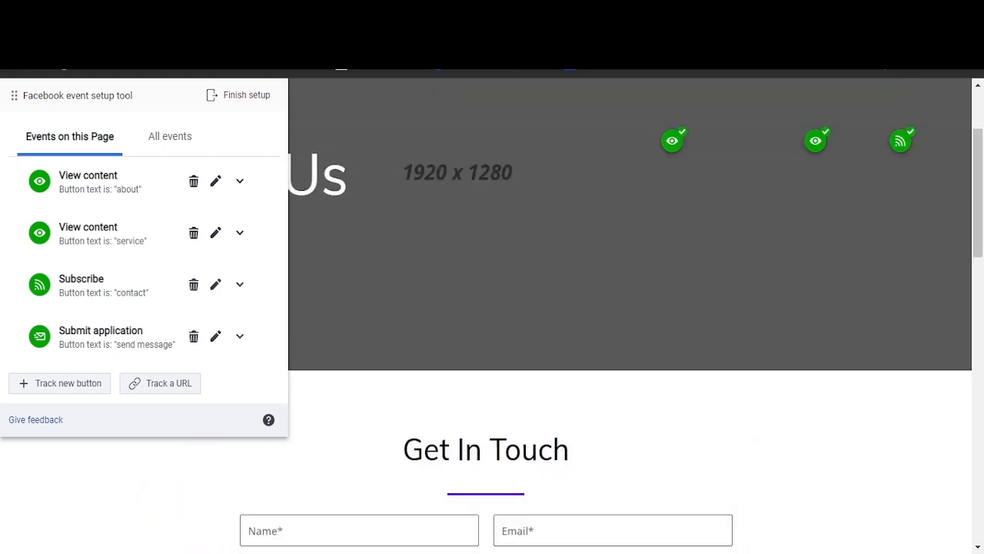
scroll(615, 316, down, 3)
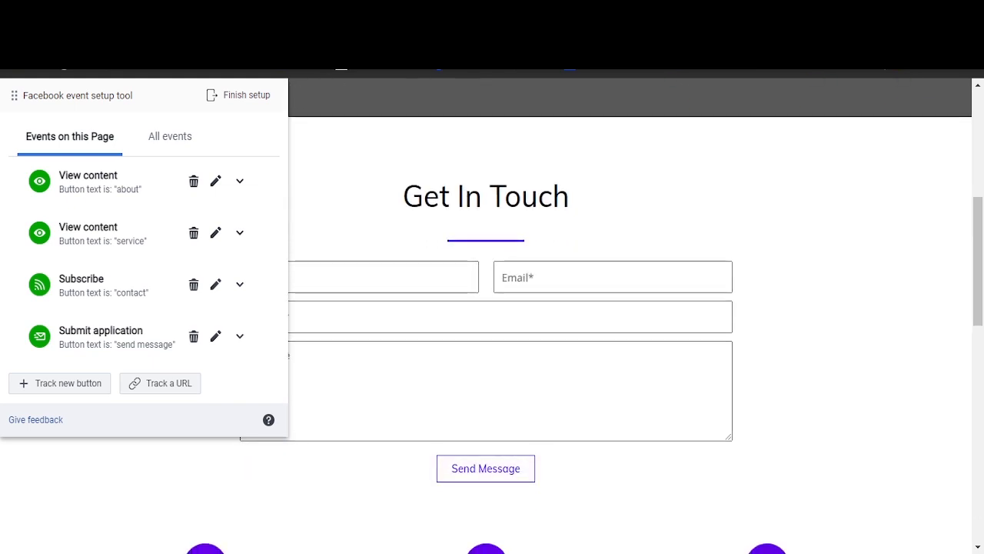
scroll(615, 315, down, 3)
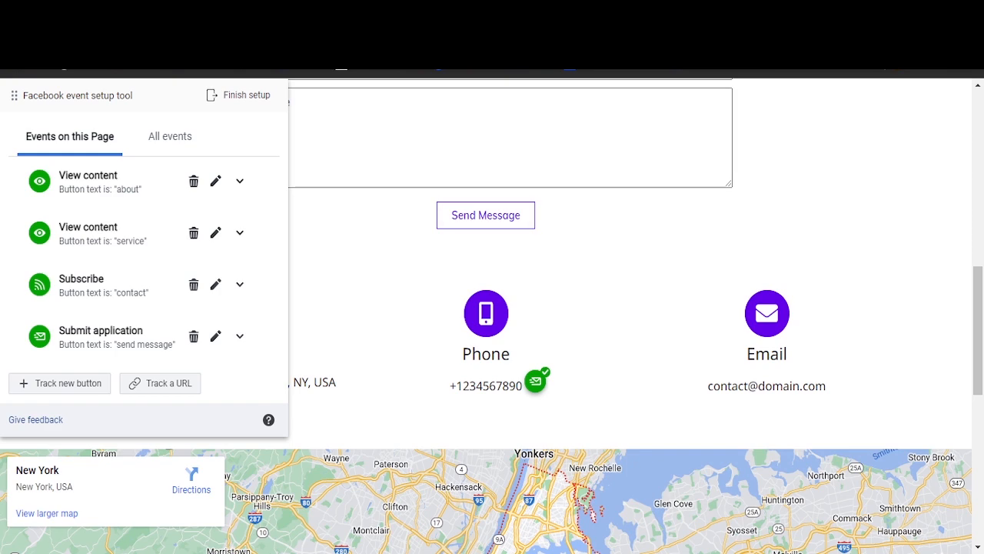
scroll(615, 315, up, 4)
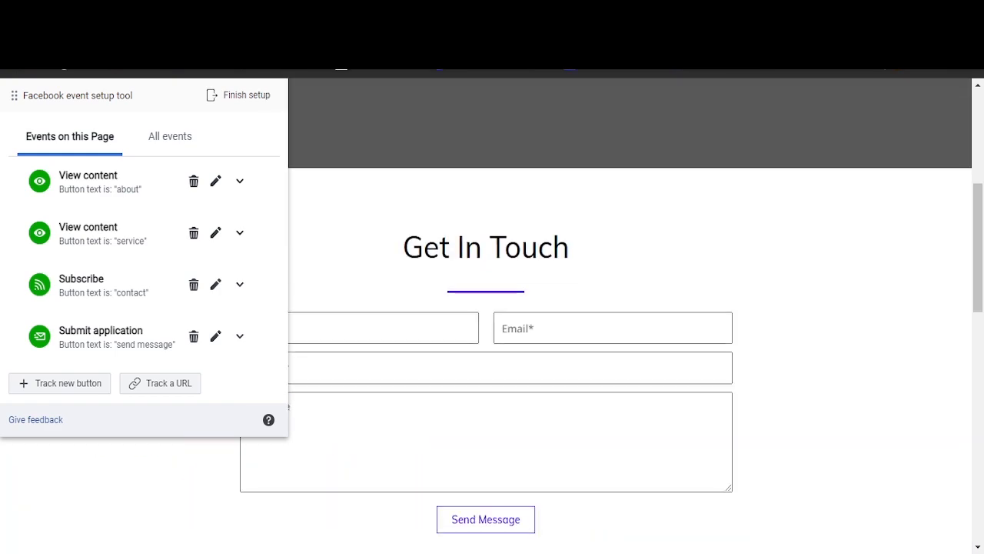
Finish the event setup, rate the Event Setup Tool as helpful with the comment "good", and submit the feedback
click(239, 95)
click(670, 497)
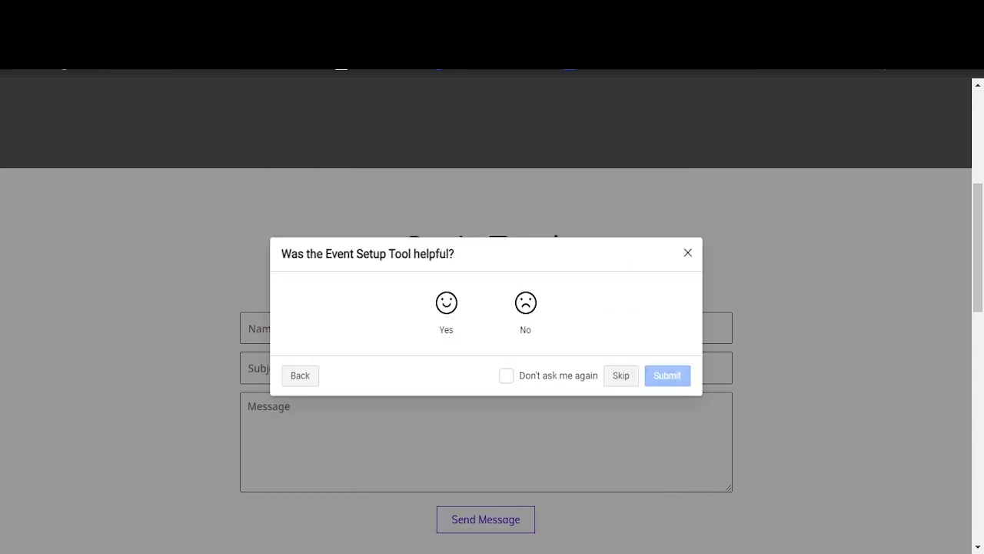
click(446, 308)
text(g)
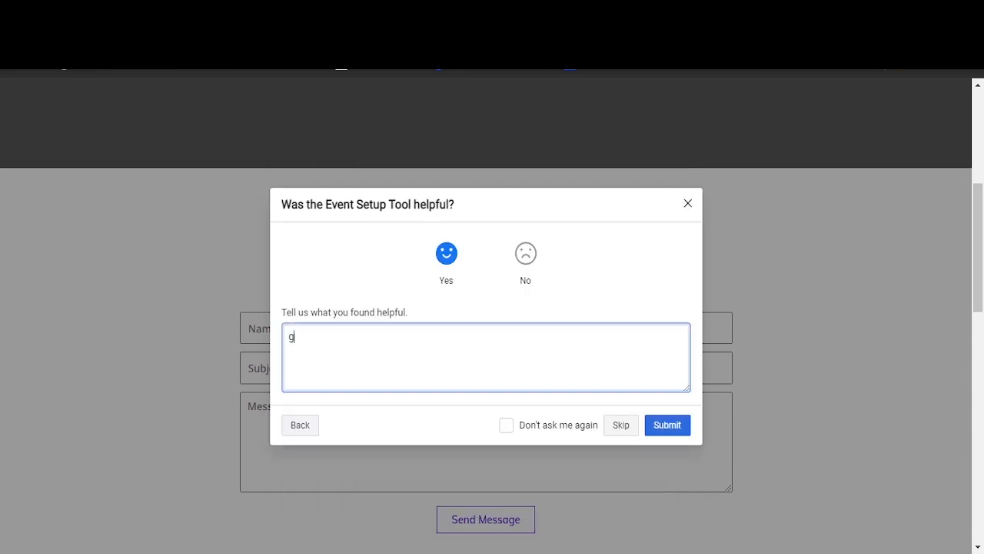
text(ood)
click(668, 424)
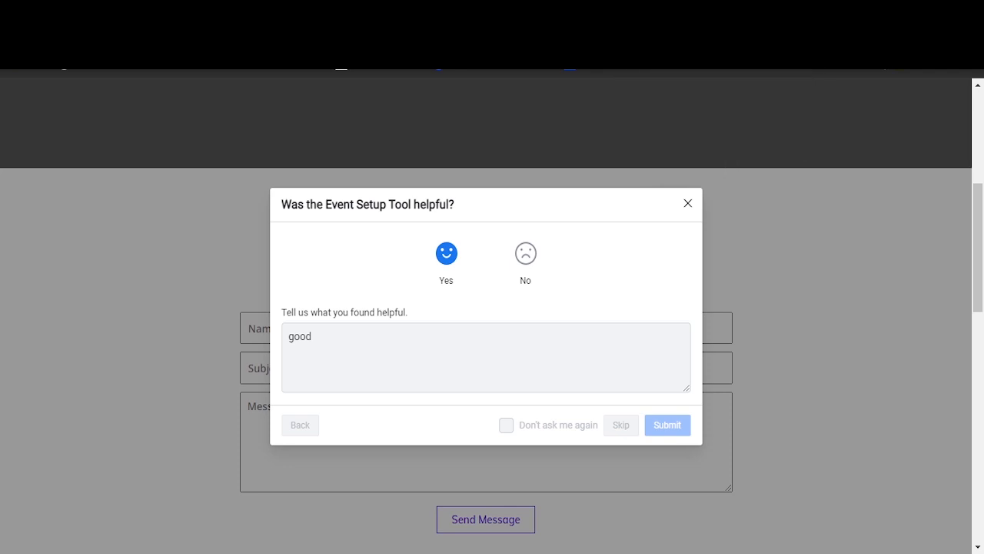
Switch to Microsoft Edge and load the WordPress site there from the copied address
key(super)
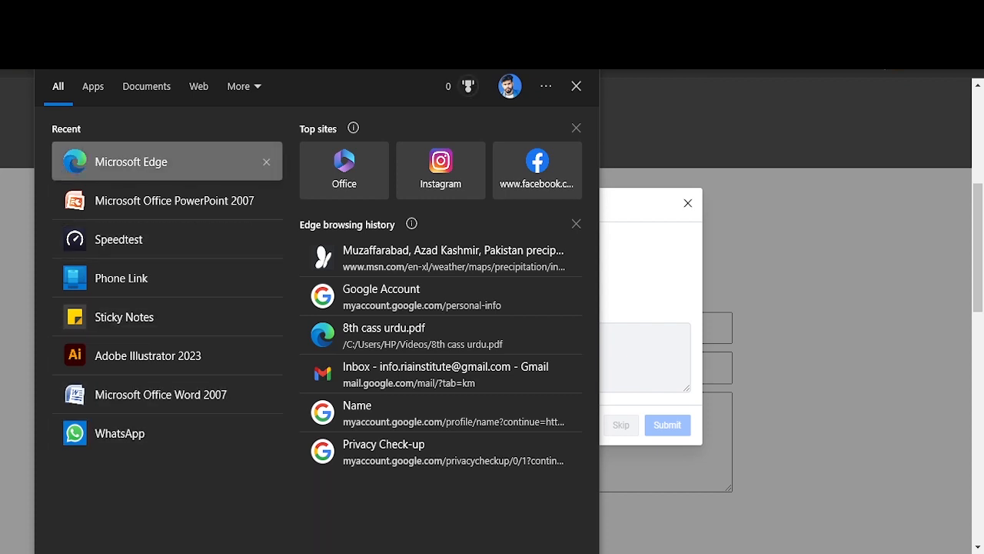
click(131, 161)
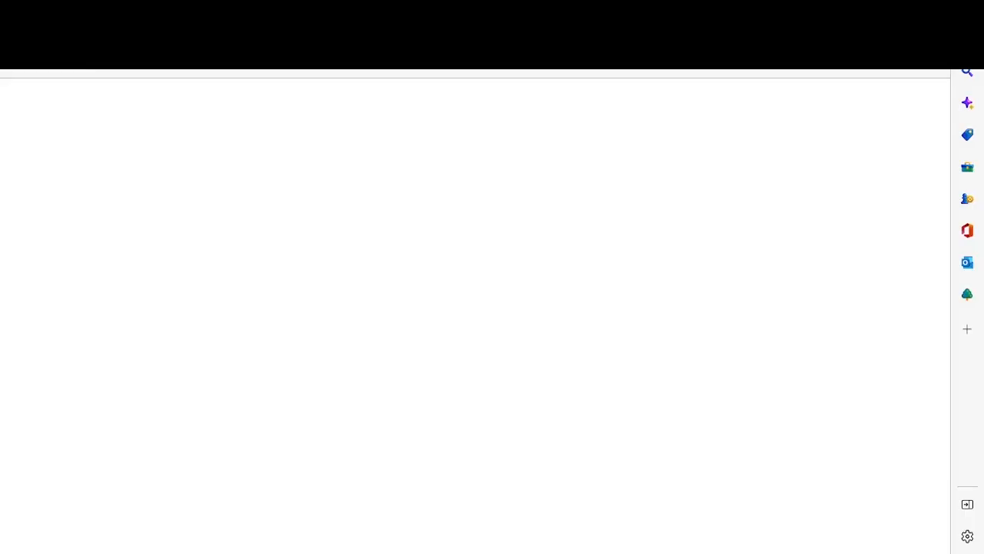
key(super+v)
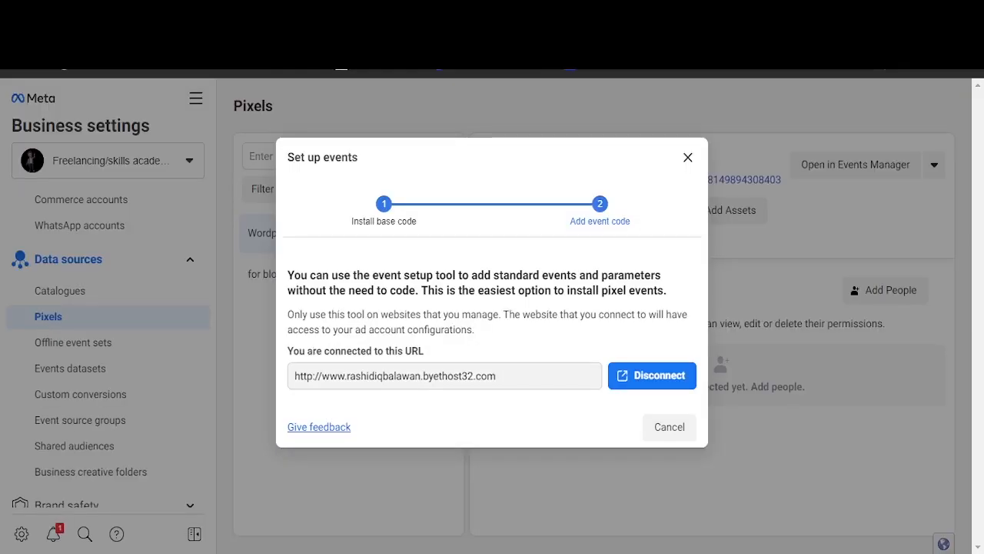
Close the Set up events dialog in Business settings and open the Wordpress pixel in Events Manager
click(669, 427)
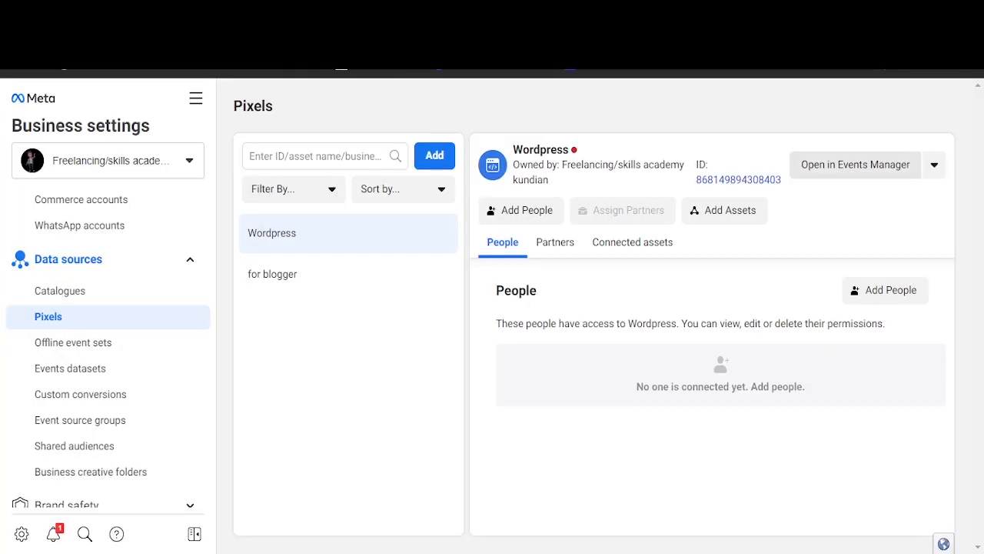
click(855, 165)
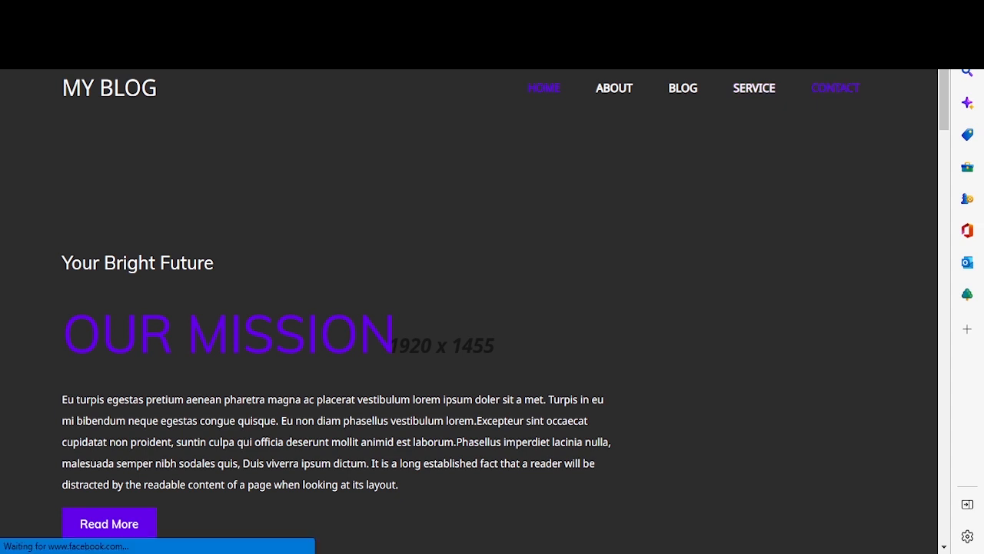
On the site's Contact page in Edge, enter MI Electronics as the name and fill in the first saved e-mail address
scroll(469, 311, down, 2)
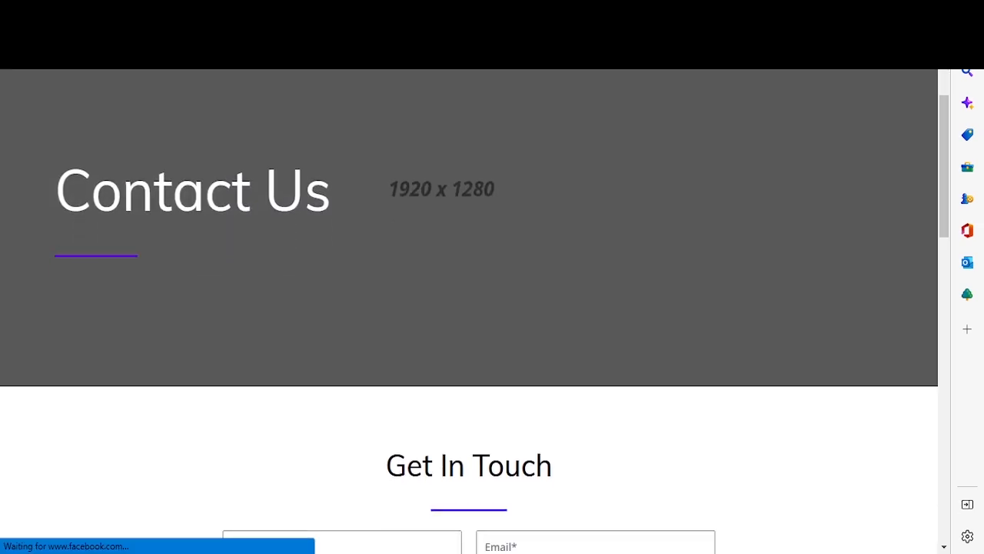
scroll(469, 311, down, 3)
click(342, 296)
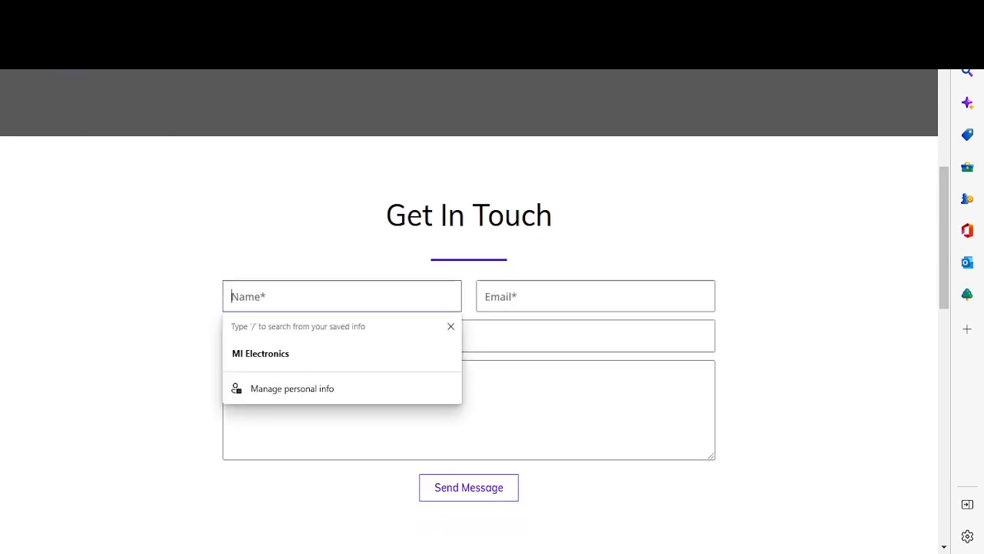
click(342, 353)
click(595, 296)
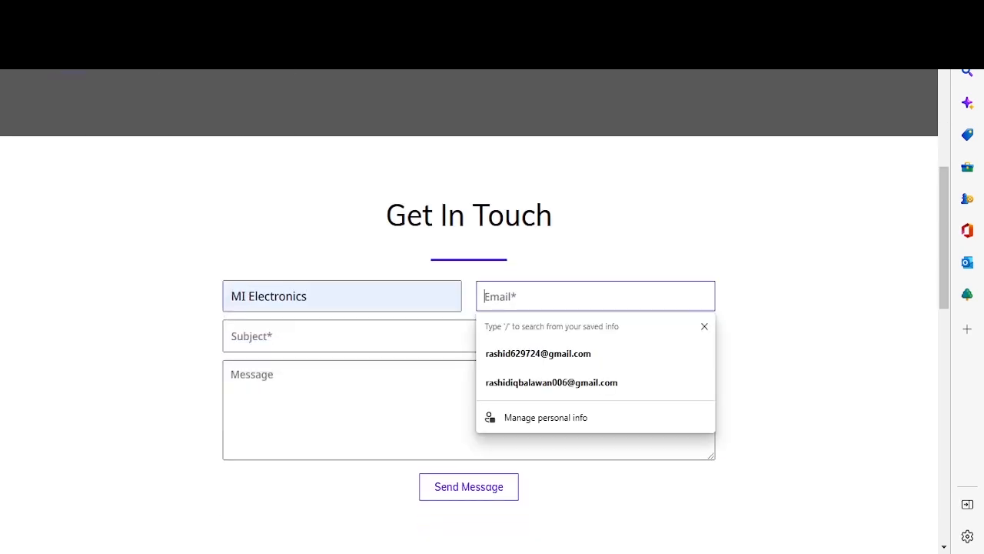
key(Down)
key(Up)
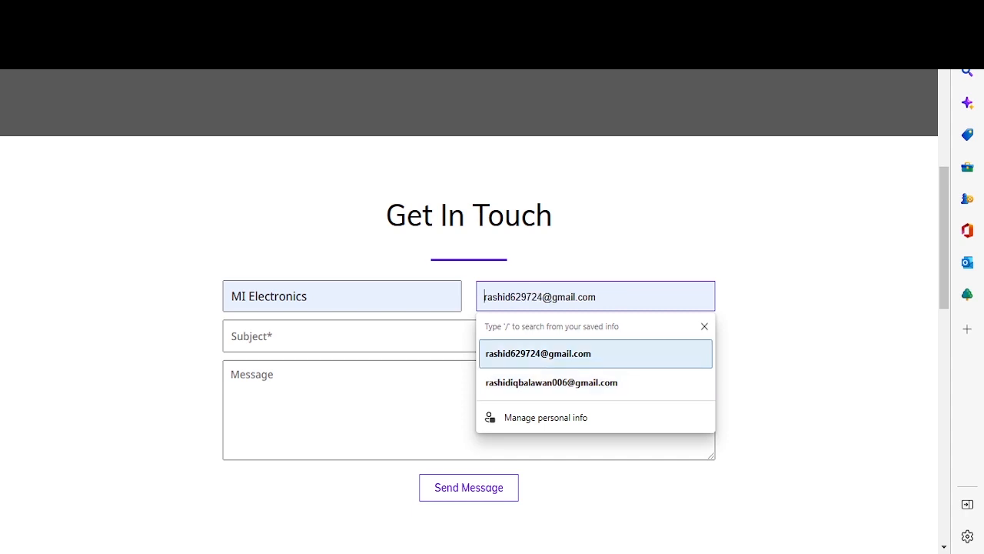
key(Return)
Enter "fgfgsfdg" as the subject and "hsdgsgs" as the message, and send the contact form
click(469, 336)
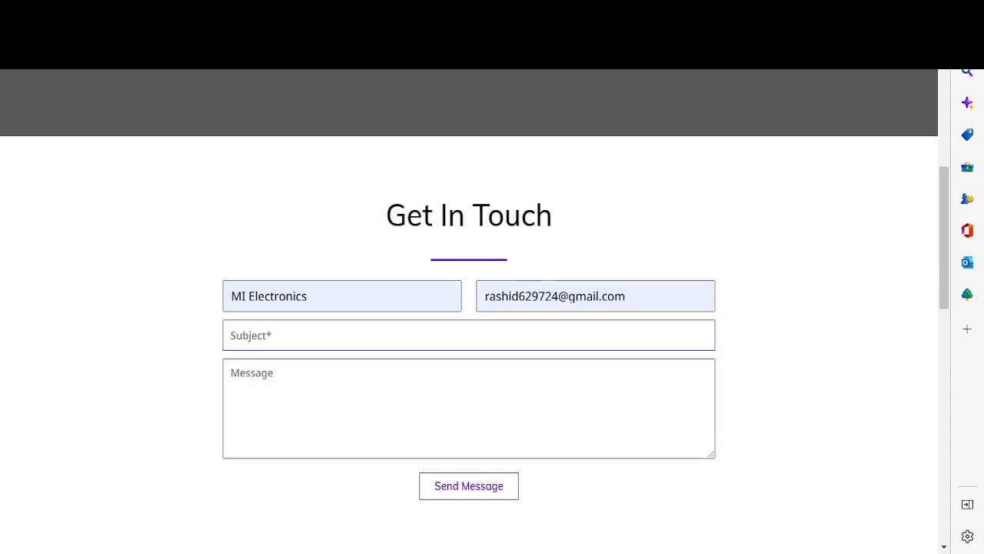
text(fgfgsfdg)
key(Tab)
text(hsdgsgs)
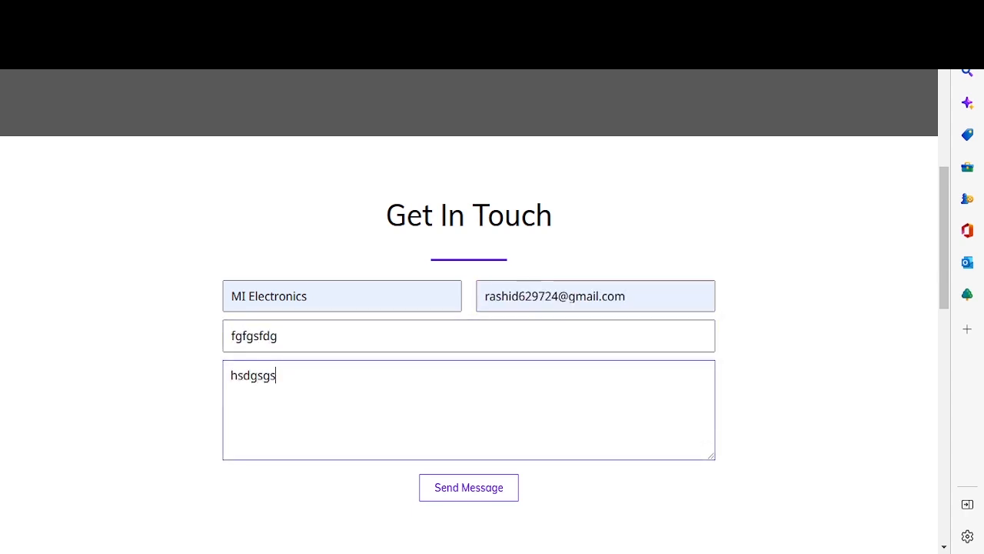
key(Tab)
key(Return)
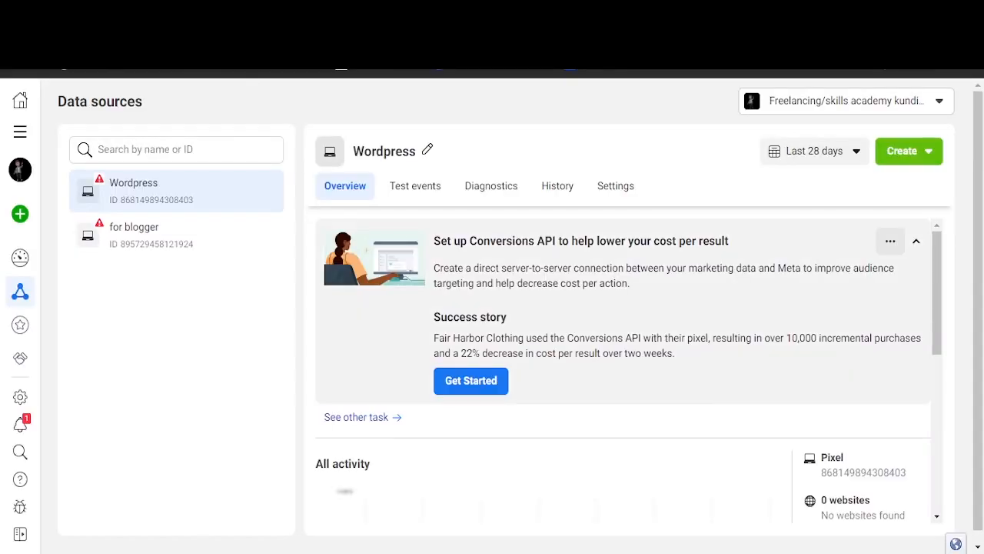
Review the Wordpress pixel's activity and events in Events Manager, expanding the details of the Submit Application event
scroll(623, 369, down, 3)
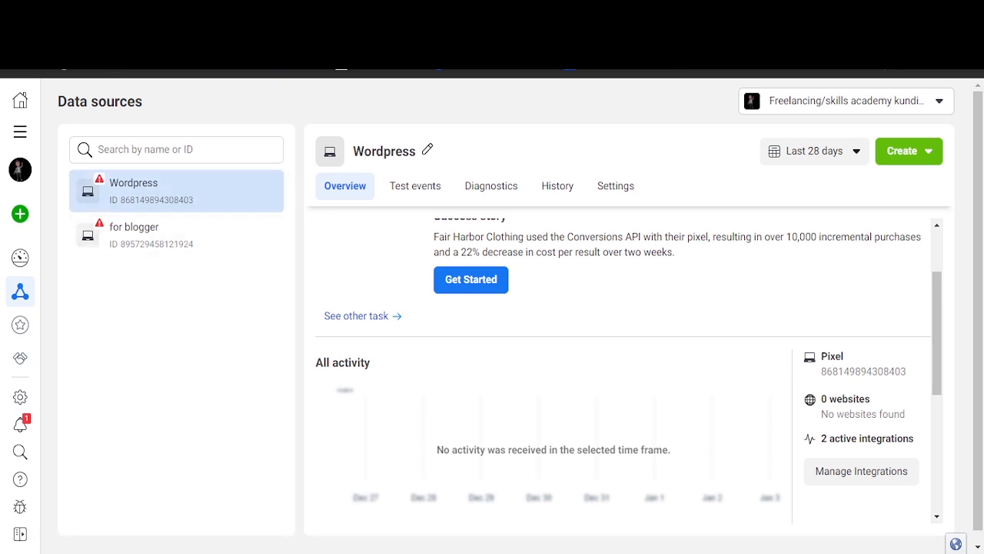
scroll(622, 369, down, 5)
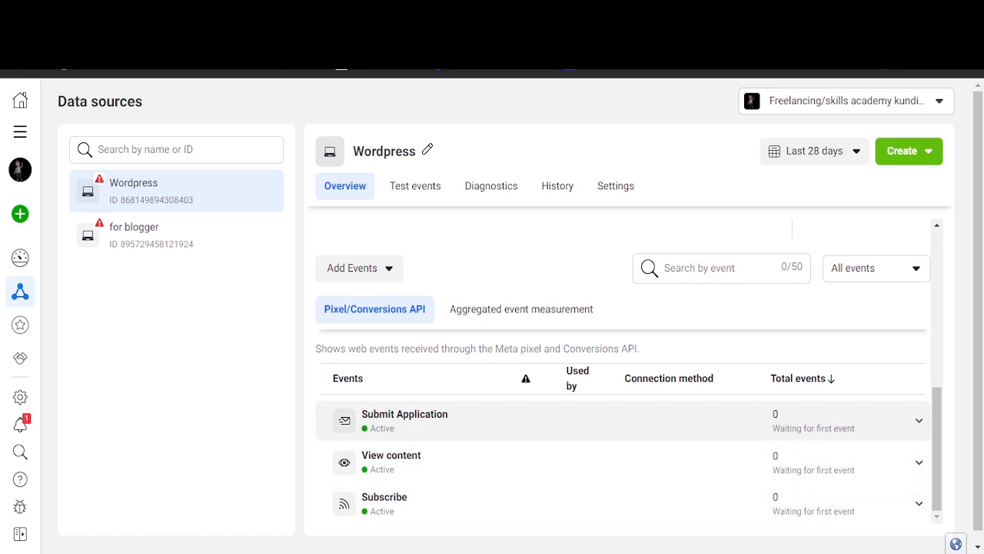
click(918, 420)
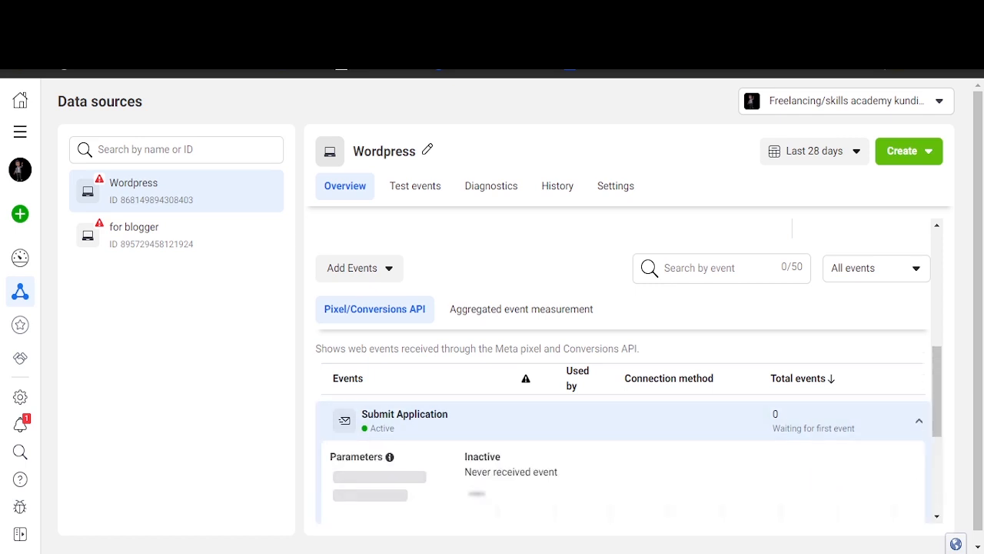
scroll(623, 371, down, 2)
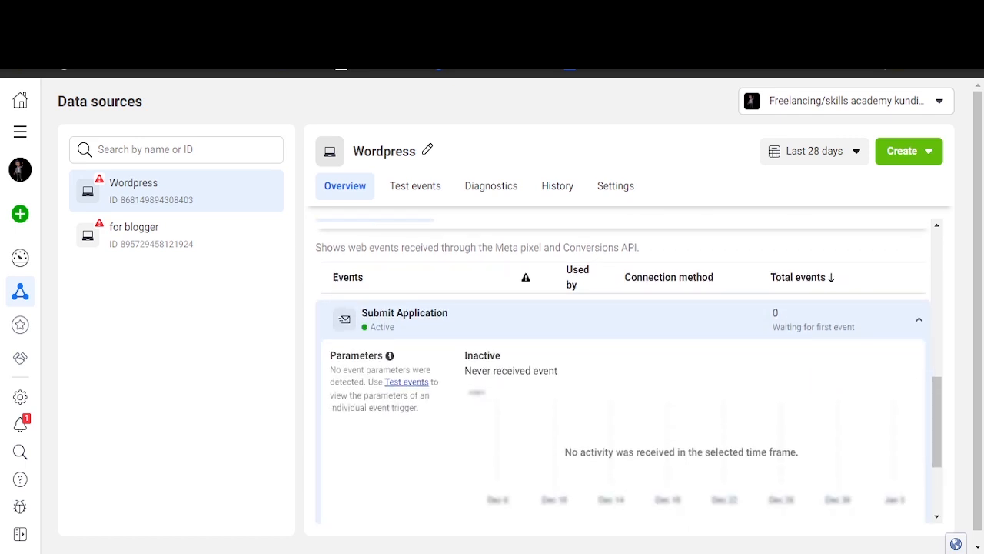
scroll(622, 371, up, 3)
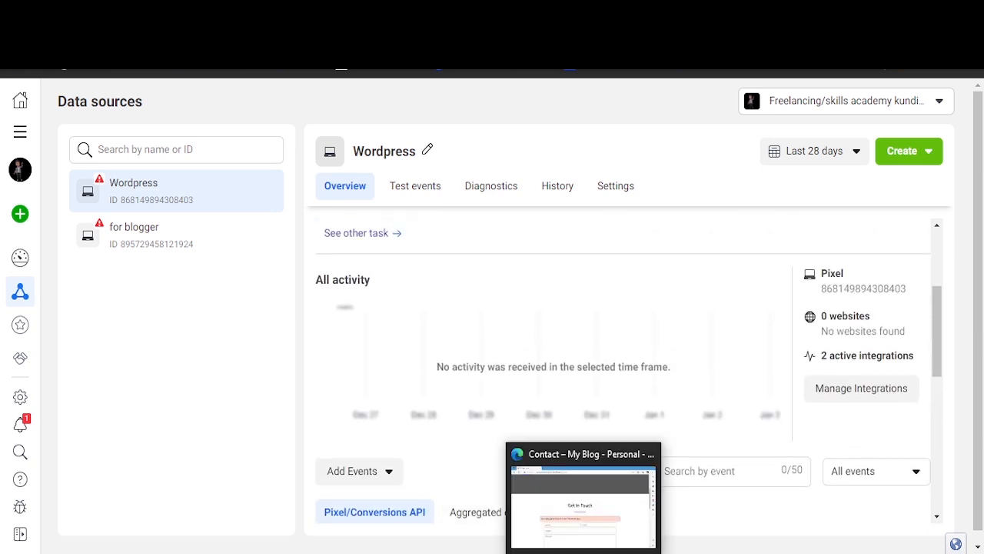
Return to the site in Edge, visit its Home and Service pages, and look through the services and courses
click(585, 538)
scroll(492, 346, up, 4)
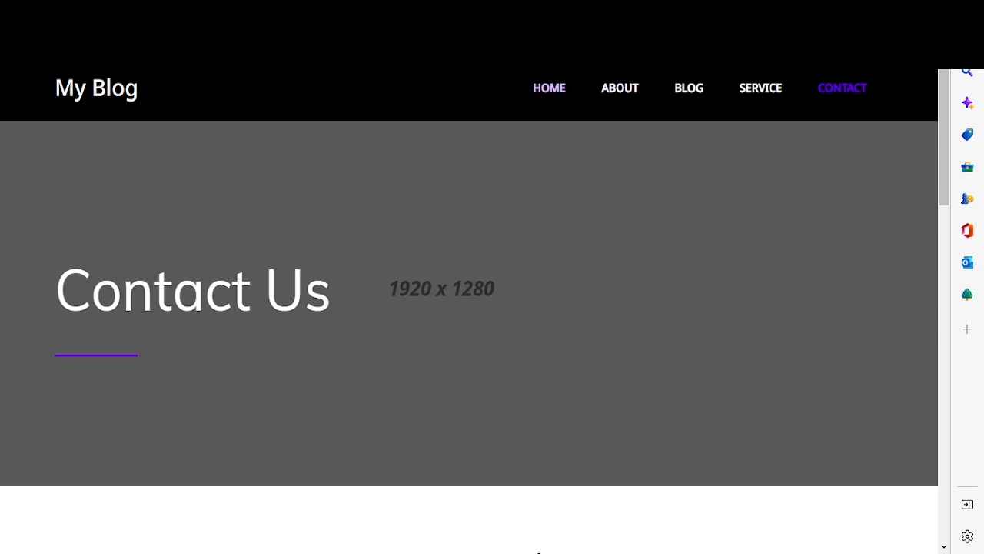
click(548, 87)
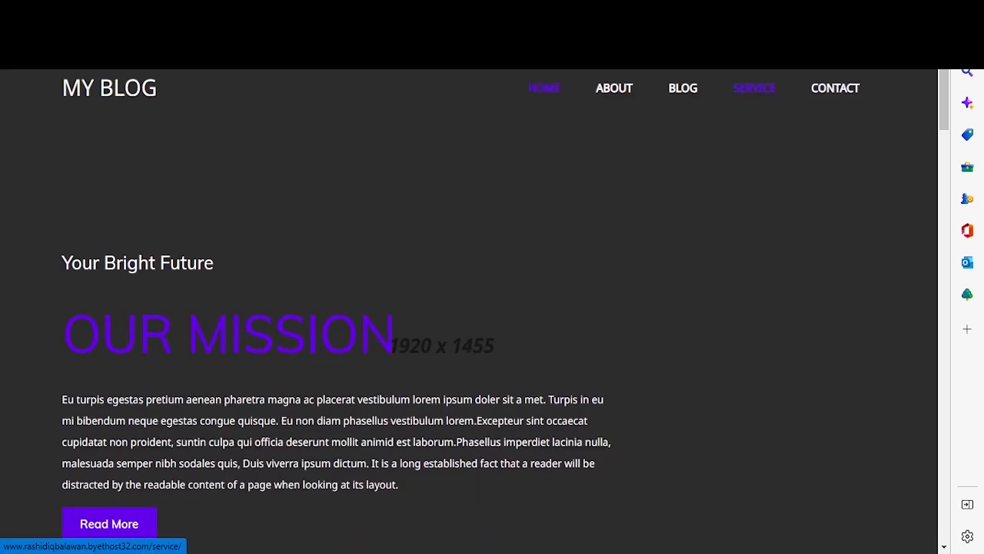
click(754, 89)
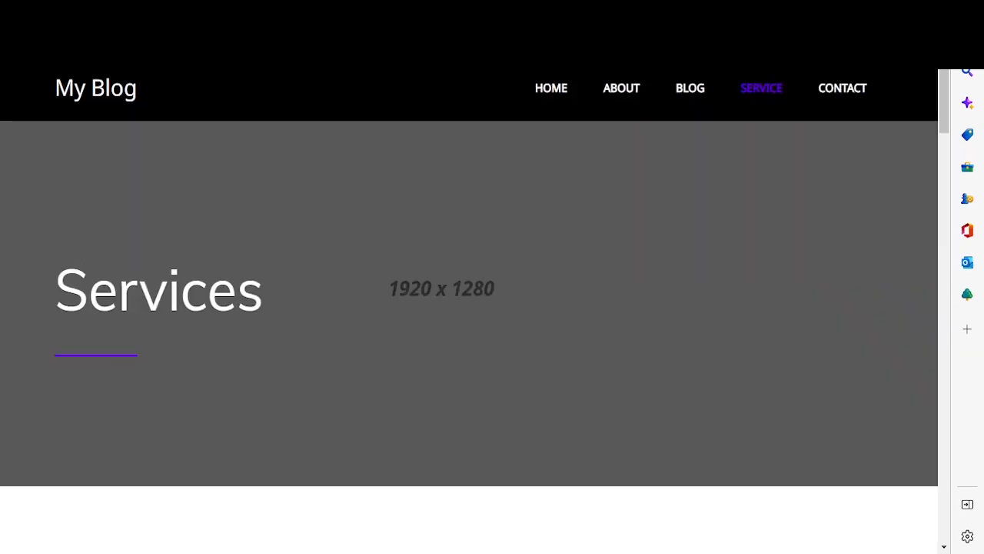
scroll(469, 308, down, 6)
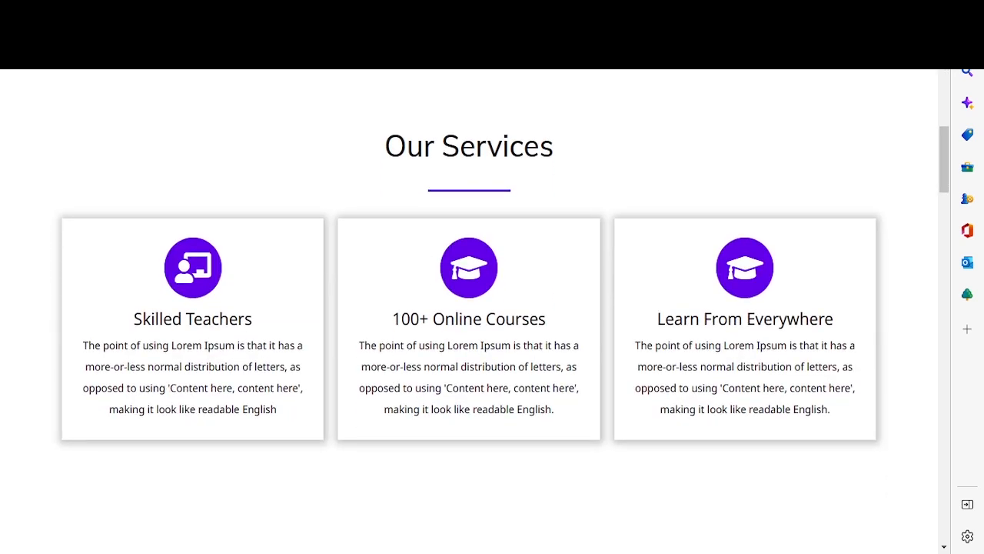
scroll(469, 307, down, 5)
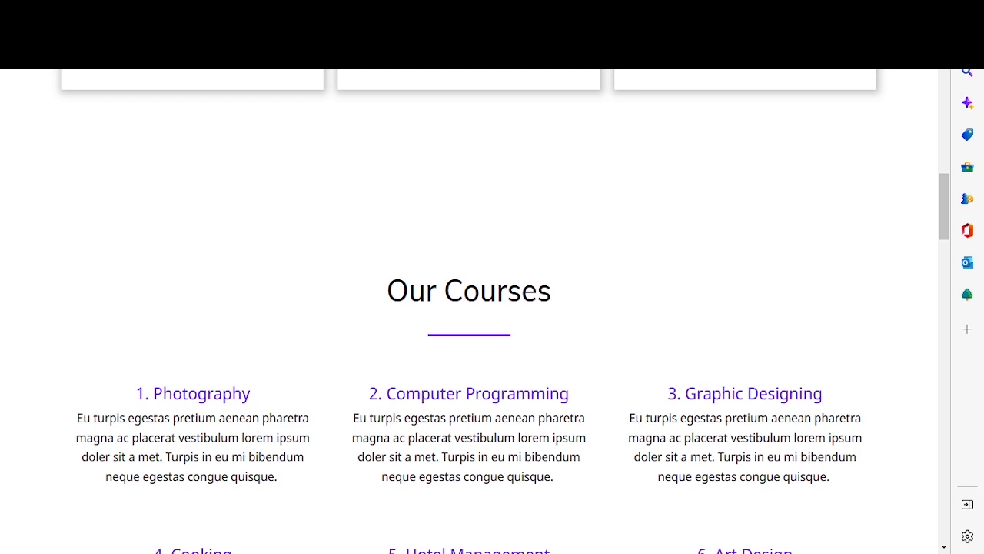
scroll(469, 307, up, 10)
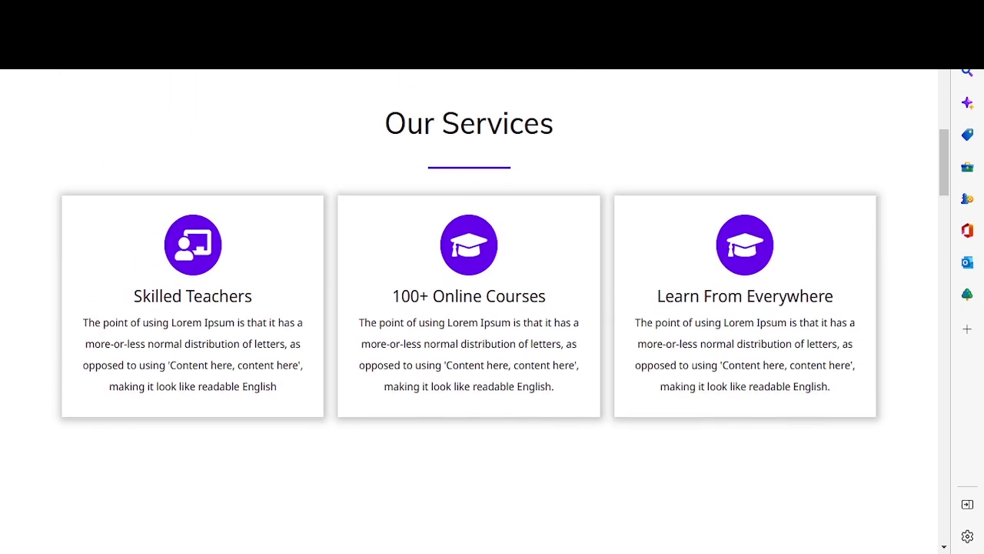
scroll(469, 307, up, 2)
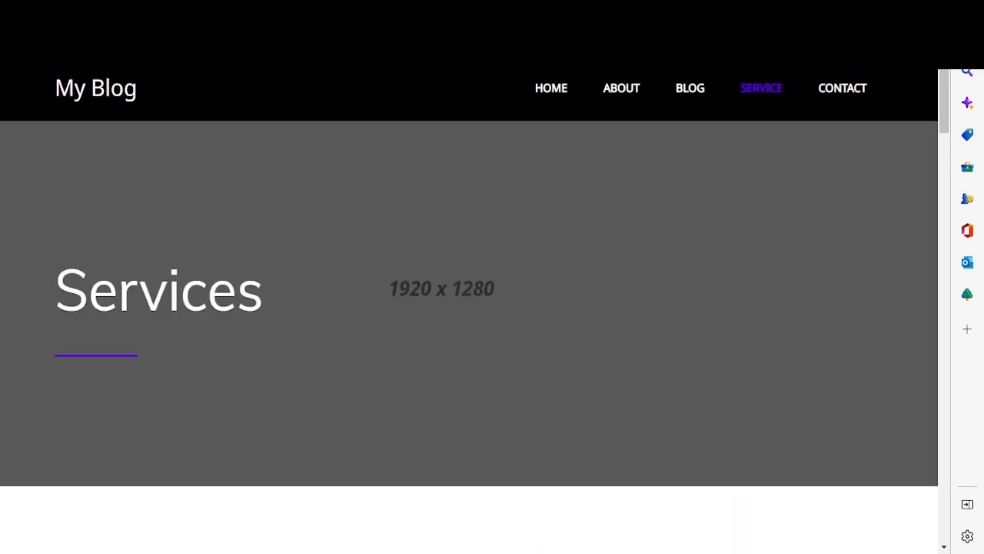